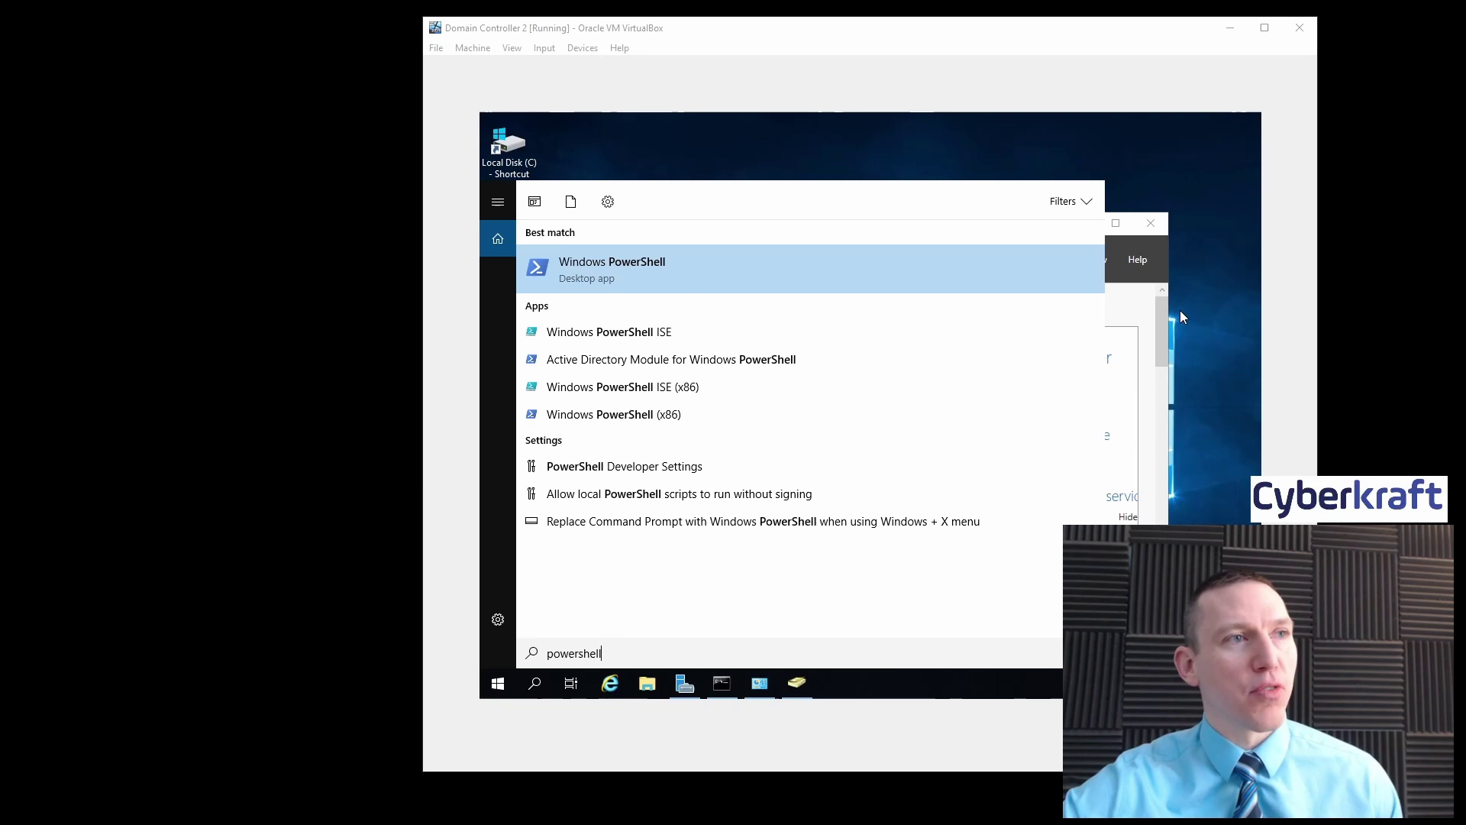
Step: Dismiss the open search and show the list of administrative tools in Server Manager
{"action": "left_click", "coordinate": [1119, 301]}
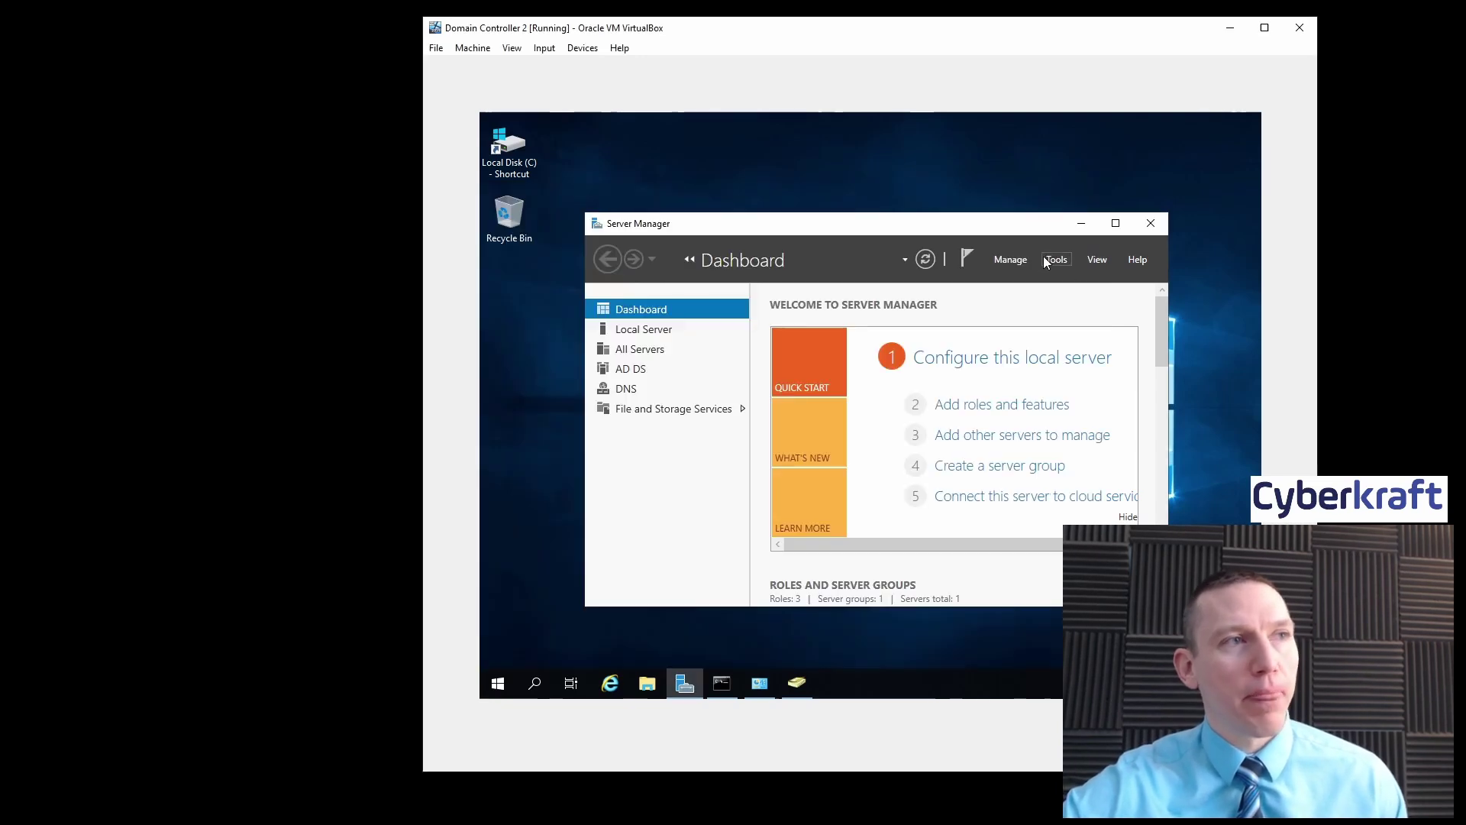
{"action": "left_click", "coordinate": [1046, 260]}
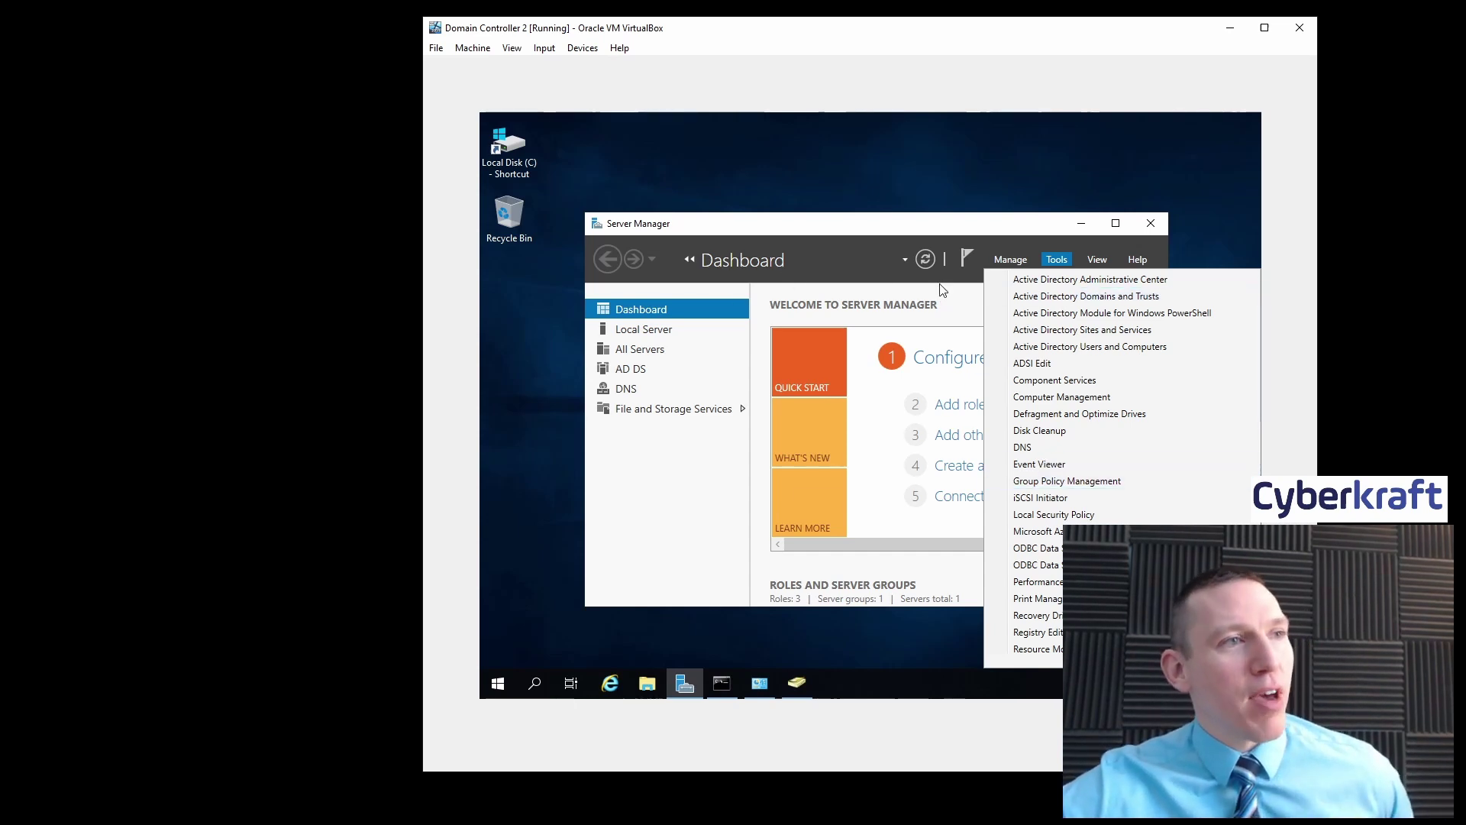
Step: Find Windows PowerShell through the Windows search and run it as administrator
{"action": "left_click", "coordinate": [534, 682]}
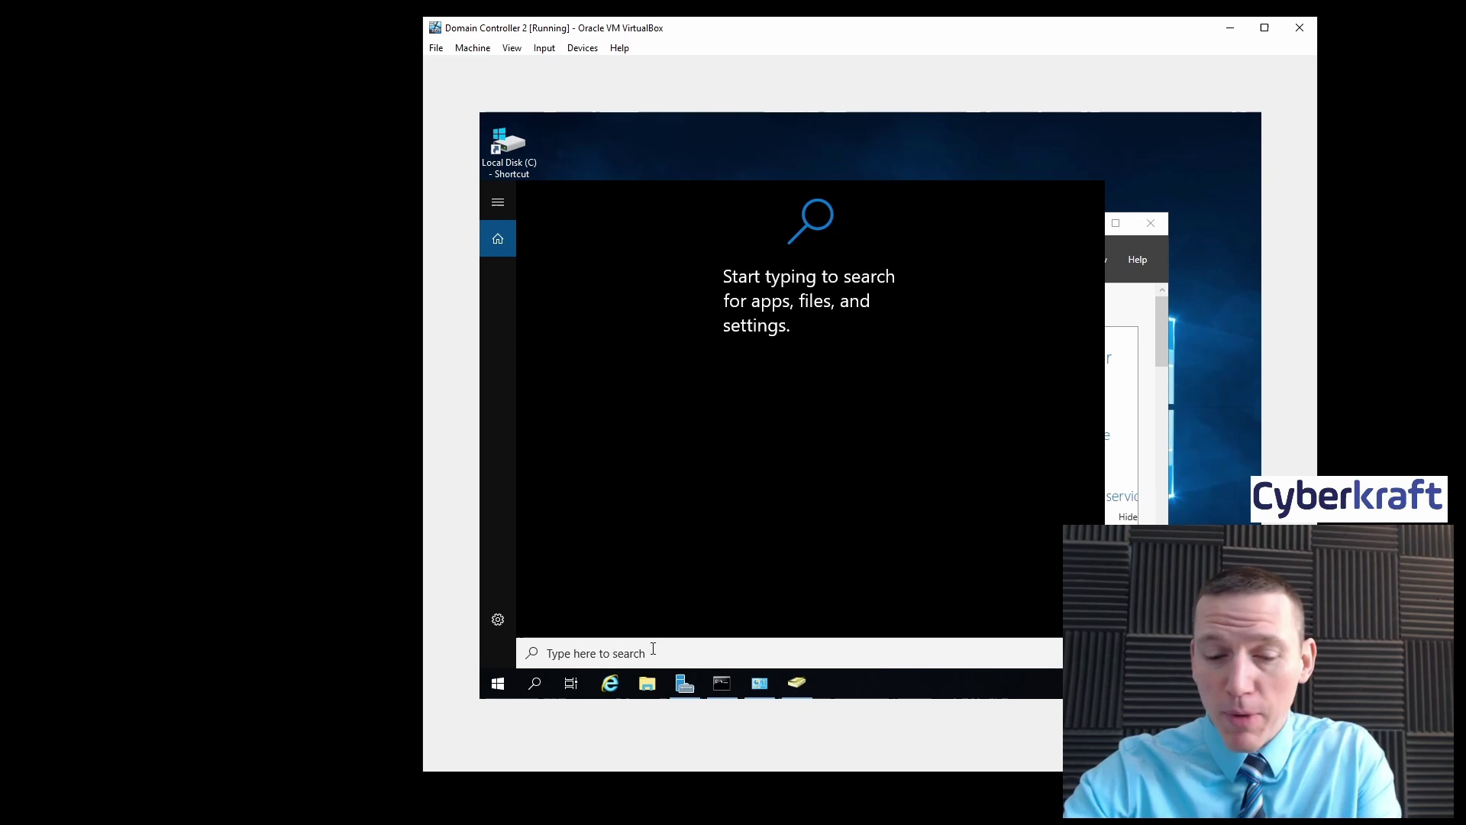
{"action": "type", "text": "power"}
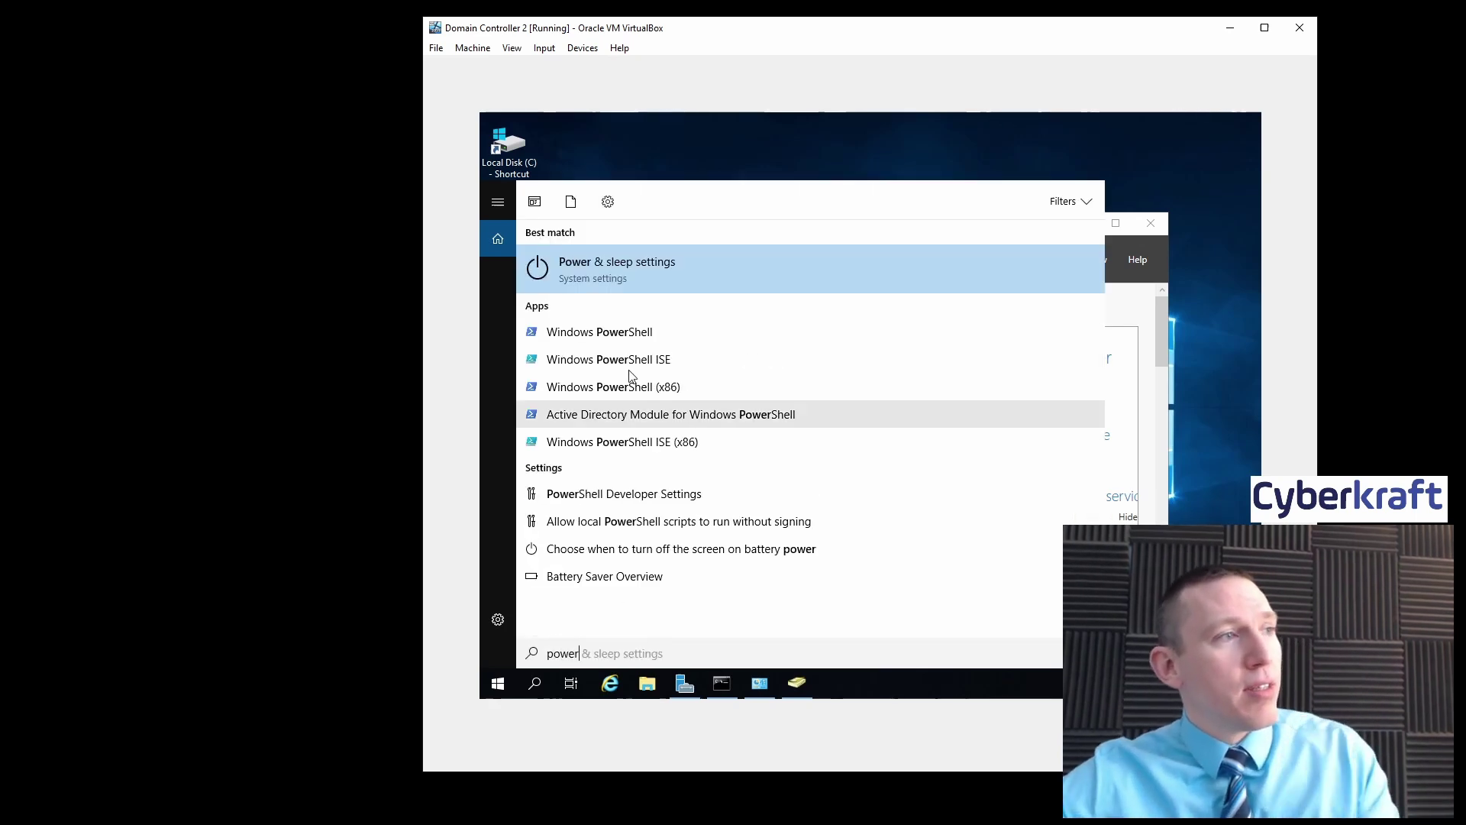
{"action": "right_click", "coordinate": [659, 336]}
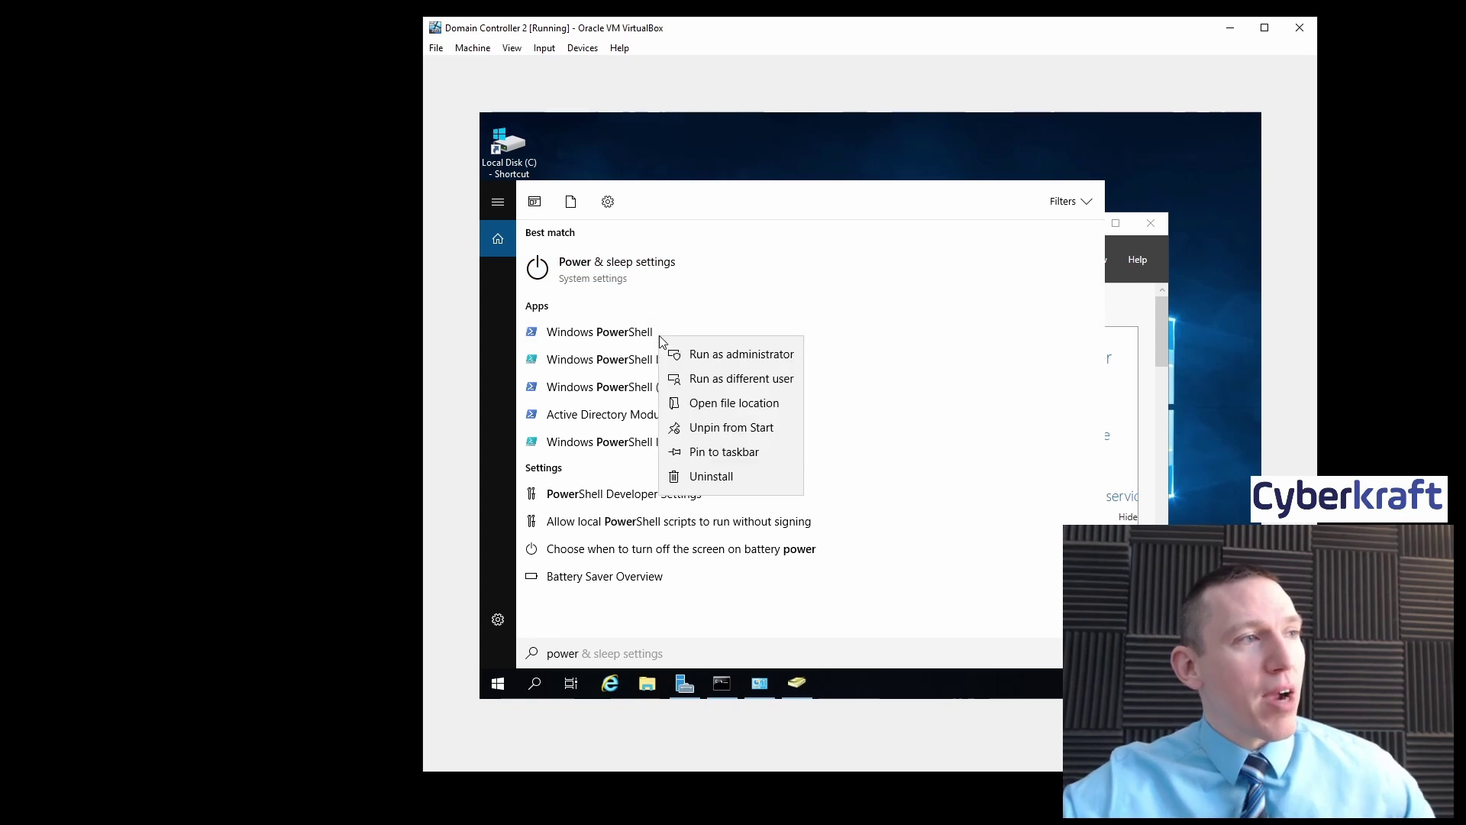
{"action": "left_click", "coordinate": [718, 356]}
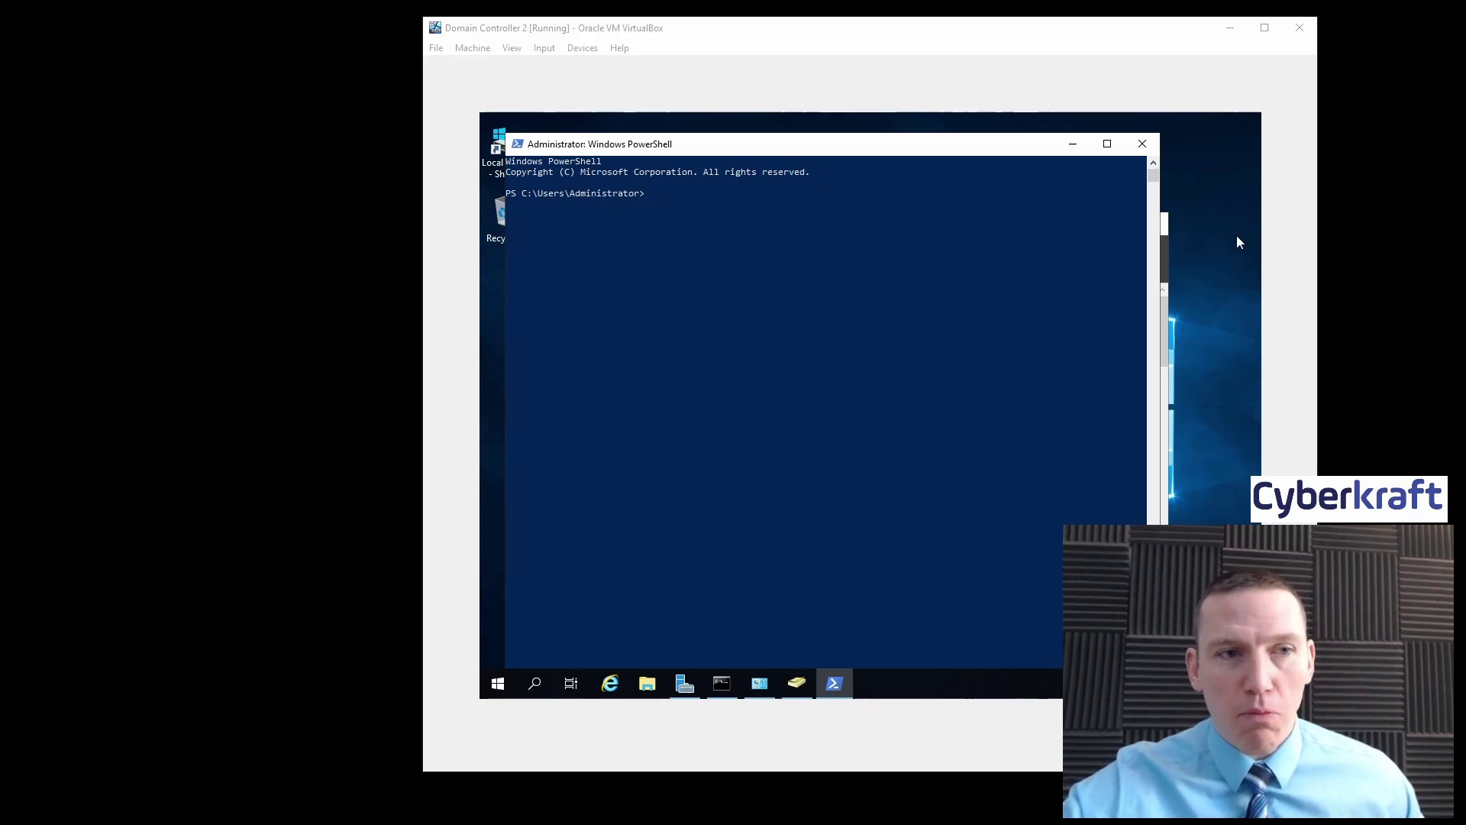
Step: Consult the Microsoft Learn article on installing the Certification Authority, then return to the virtual machine
{"action": "key", "text": "ctrl+super+Right"}
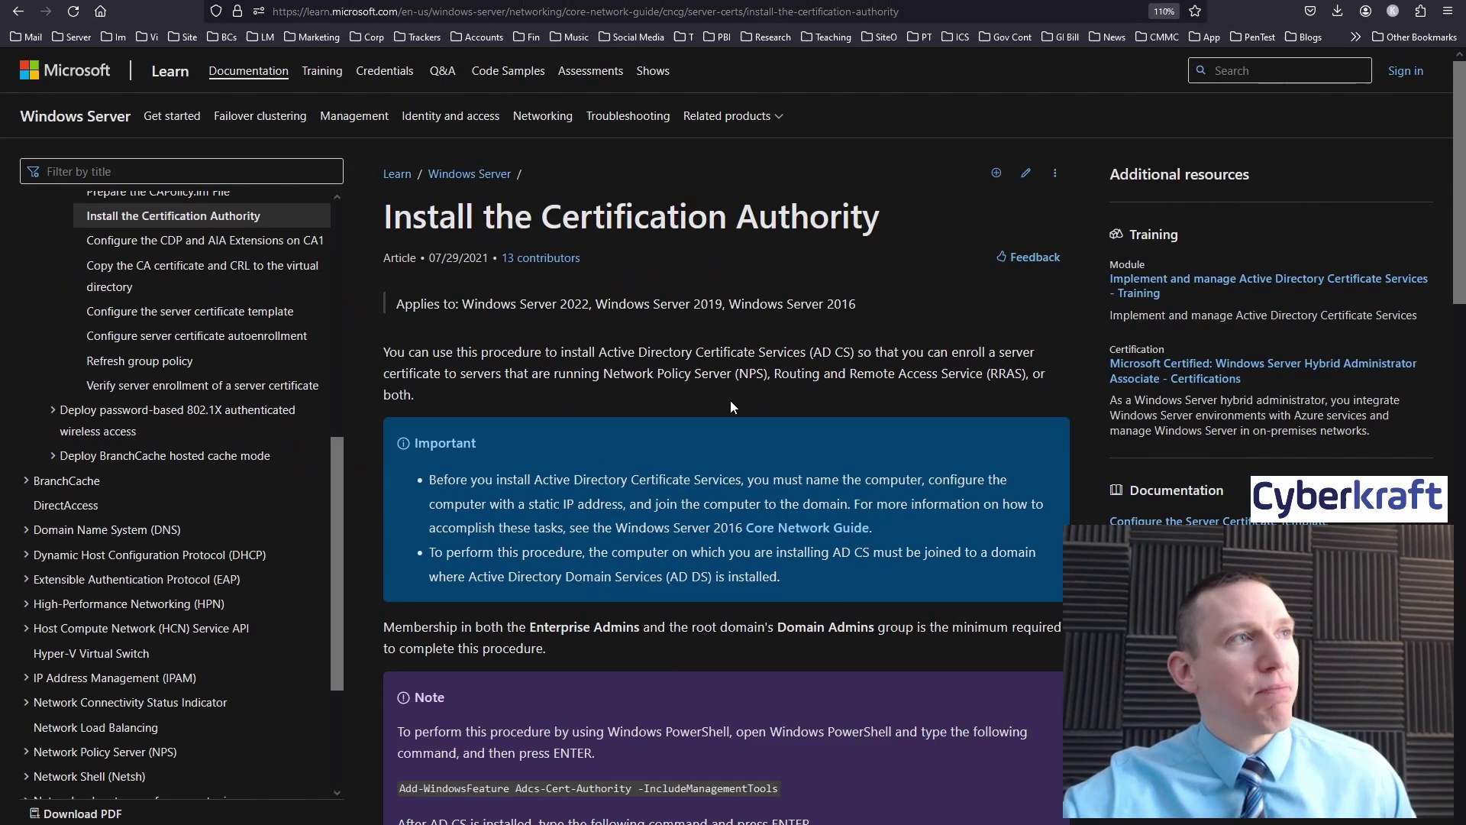
{"action": "key", "text": "F11"}
{"action": "key", "text": "ctrl+super+Left"}
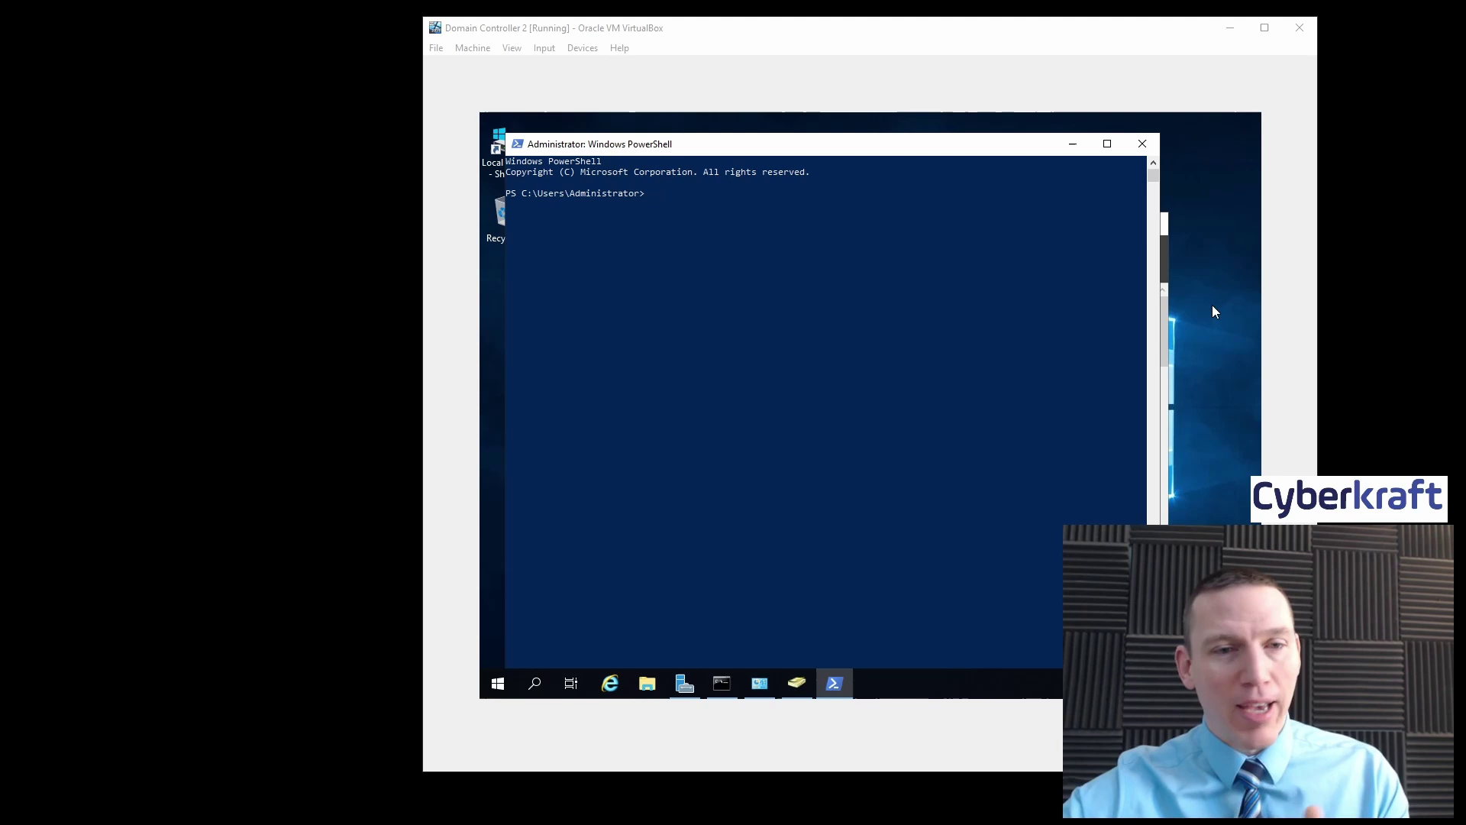
Step: Install the certification authority role by running Add-WindowsFeature Adcs-Cert-Authority -IncludeManagementTools in PowerShell
{"action": "left_click", "coordinate": [668, 195]}
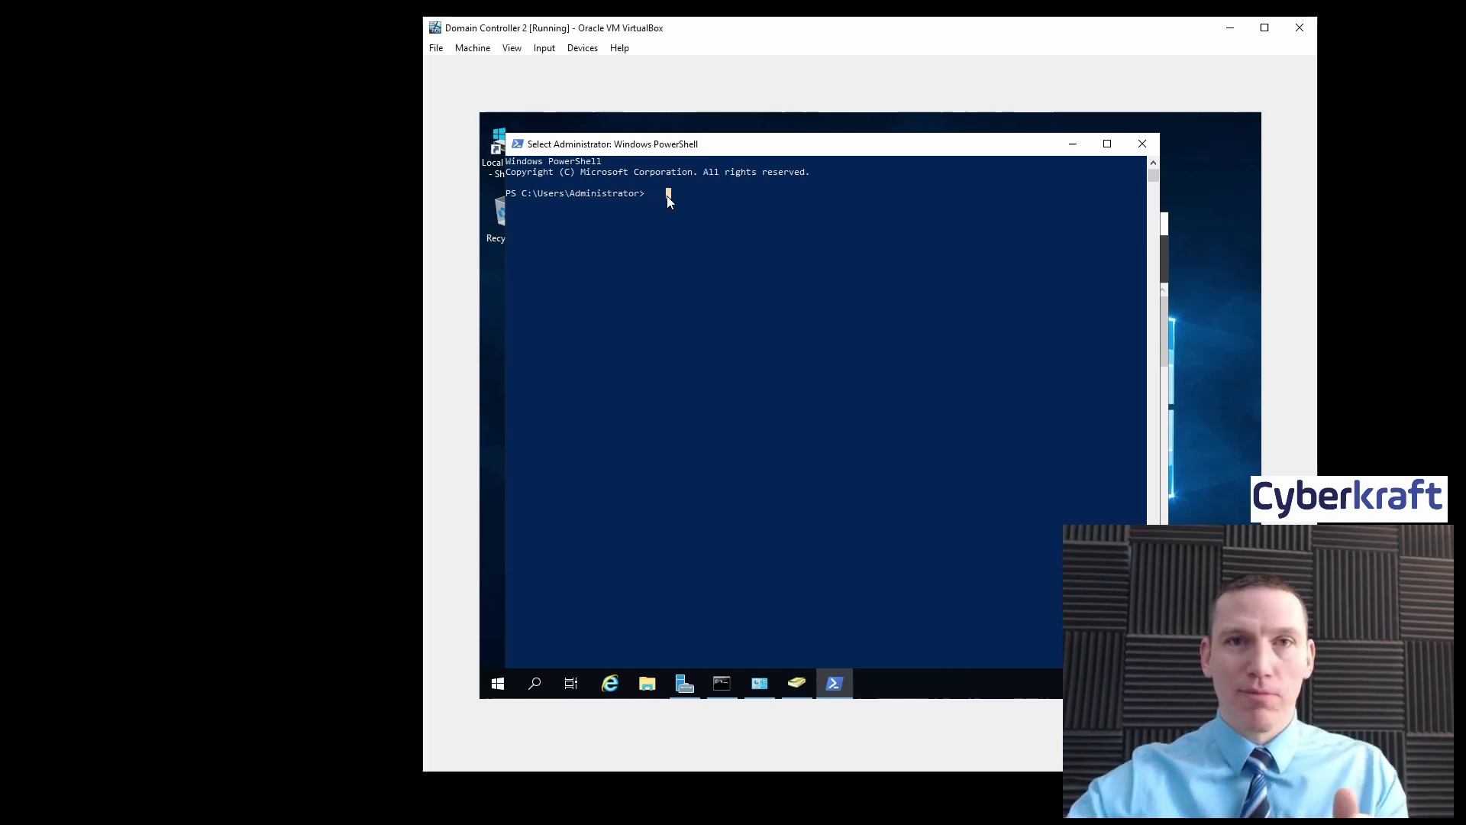
{"action": "type", "text": "Add-"}
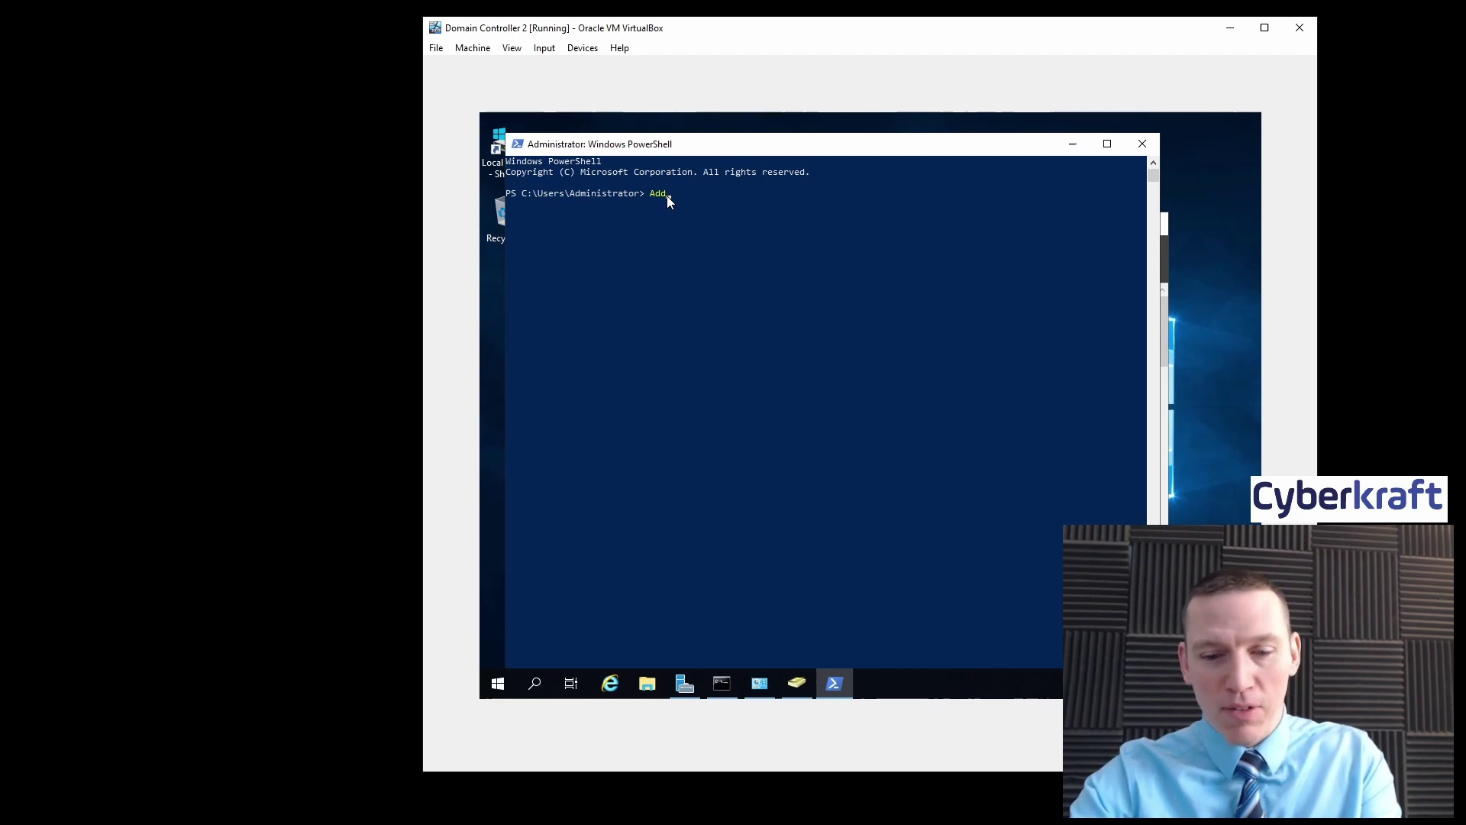
{"action": "type", "text": "Wind"}
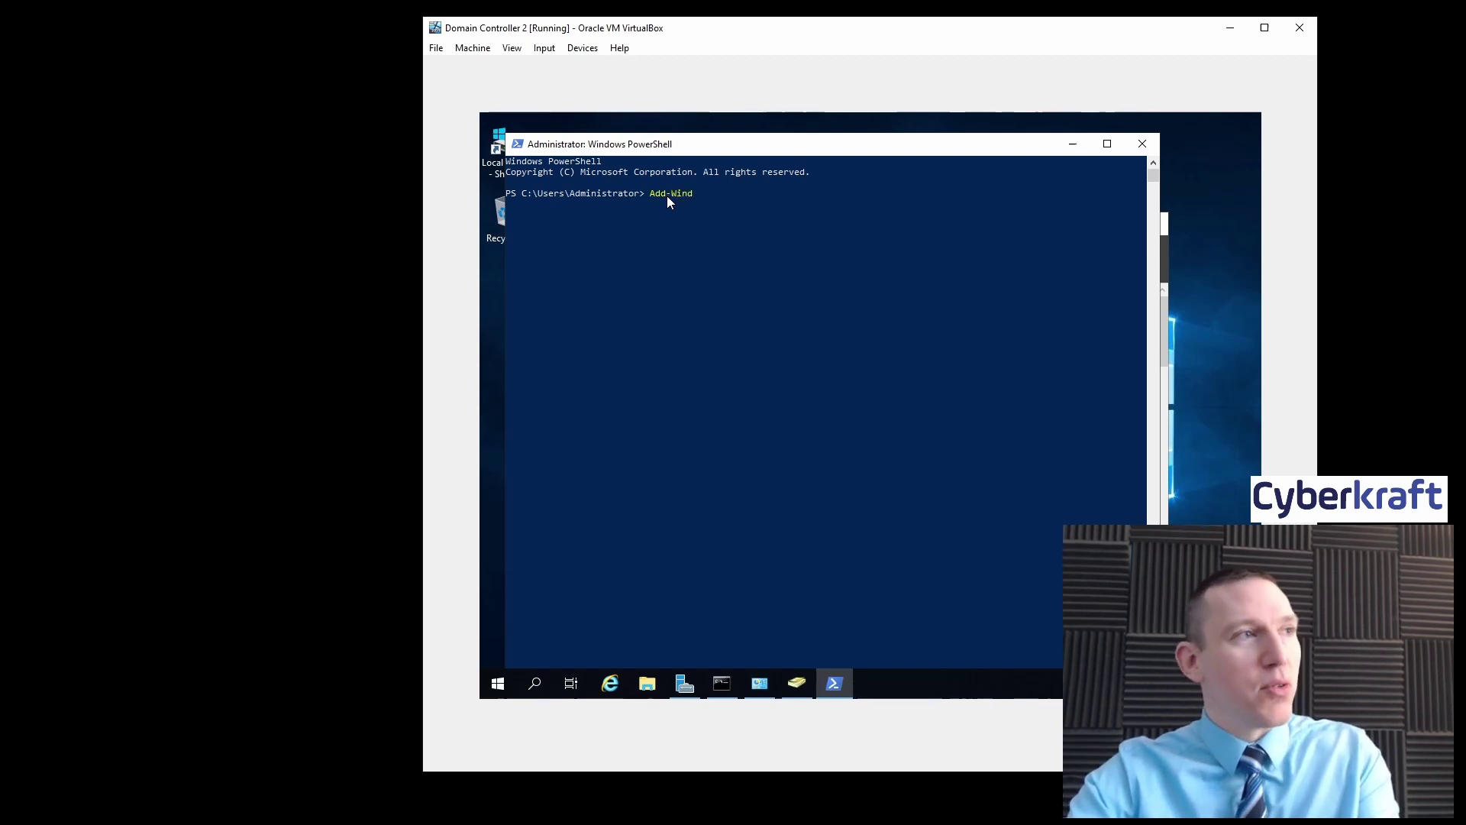
{"action": "type", "text": "ows"}
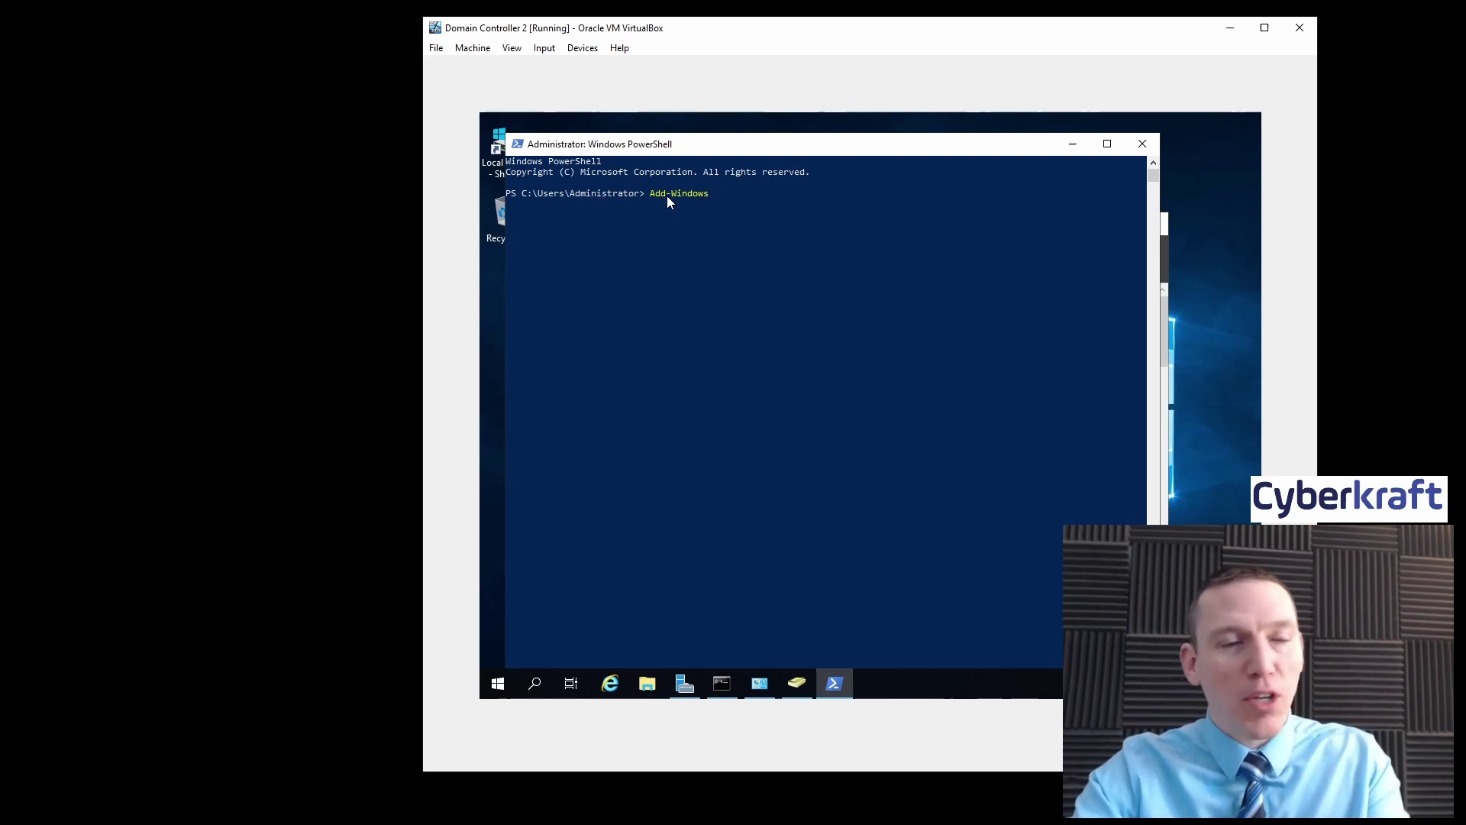
{"action": "type", "text": "Feature "}
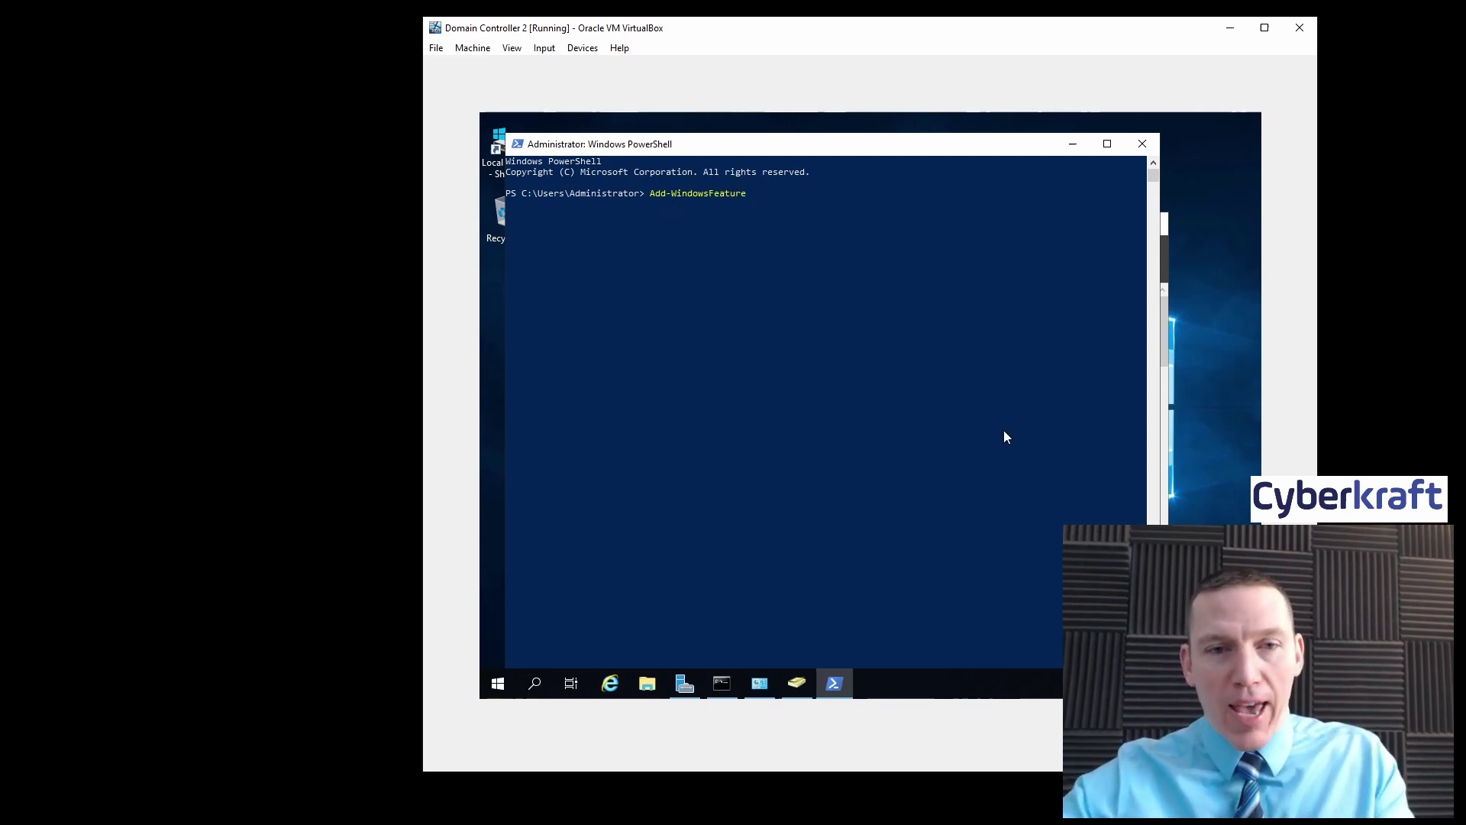
{"action": "type", "text": "Ad"}
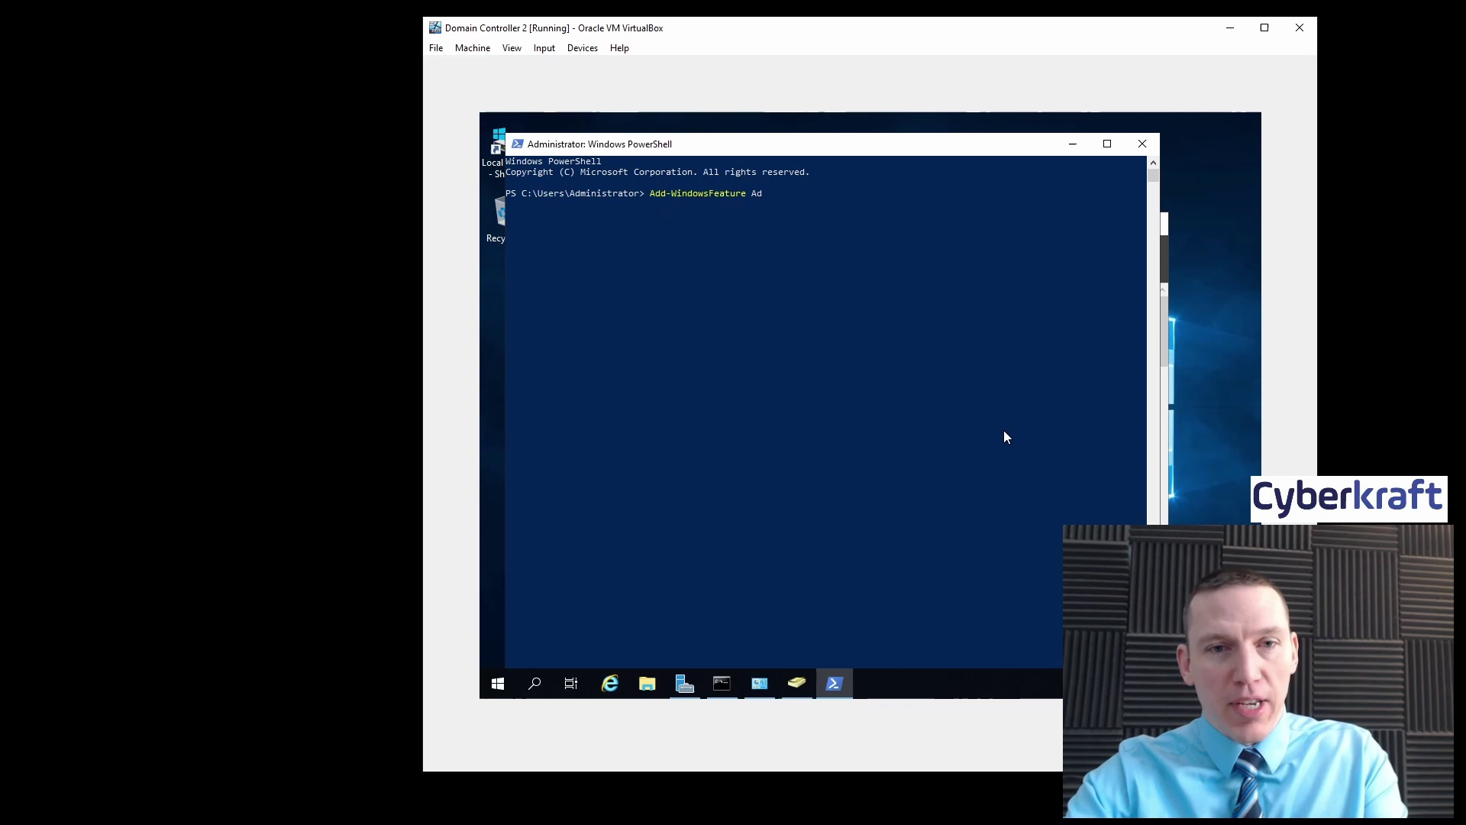
{"action": "type", "text": "cs-Cert-Aut"}
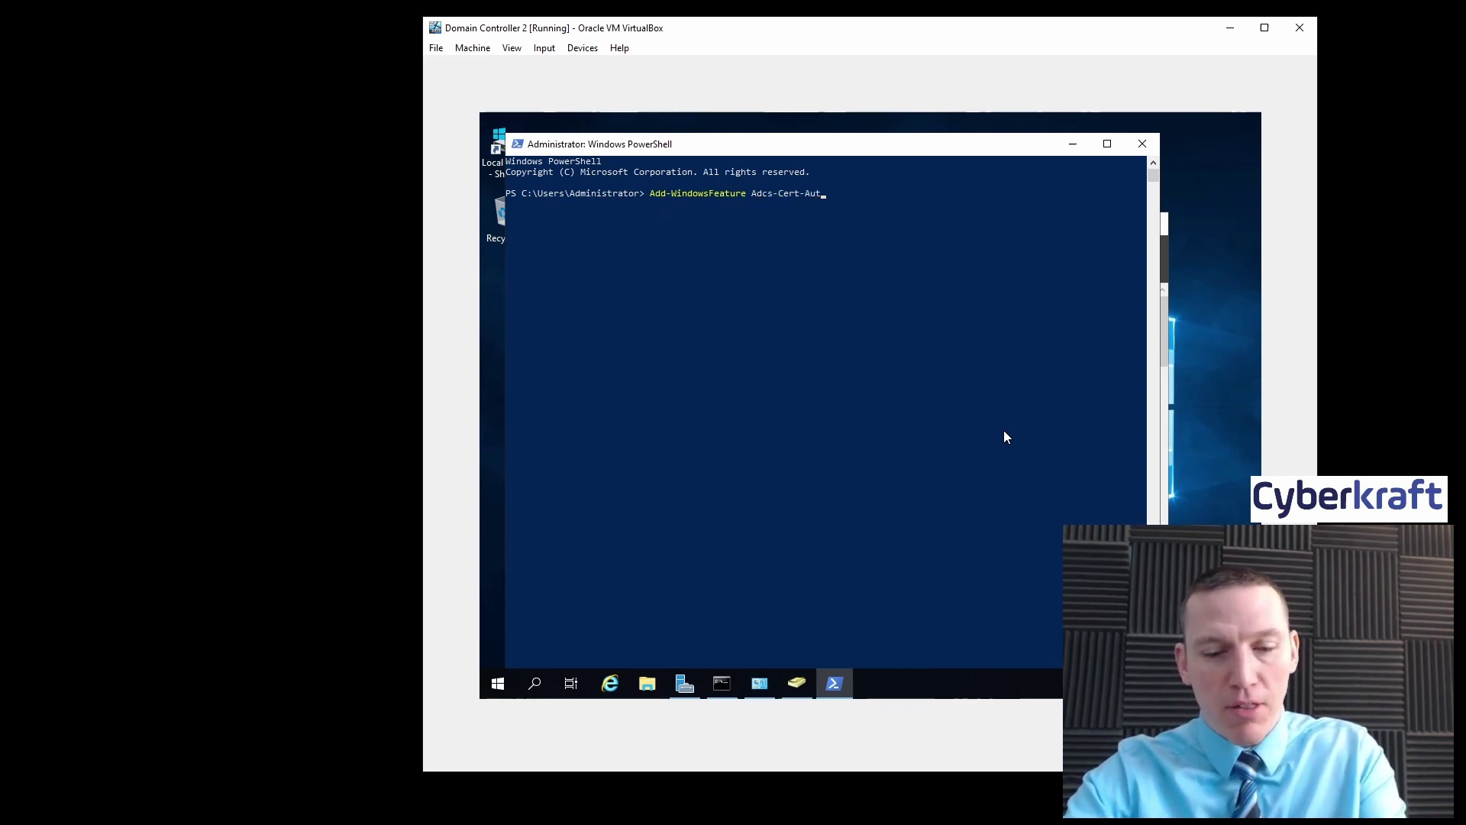
{"action": "type", "text": "hority "}
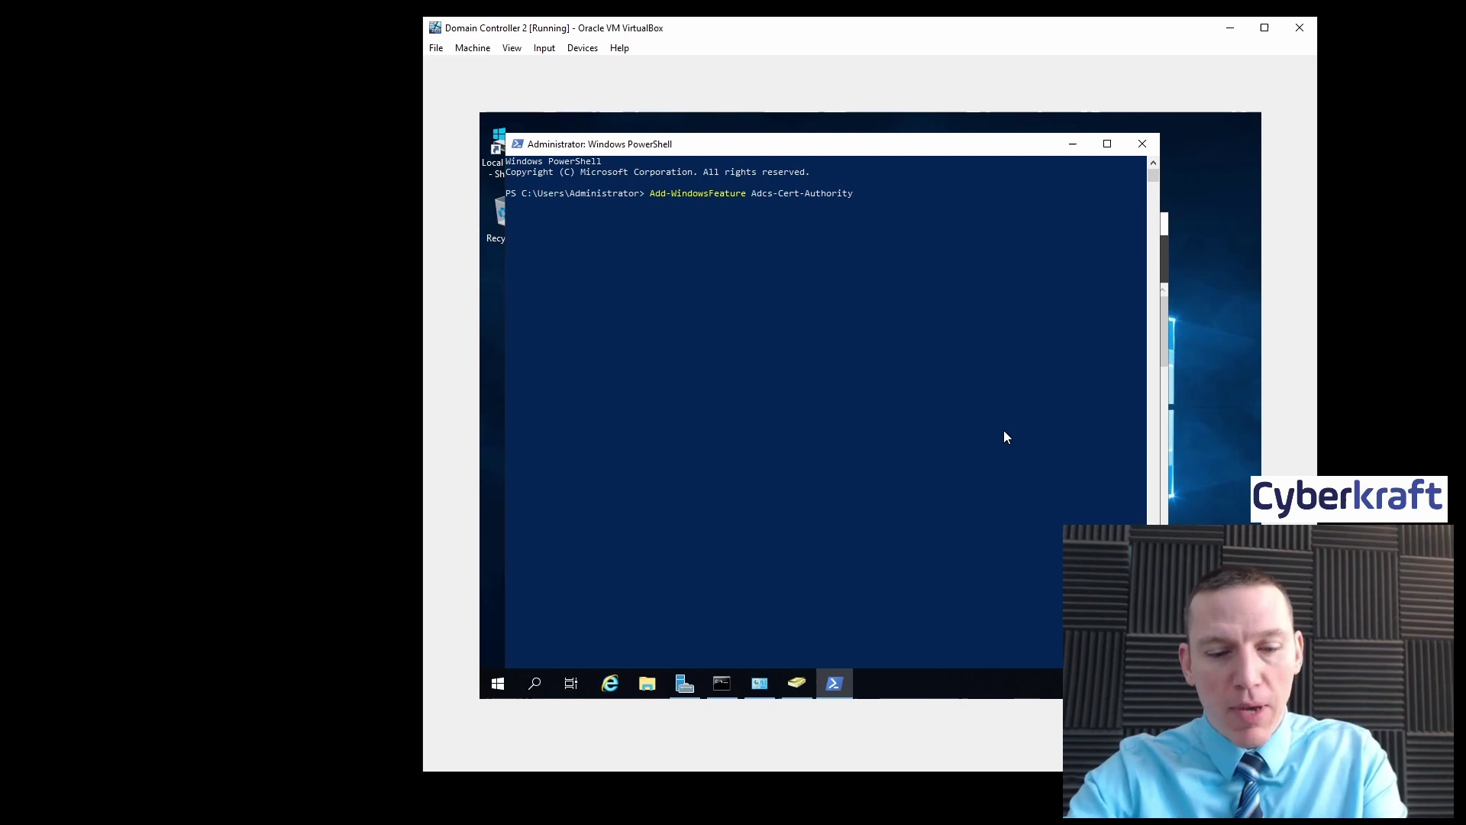
{"action": "type", "text": "-IncludeManagement"}
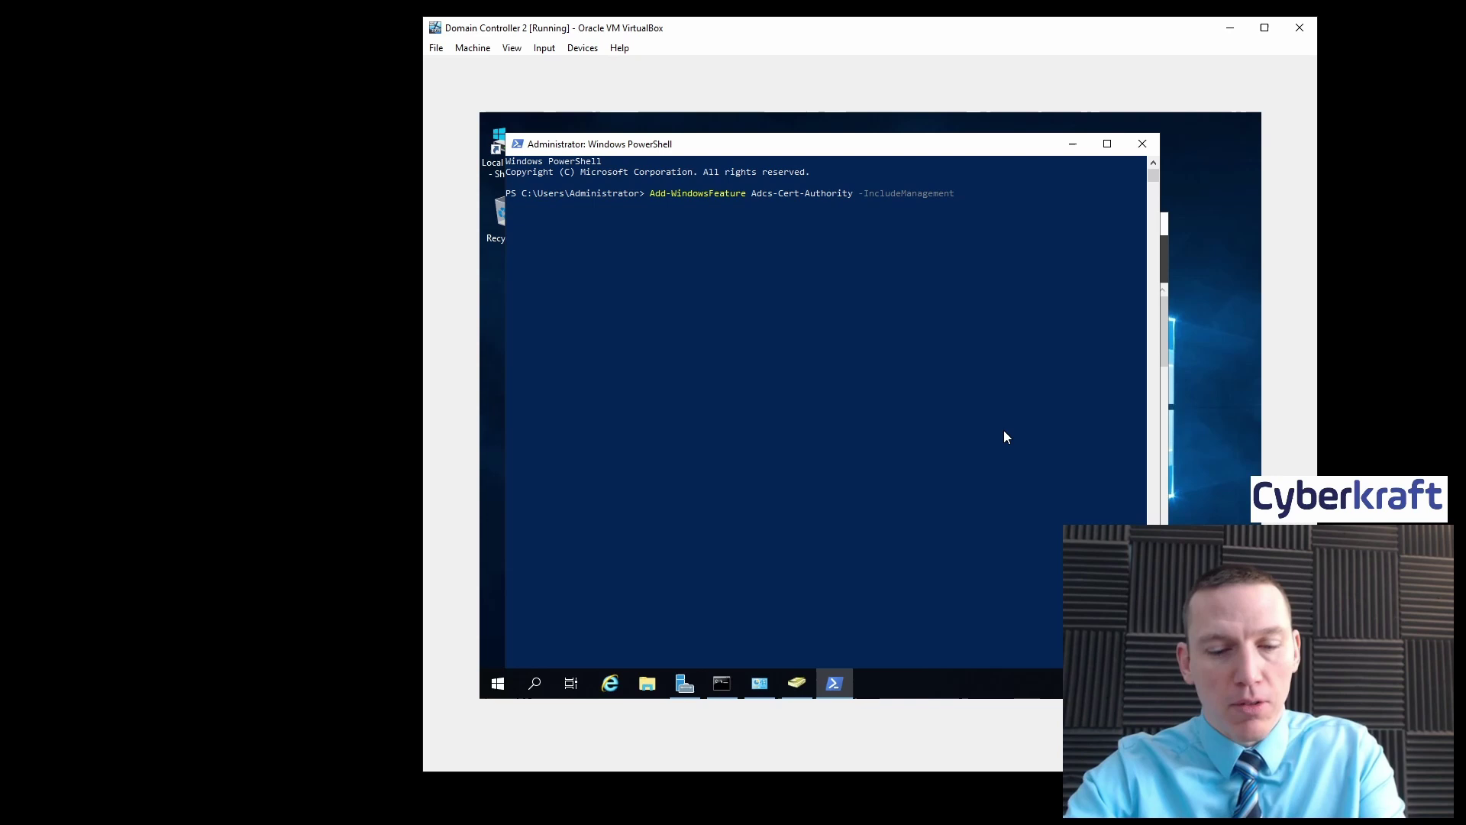
{"action": "type", "text": "Tools"}
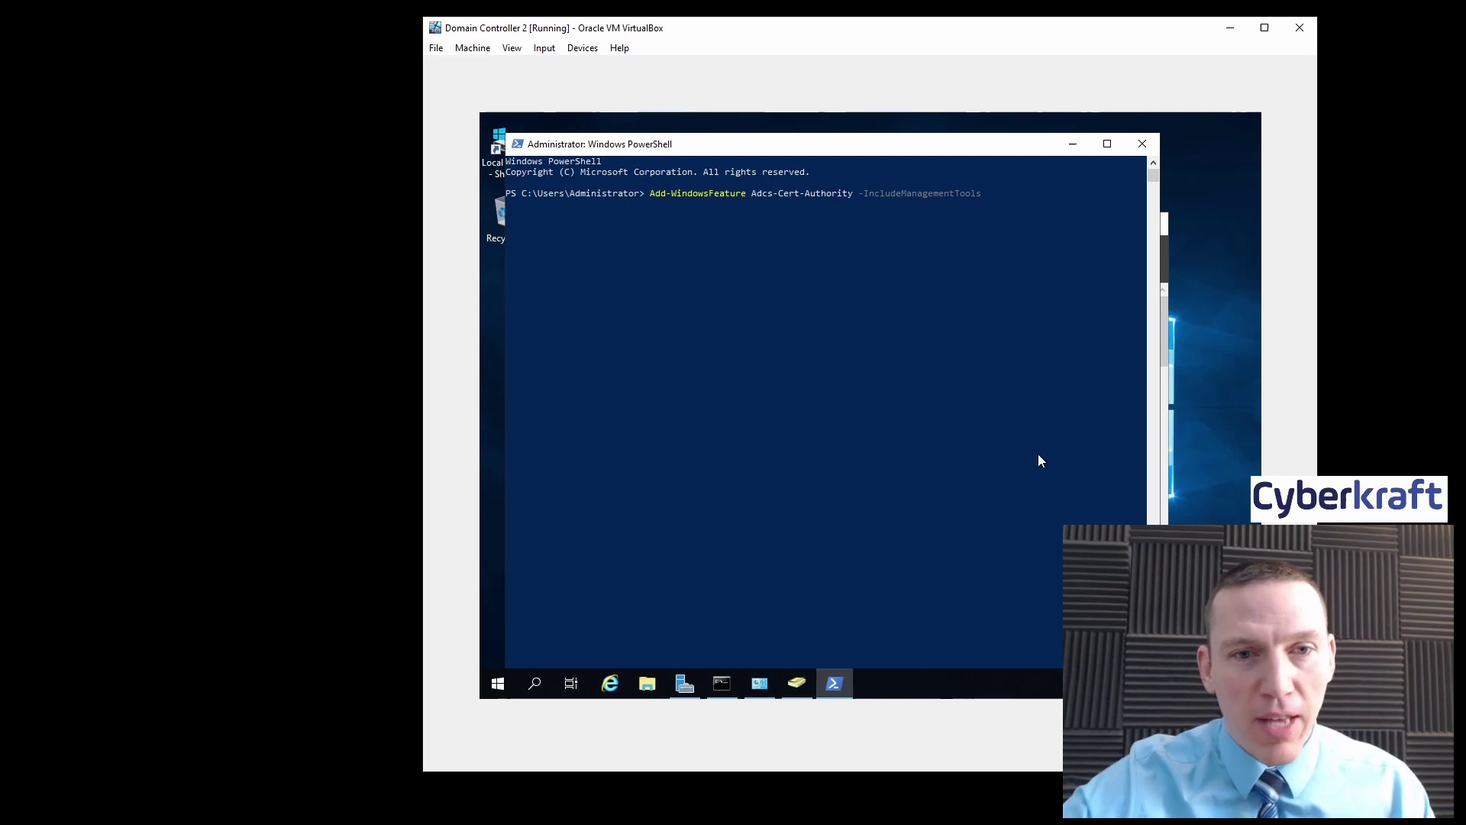
{"action": "key", "text": "Return"}
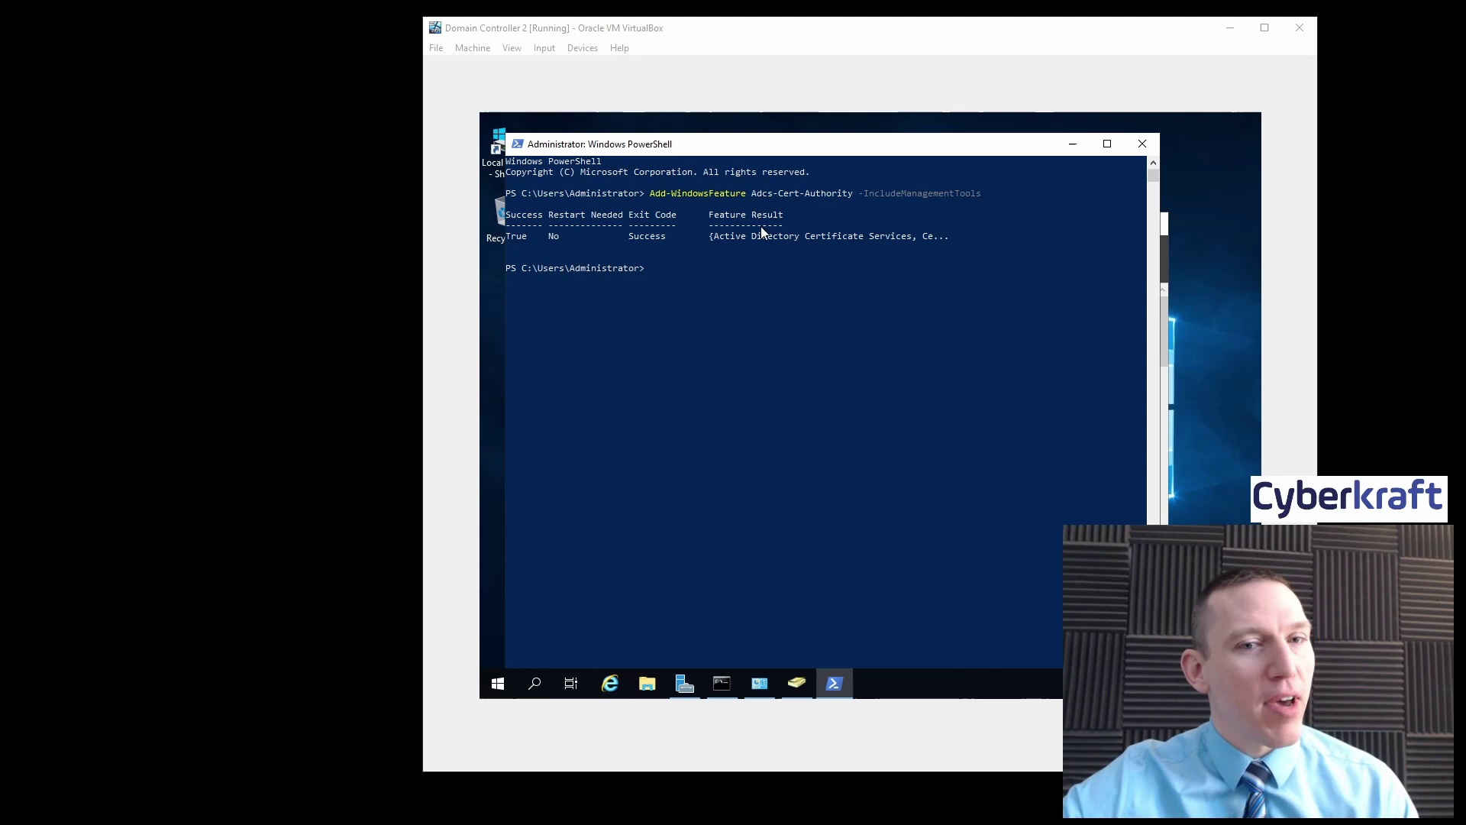
Step: Start a new PowerShell command with the verb Install
{"action": "left_click", "coordinate": [680, 270]}
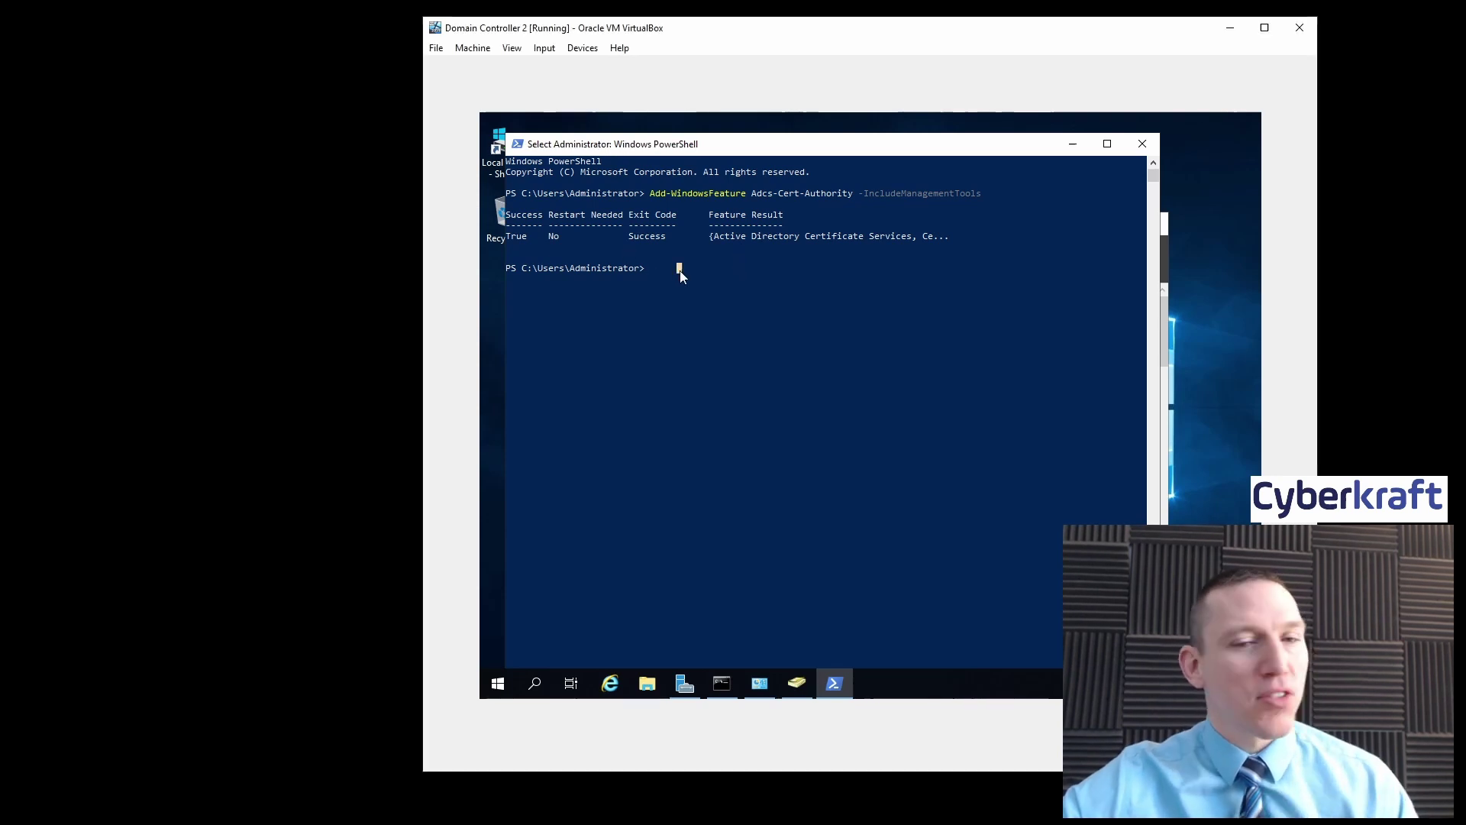
{"action": "type", "text": "Install"}
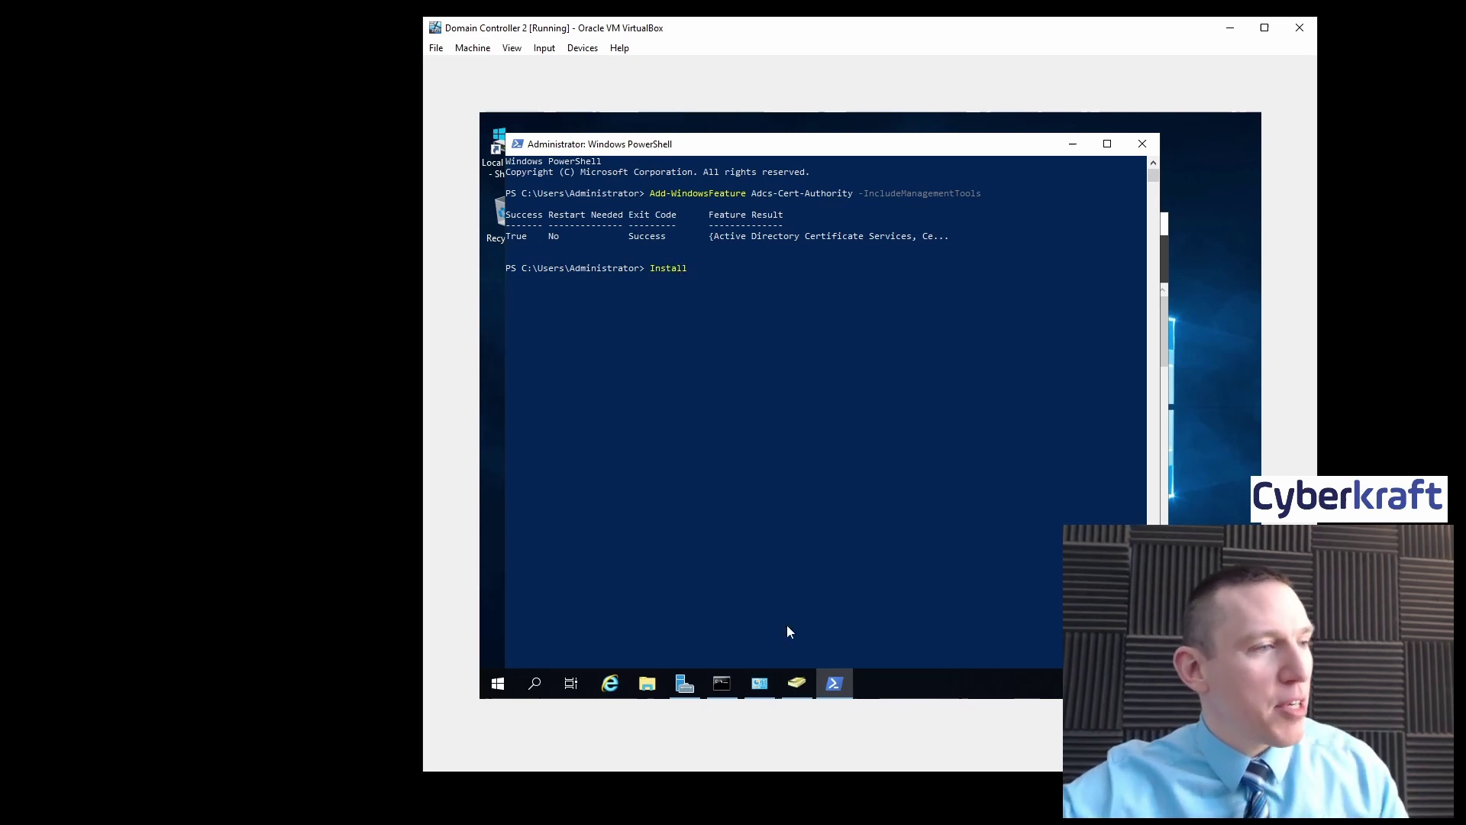
Step: Check the Server Manager tools list for the Certification Authority entry
{"action": "left_click", "coordinate": [688, 683]}
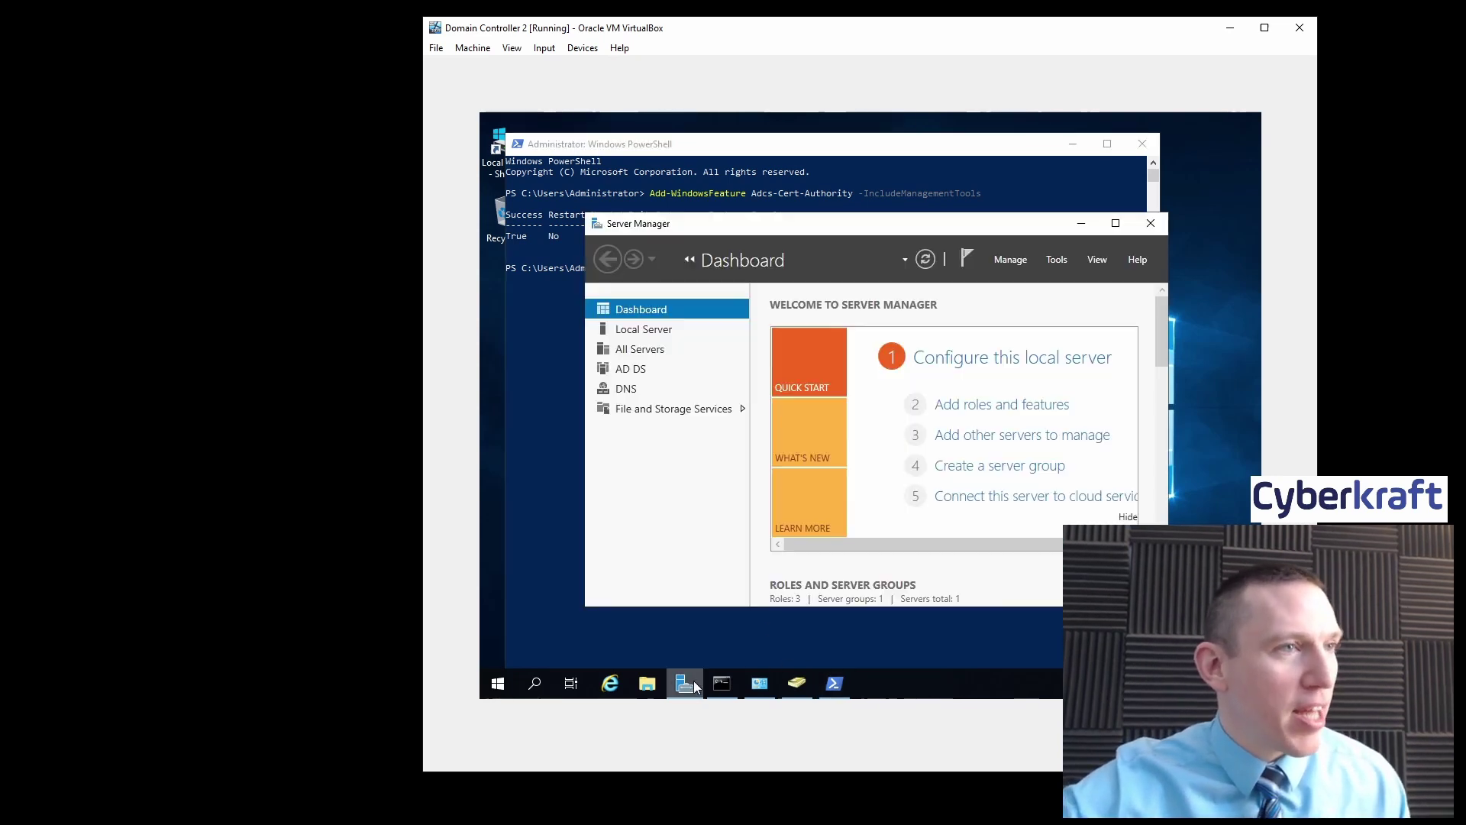
{"action": "left_click", "coordinate": [1055, 260]}
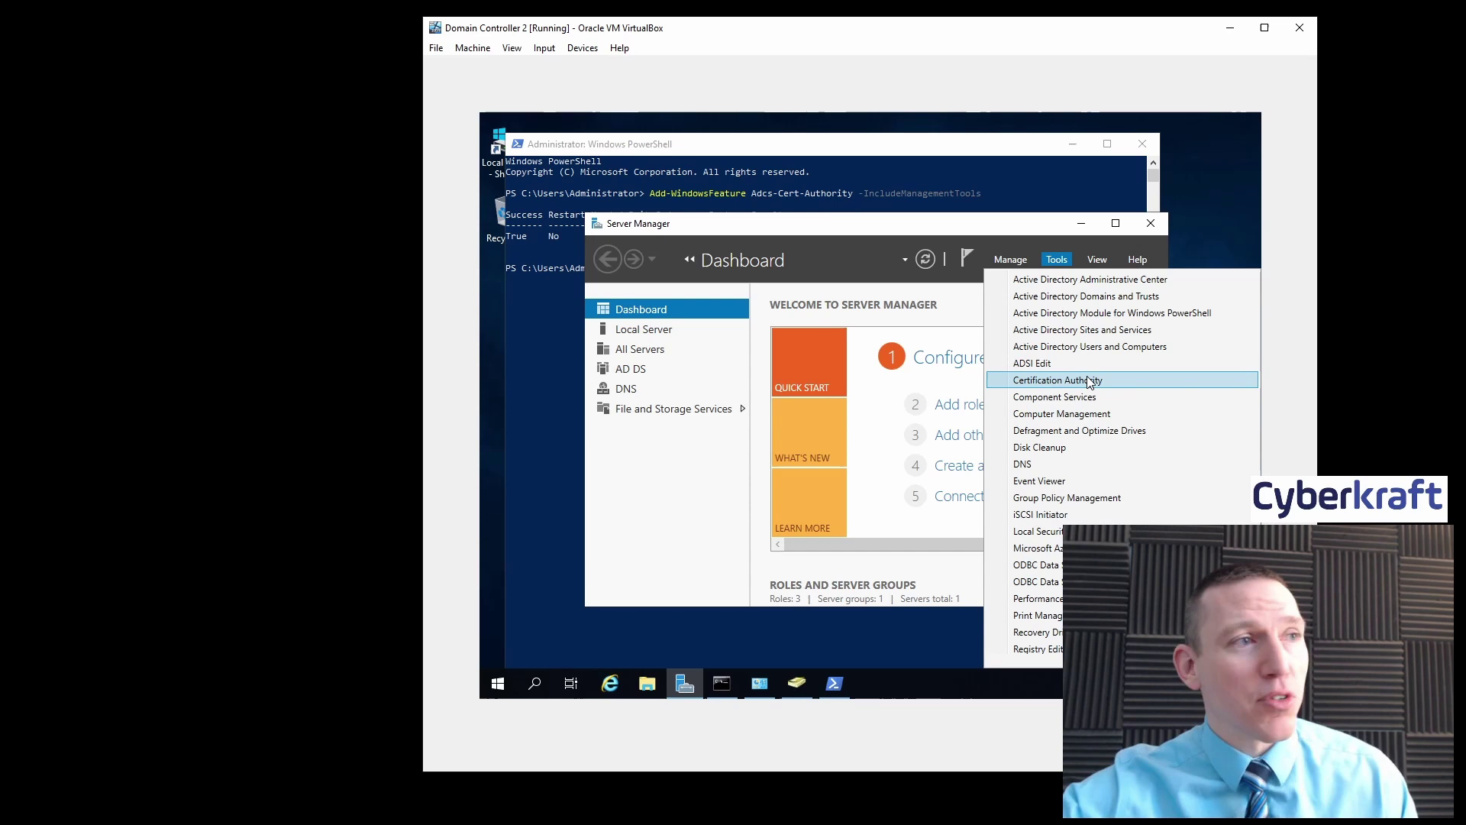
{"action": "left_click", "coordinate": [772, 203]}
Step: Return to PowerShell and complete the pending command name as Install-AdcsCertificationAuthority
{"action": "left_click", "coordinate": [718, 269]}
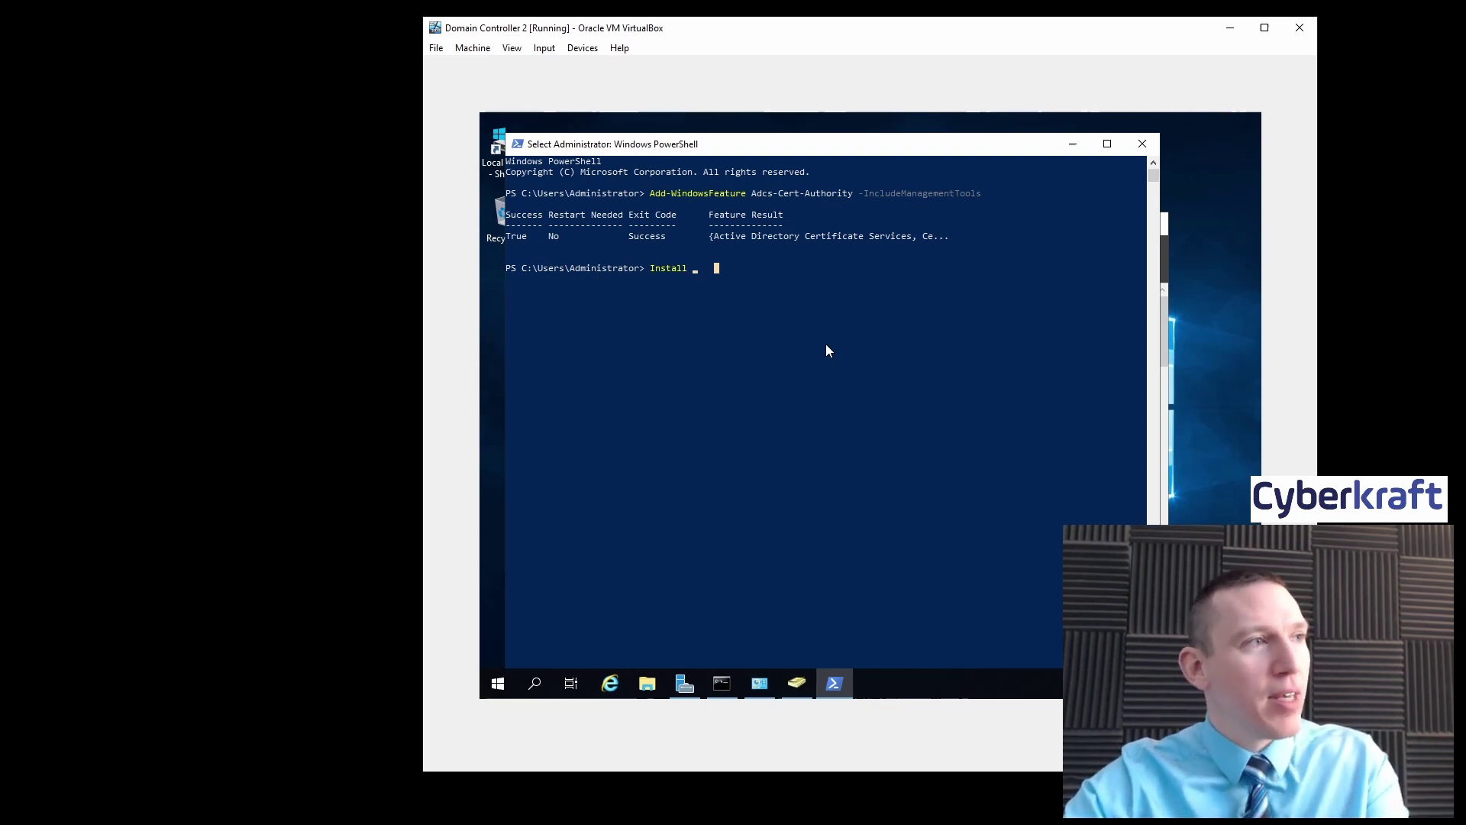
{"action": "key", "text": "Escape"}
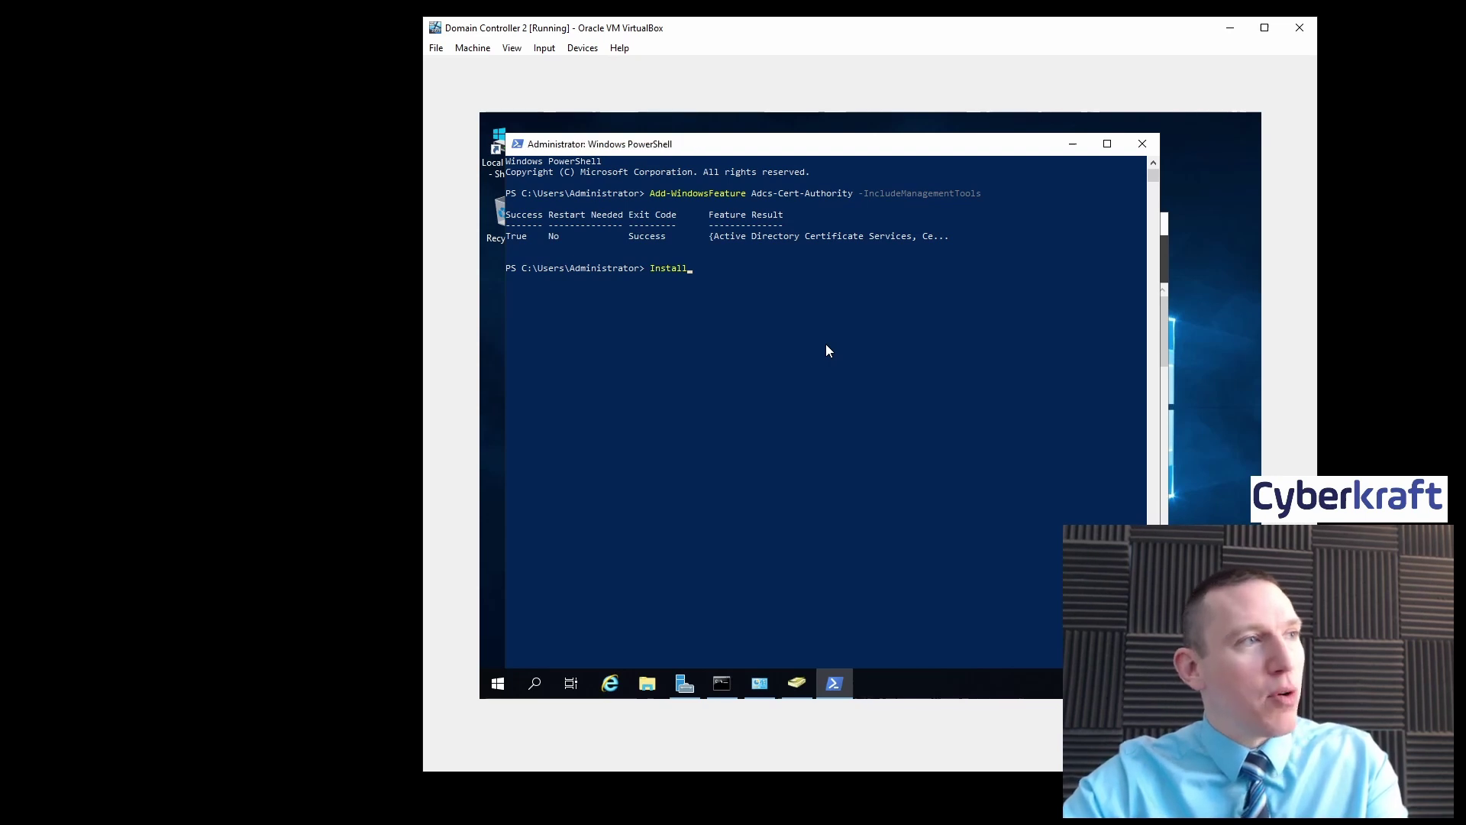
{"action": "type", "text": "-A"}
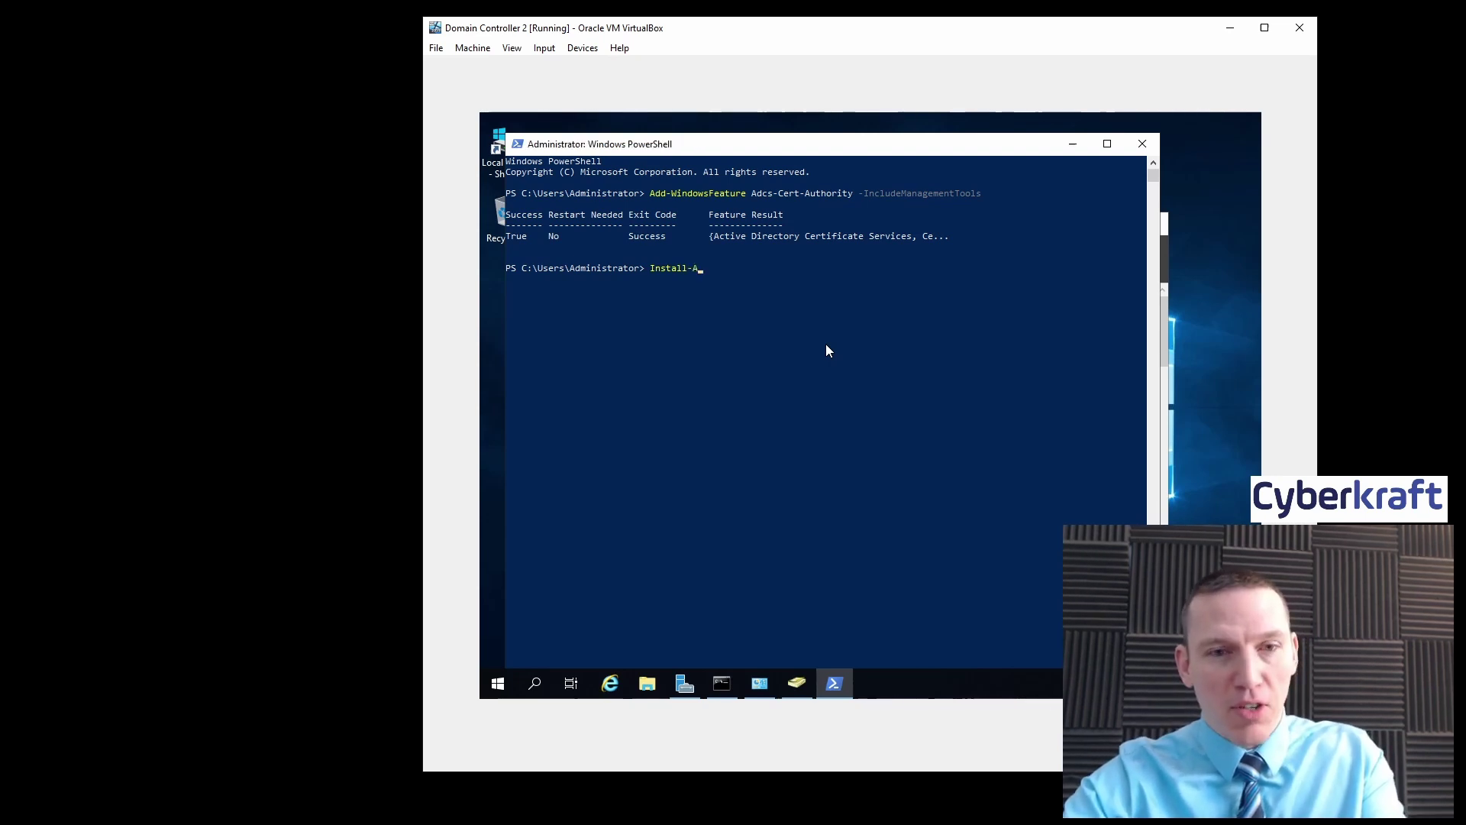
{"action": "type", "text": "dcs"}
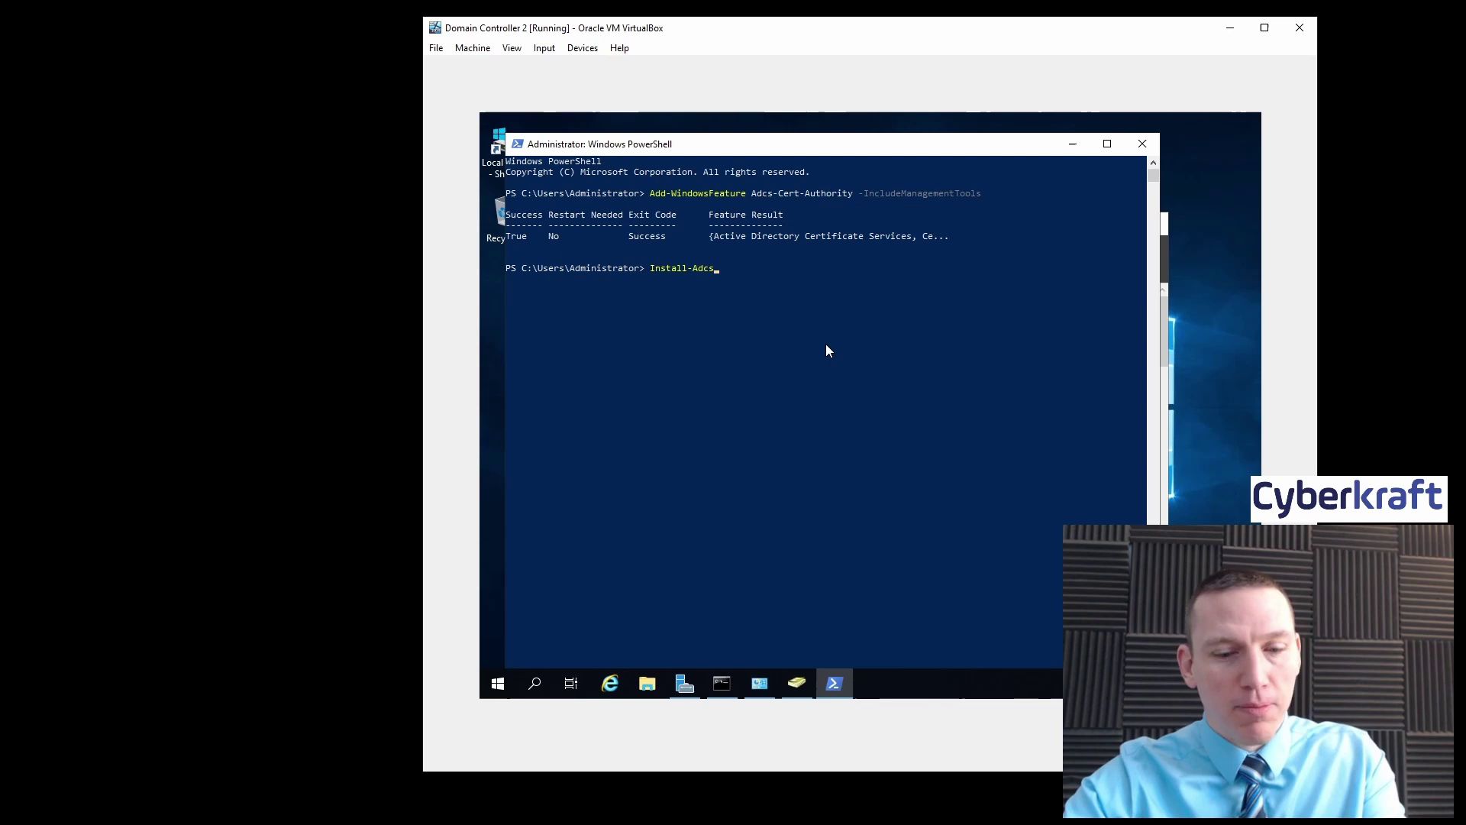
{"action": "type", "text": "Certificate"}
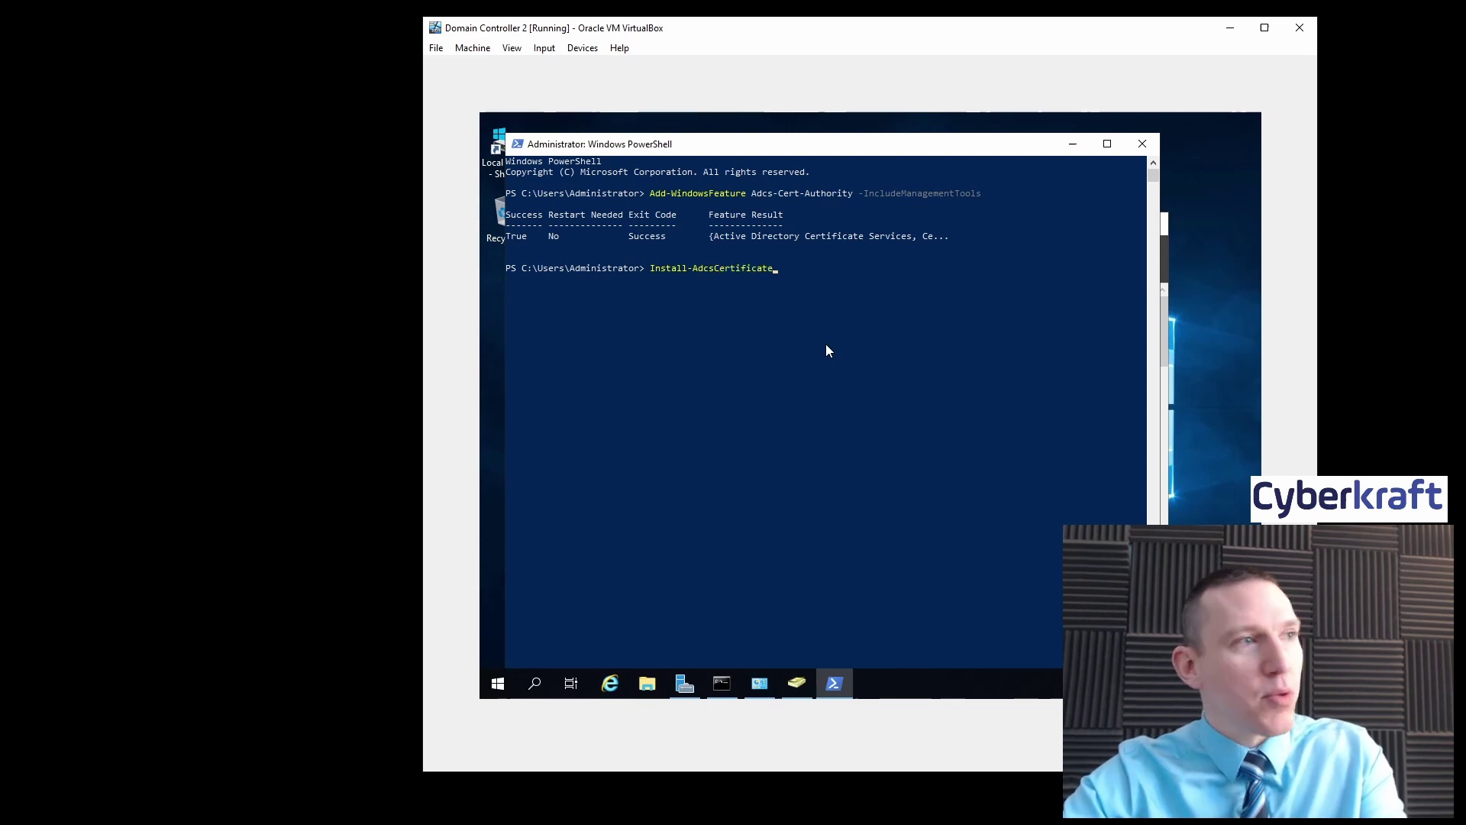
{"action": "key", "text": "BackSpace"}
{"action": "type", "text": "ion"}
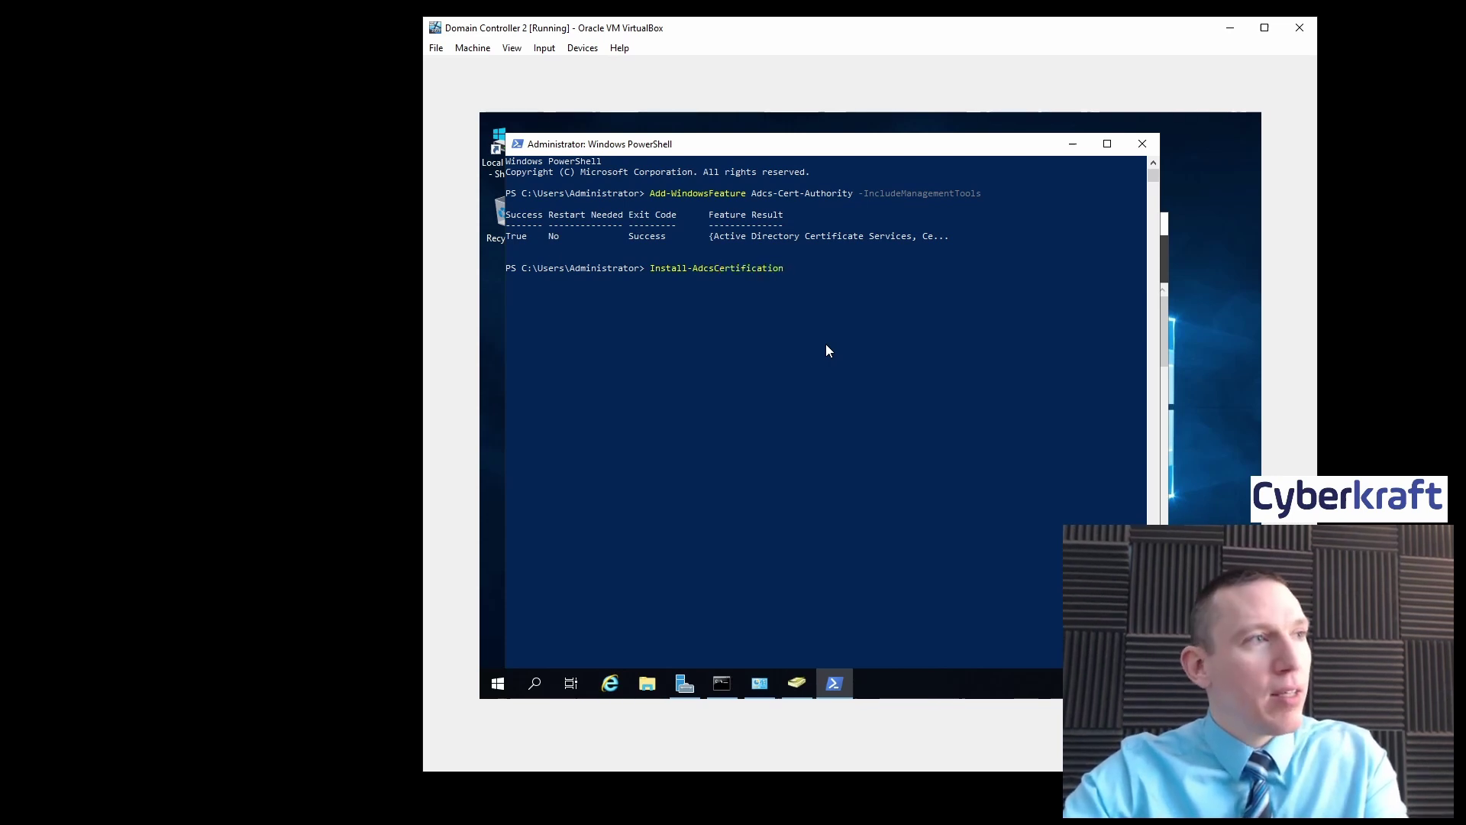
{"action": "type", "text": "Aut"}
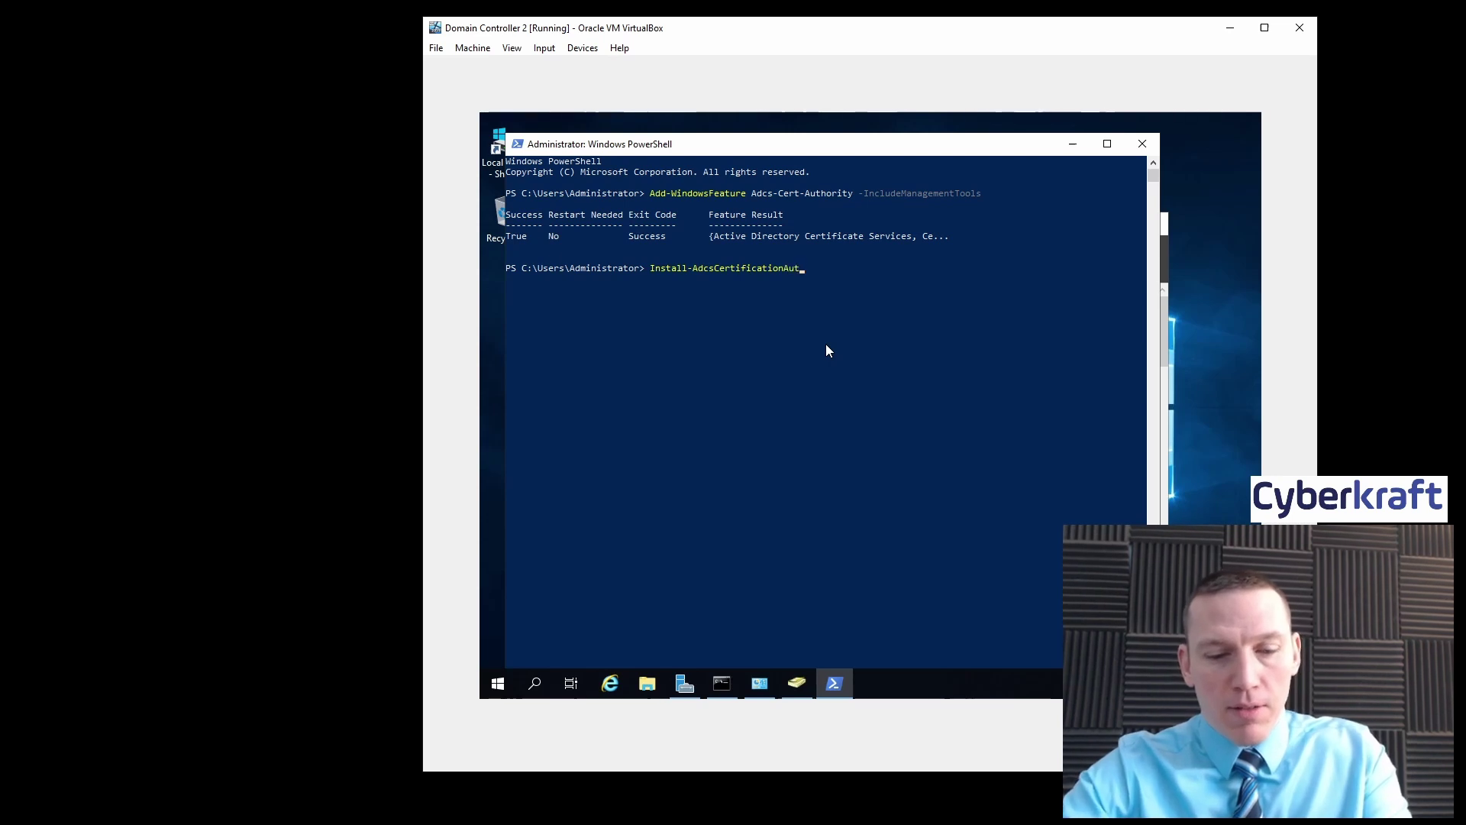
{"action": "type", "text": "hority"}
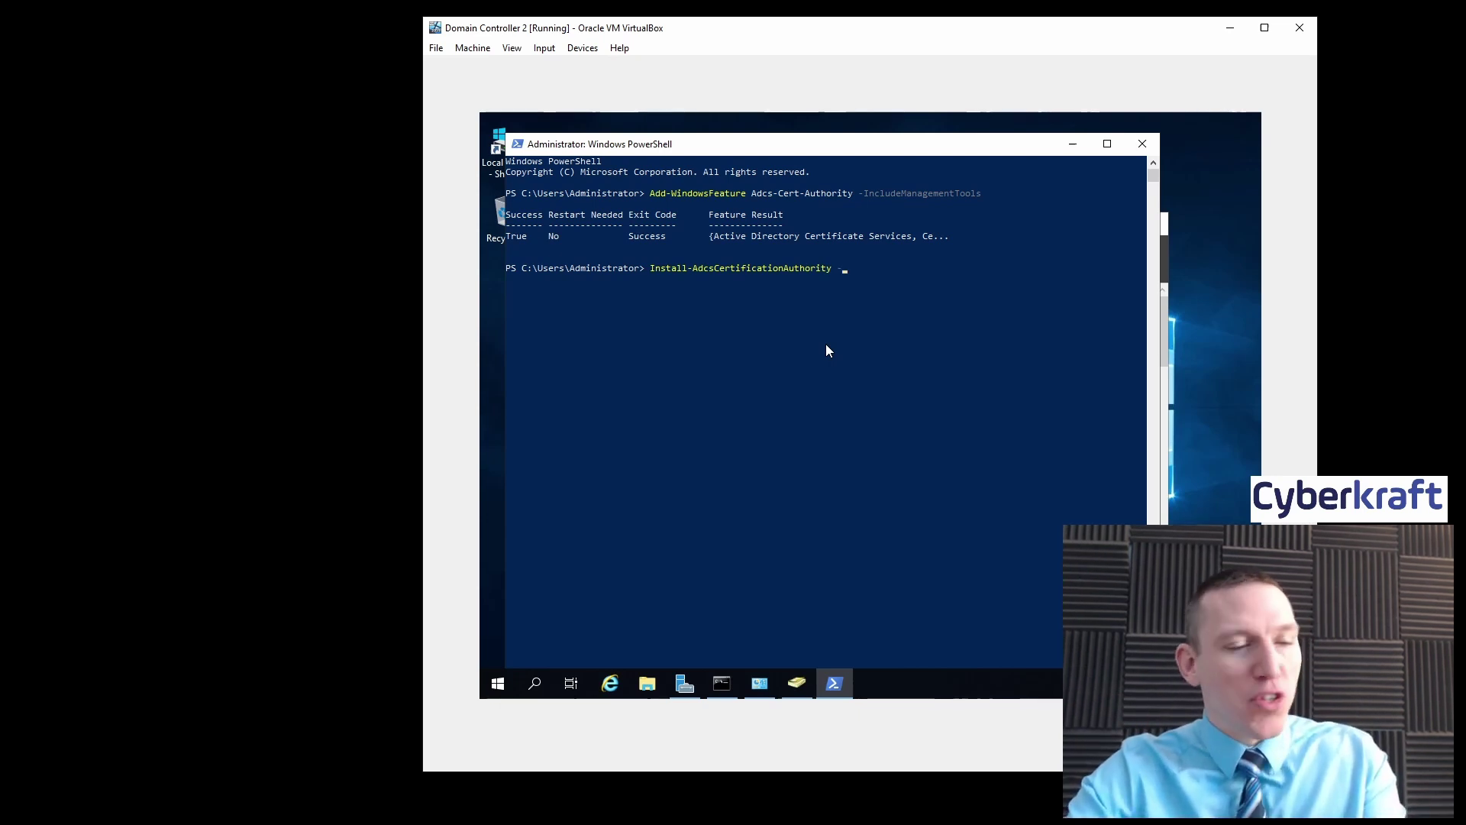
Step: Add the parameter -CAType EnterpriseRootCA to the command, run it and confirm the operation with Y
{"action": "type", "text": "-CA"}
{"action": "type", "text": "pe"}
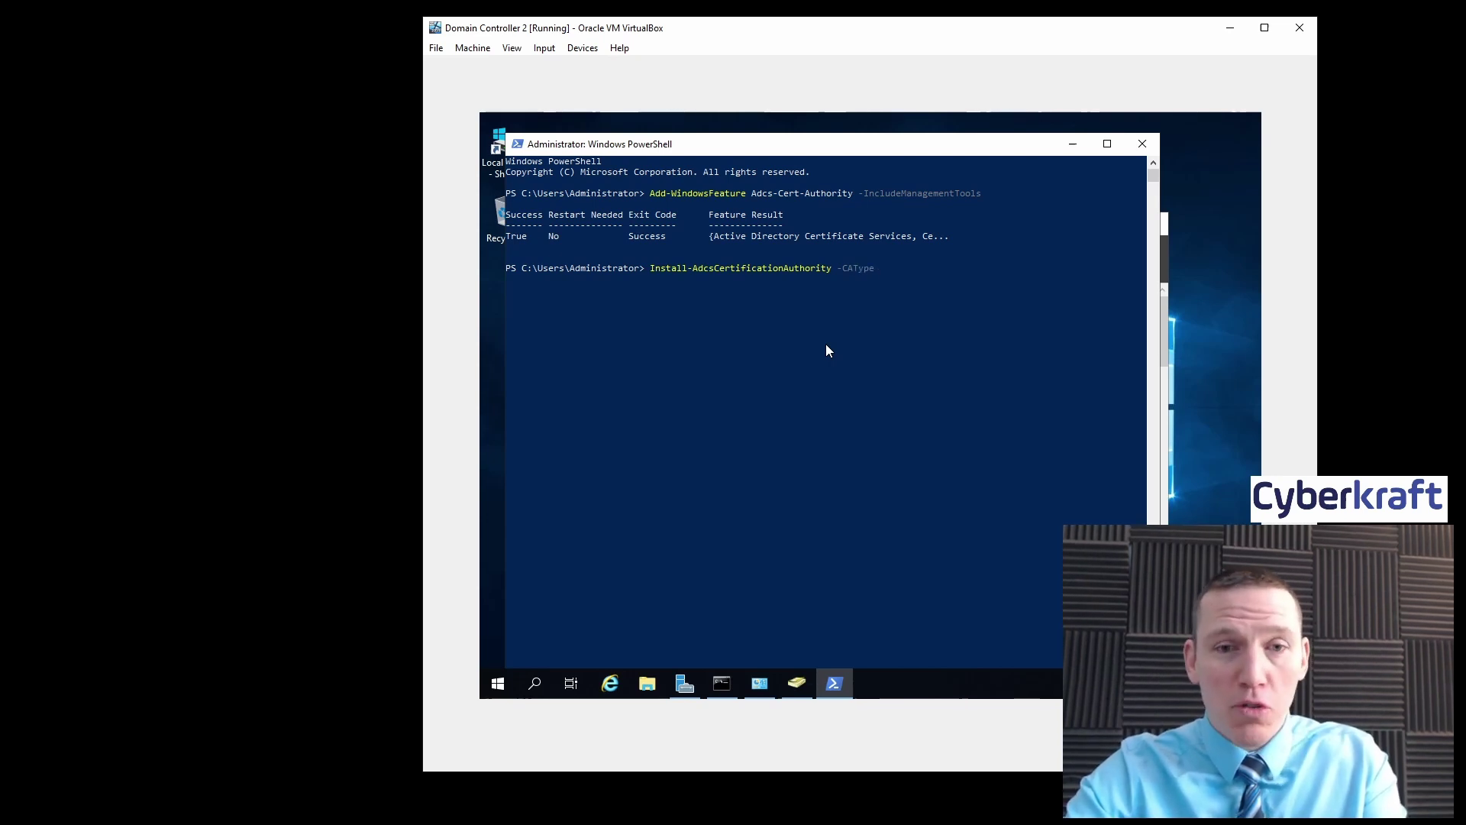
{"action": "type", "text": " En"}
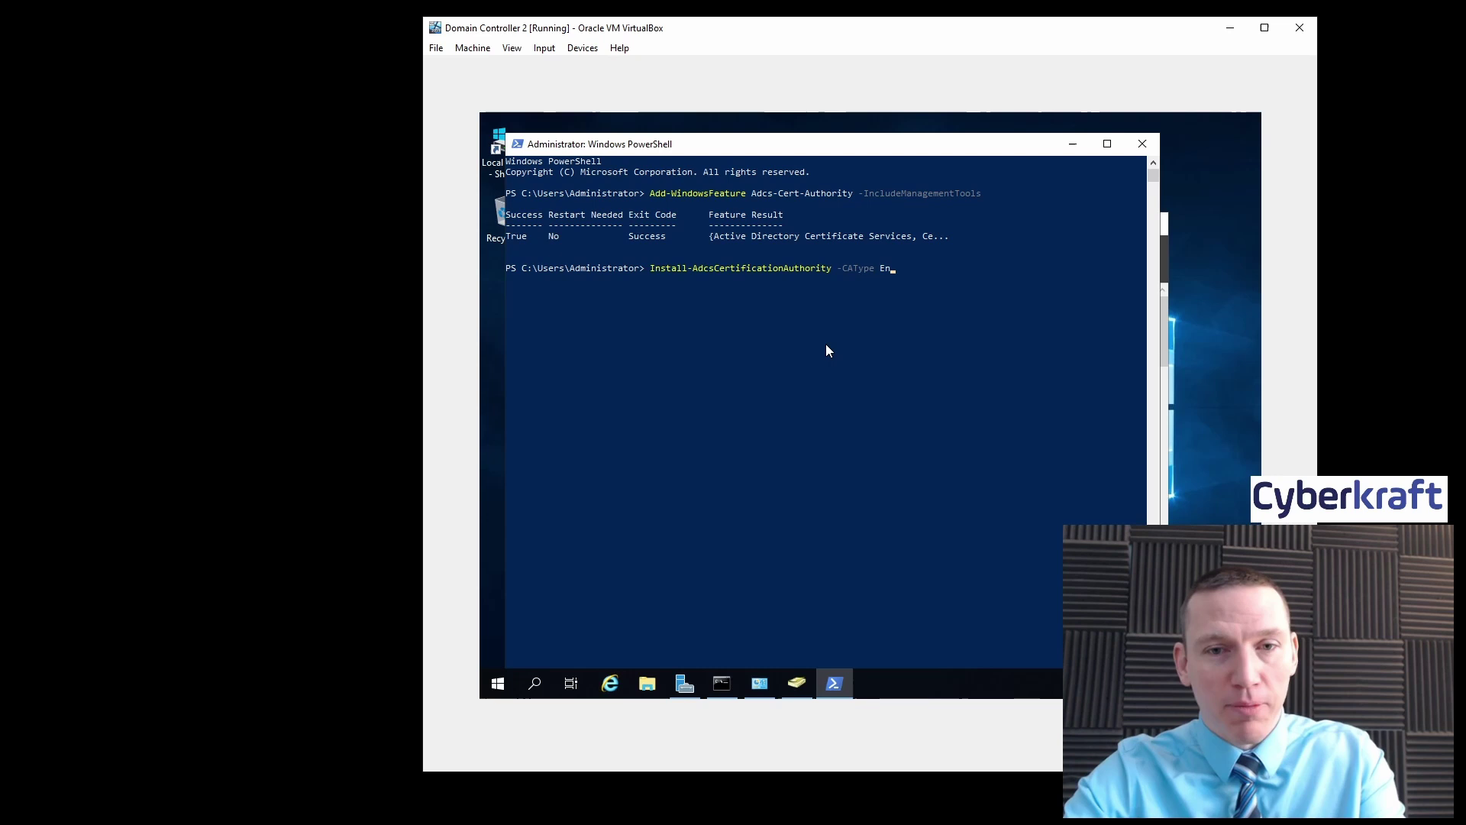
{"action": "type", "text": "terprise"}
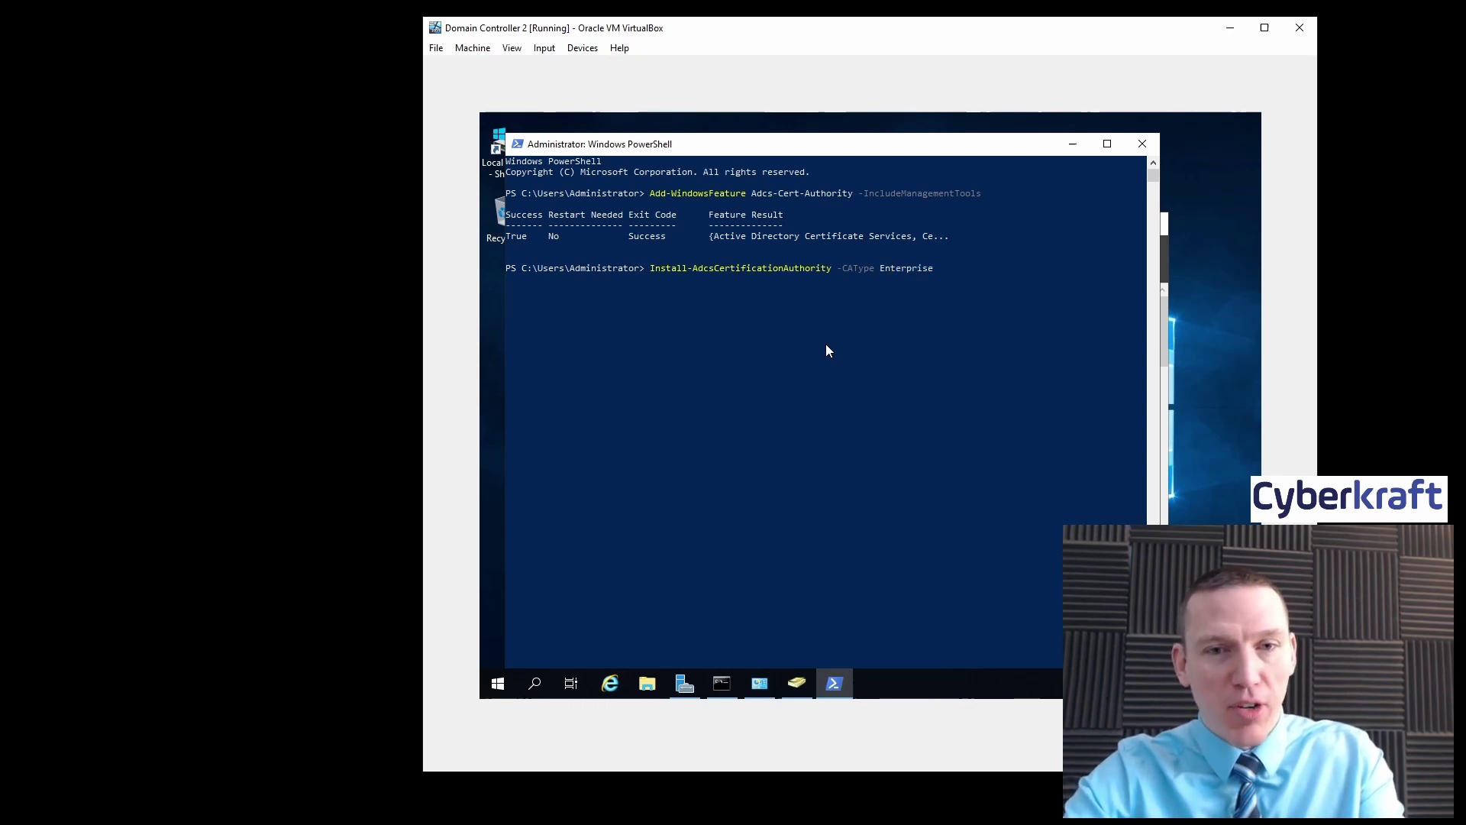
{"action": "type", "text": "RootCA"}
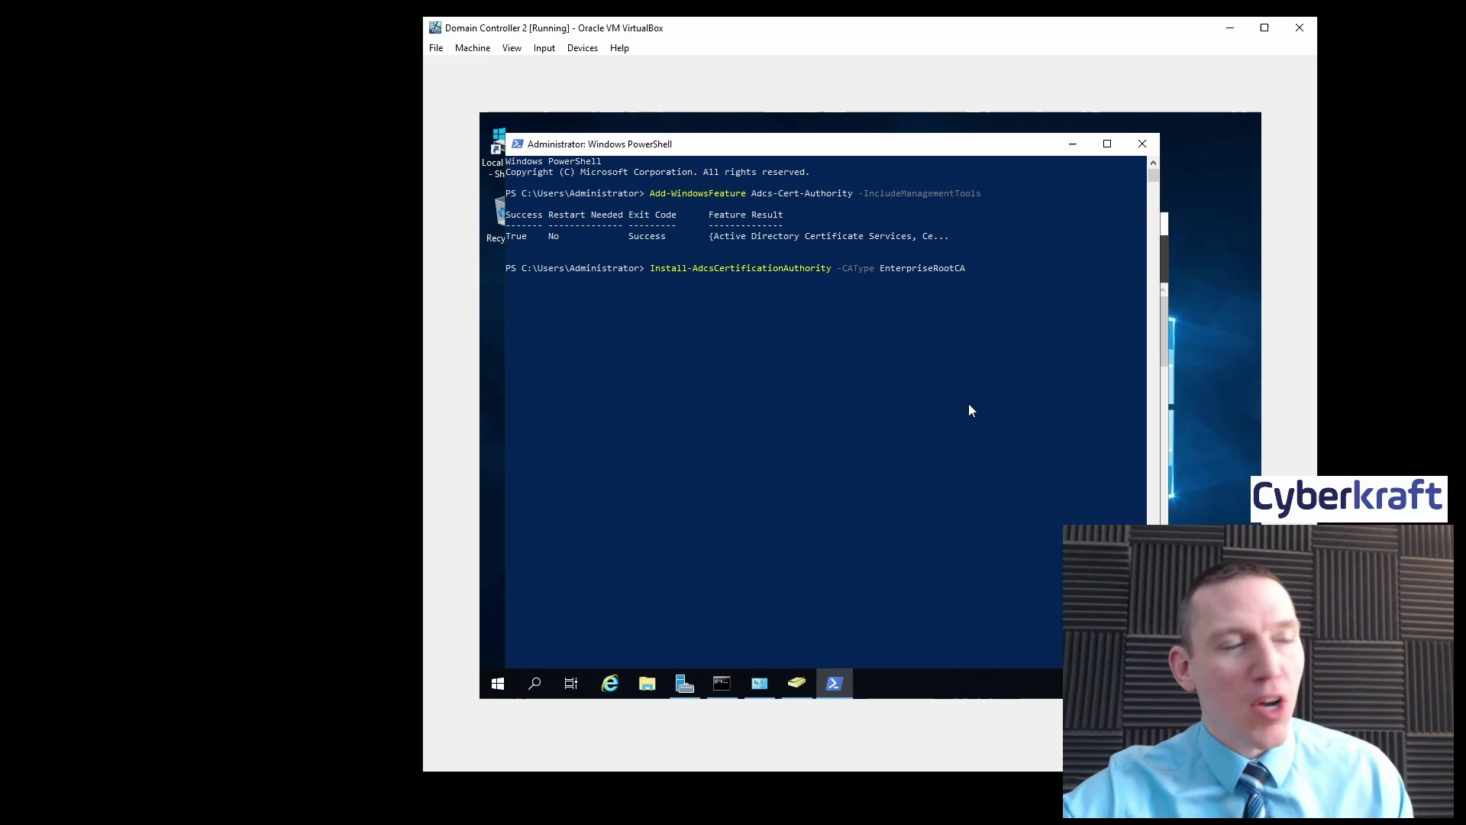
{"action": "key", "text": "Return"}
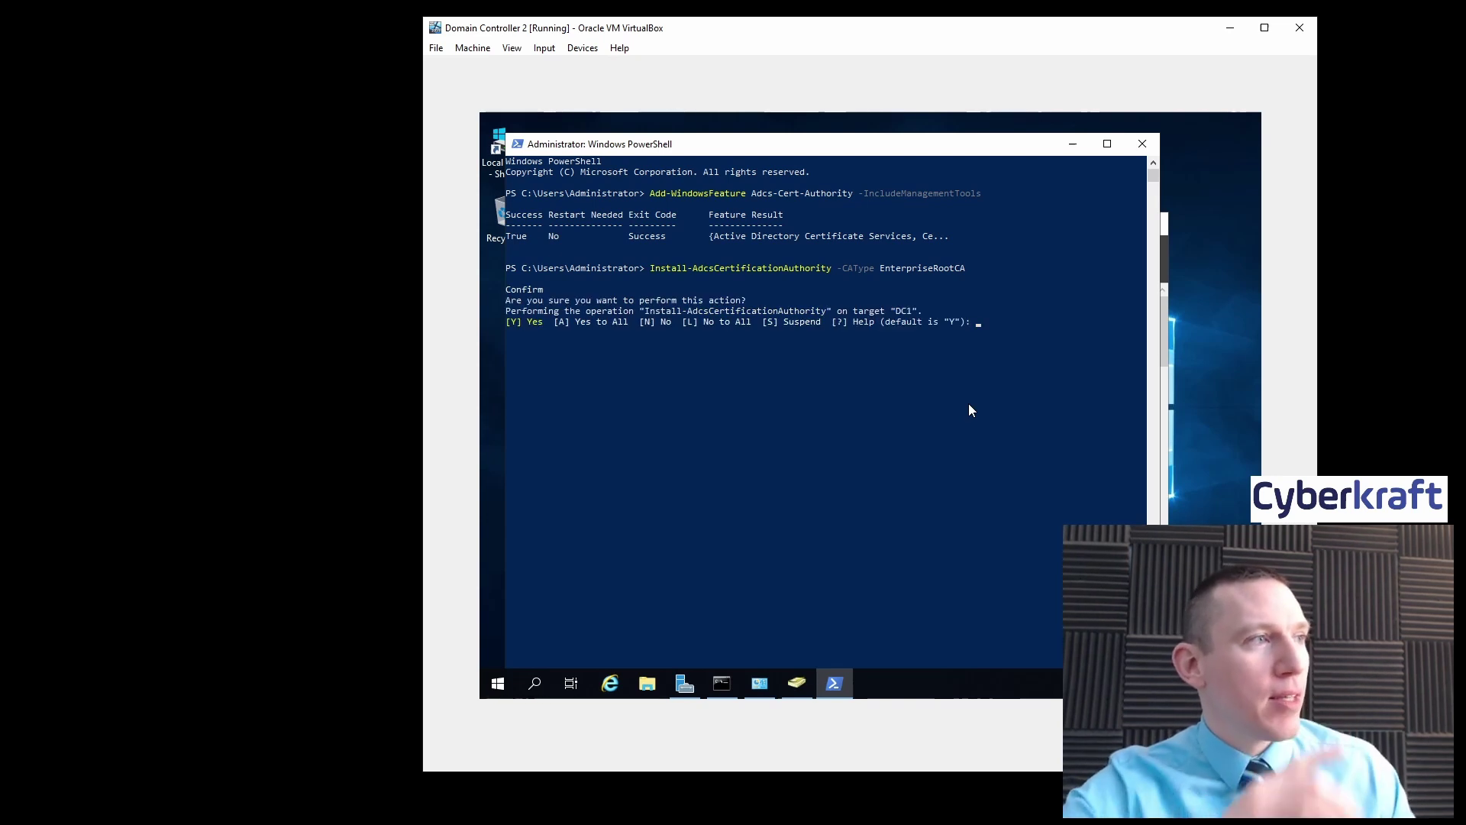
{"action": "type", "text": "Y"}
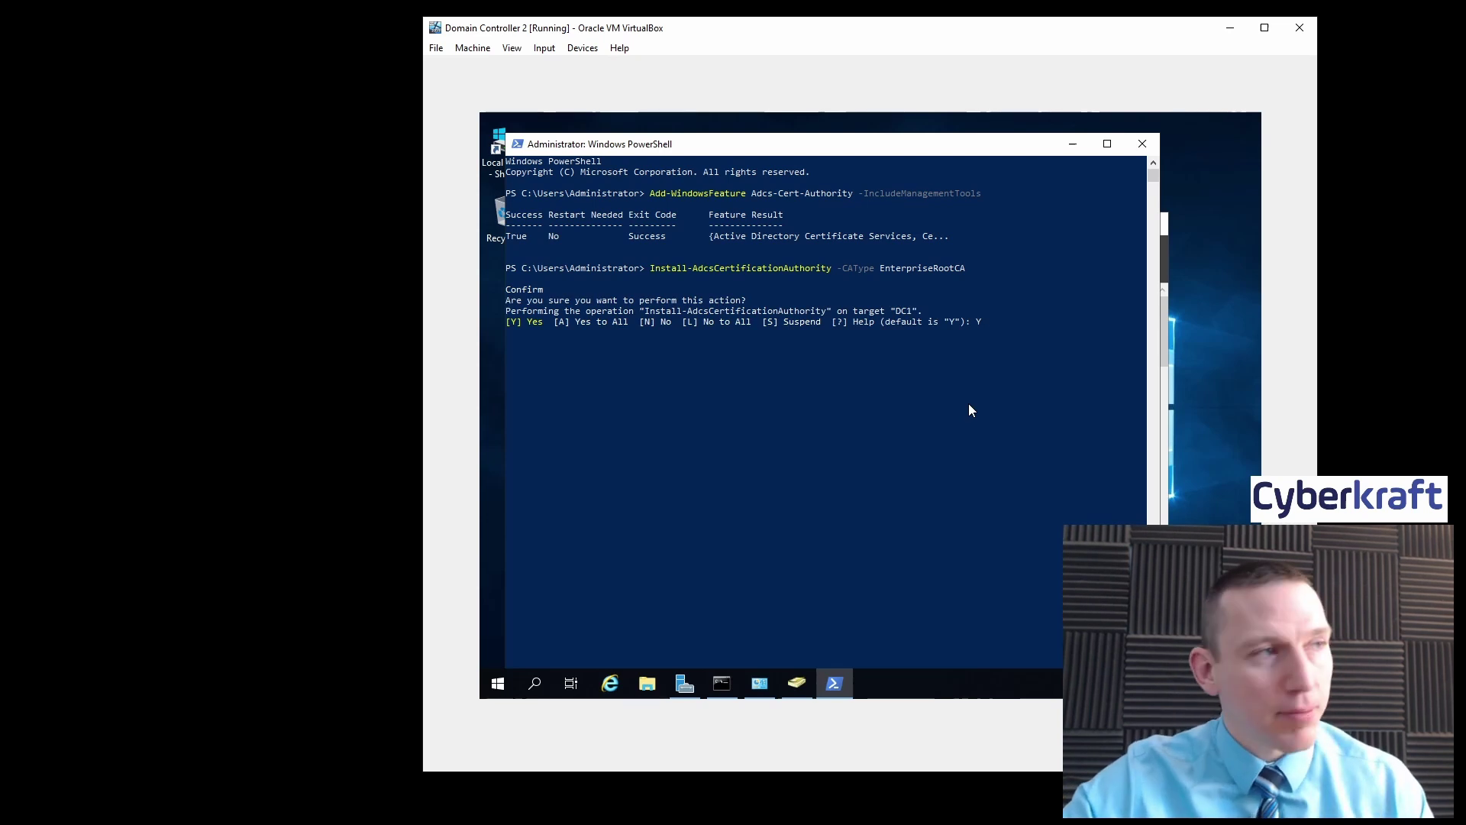
{"action": "key", "text": "Return"}
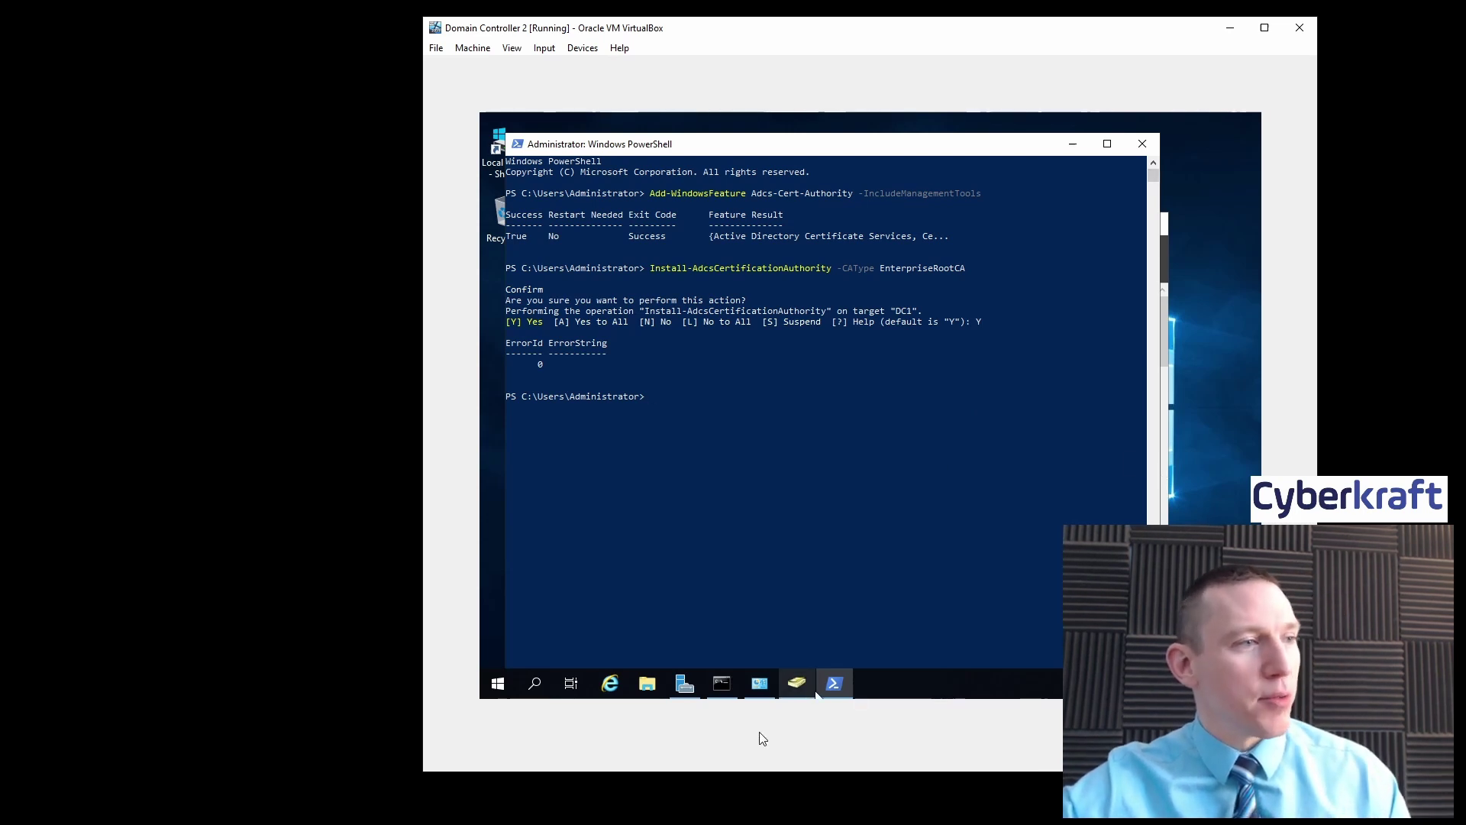
Step: Minimize PowerShell, open the Certification Authority console from Server Manager and expand the Cyberkraft-DC1-CA node
{"action": "mouse_move", "coordinate": [758, 680]}
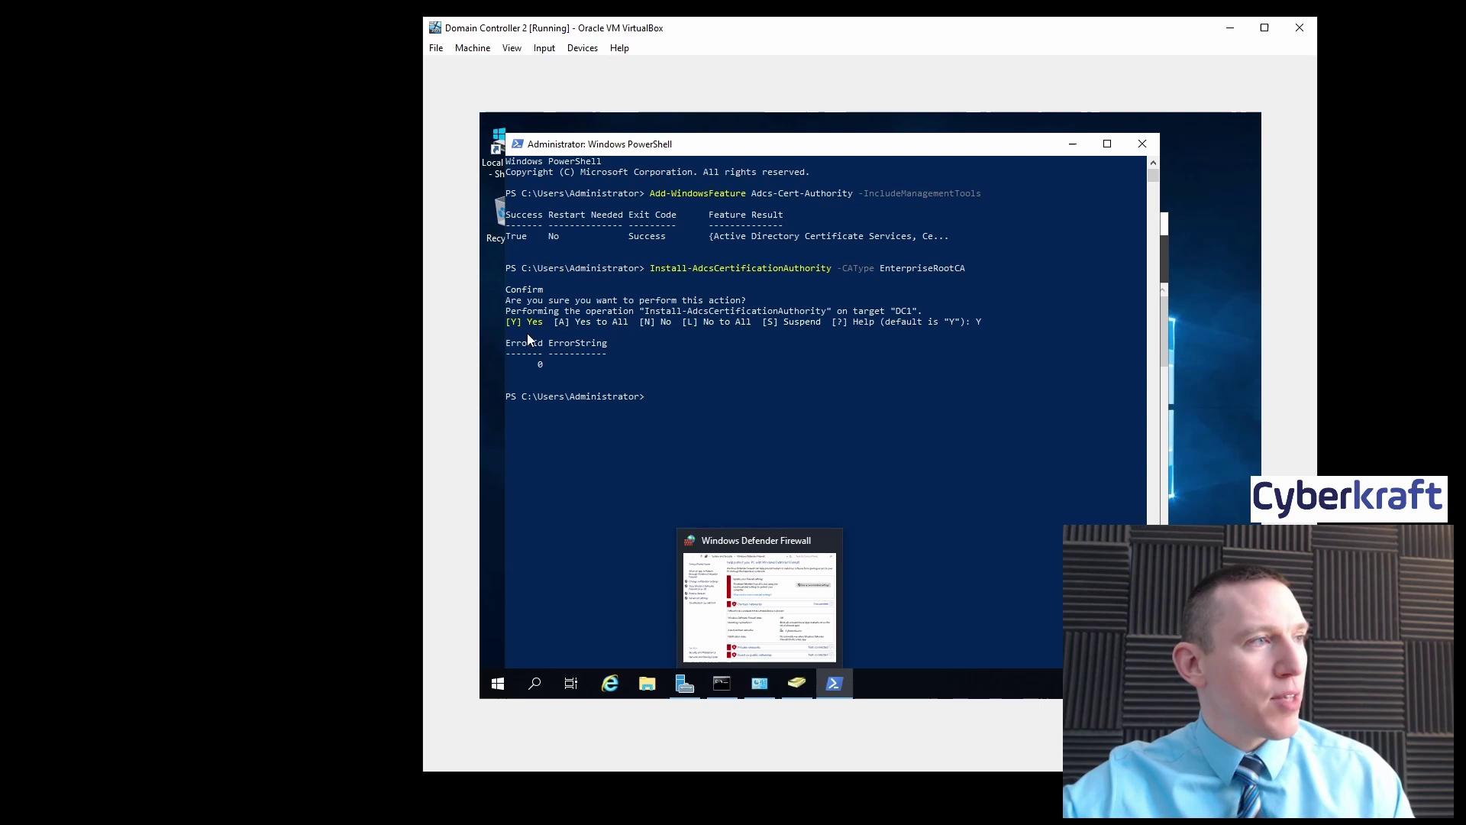
{"action": "left_click", "coordinate": [681, 684]}
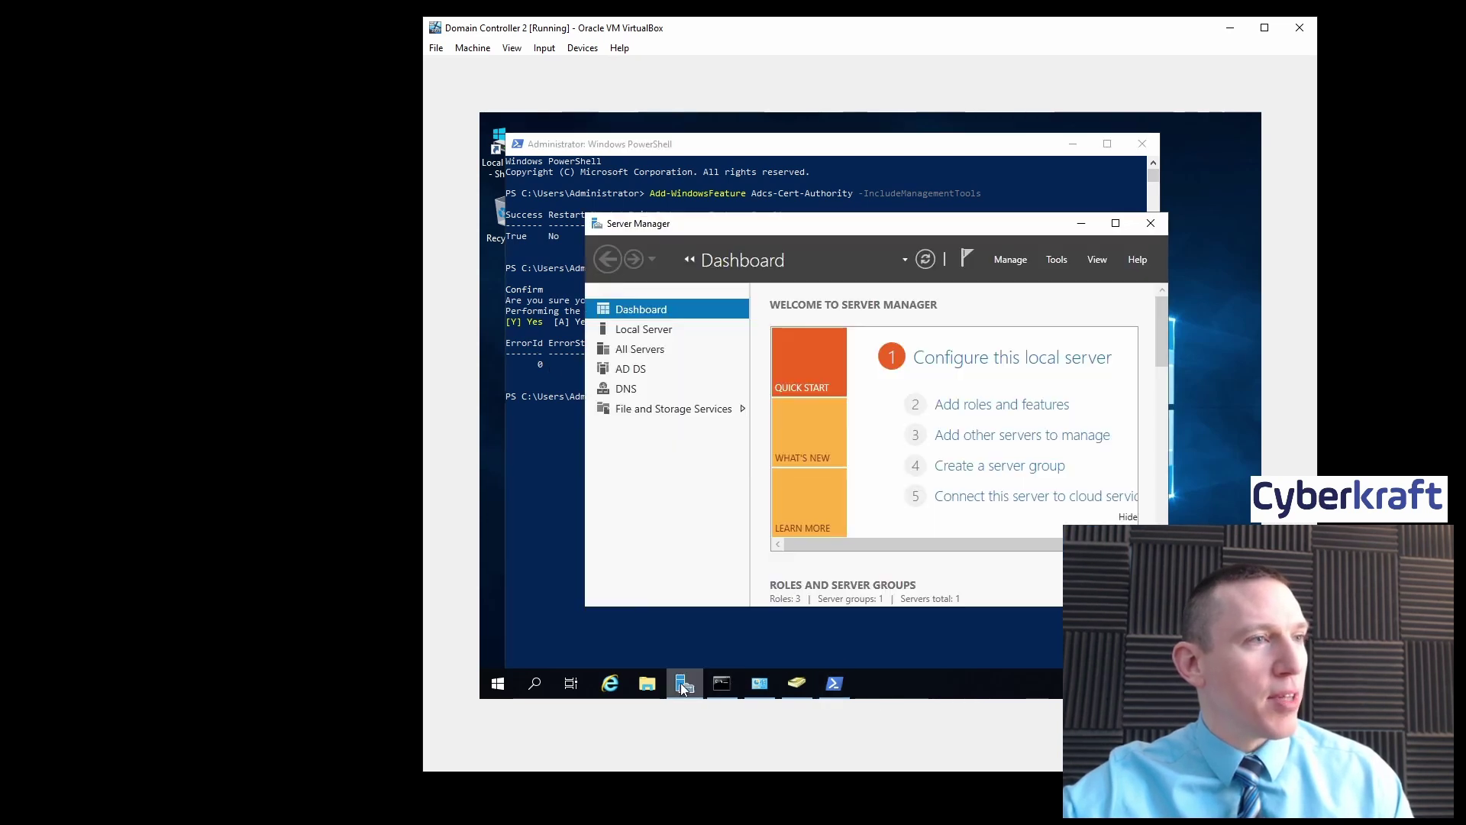
{"action": "left_click", "coordinate": [1070, 145]}
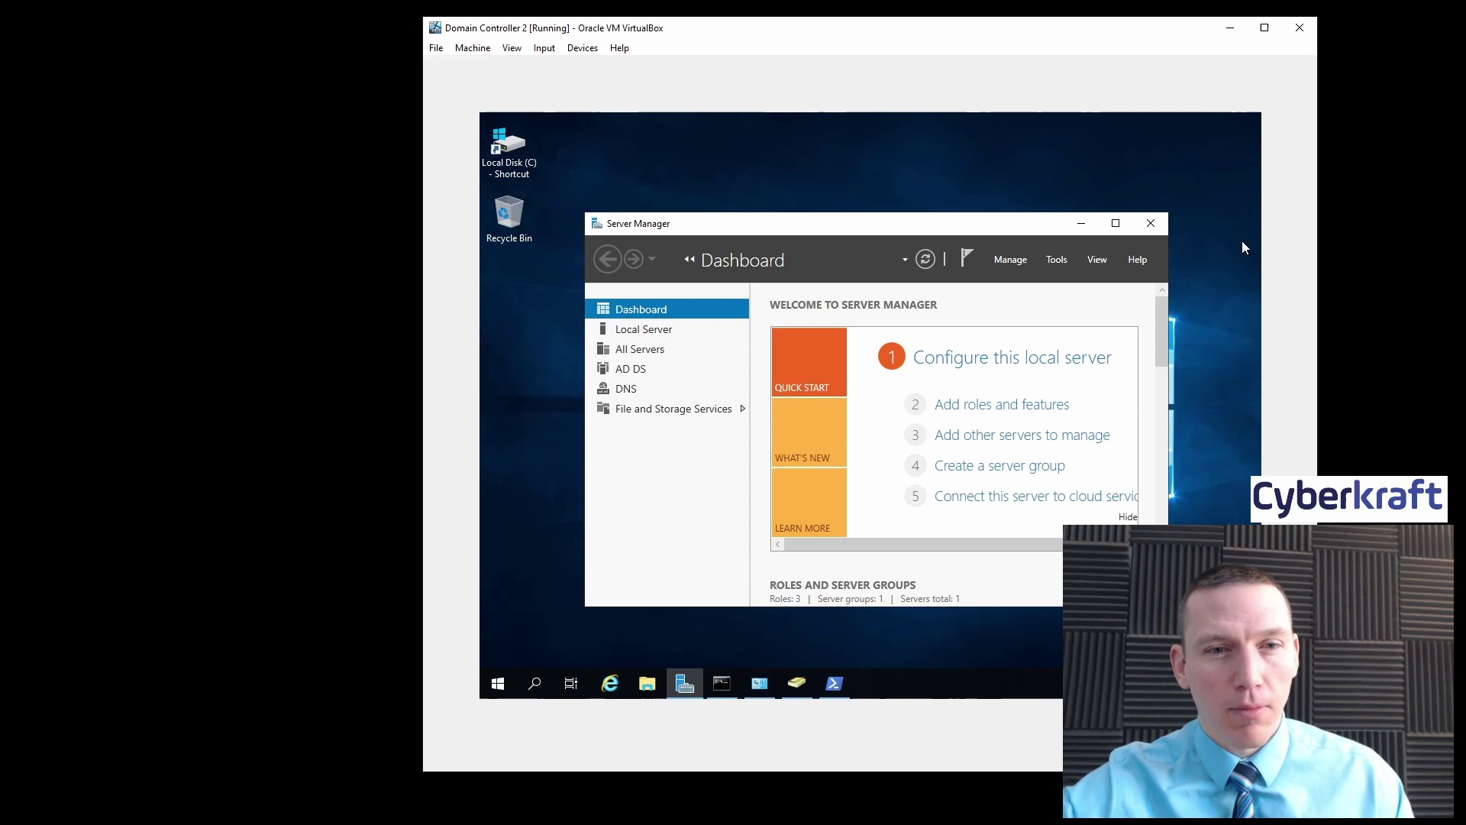
{"action": "left_click", "coordinate": [1057, 262]}
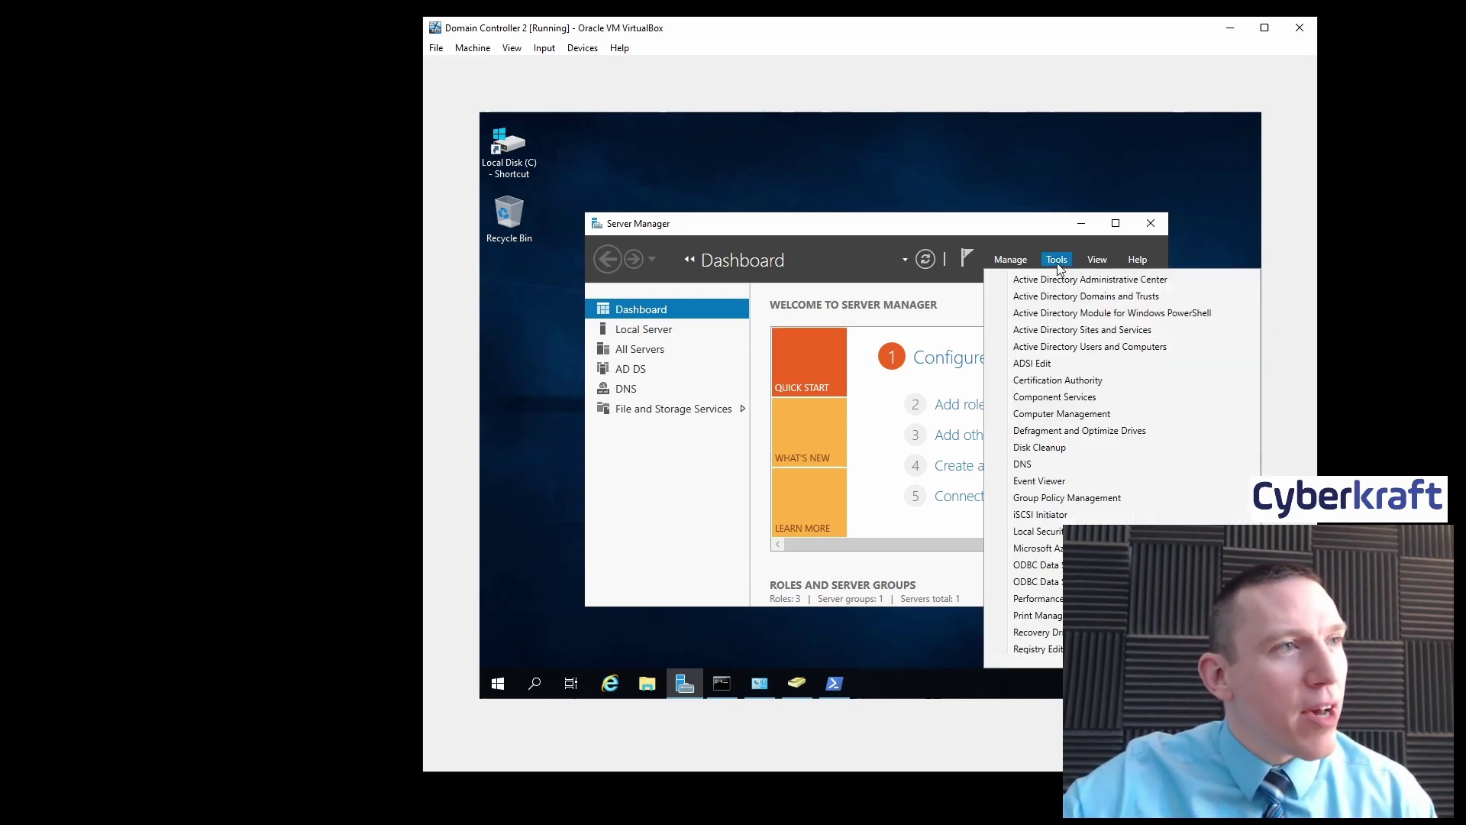
{"action": "left_click", "coordinate": [1096, 387]}
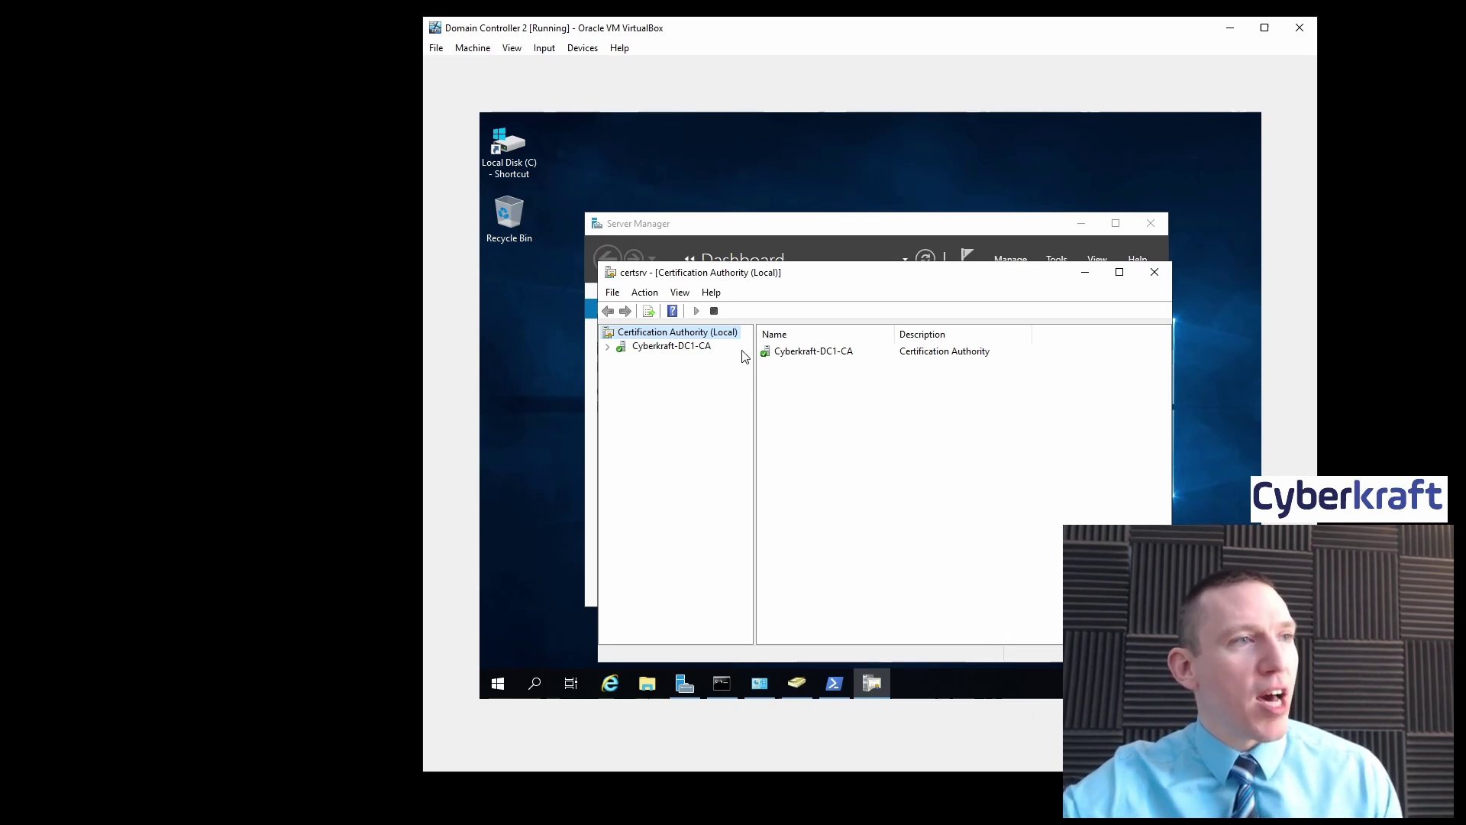
{"action": "left_click", "coordinate": [655, 346]}
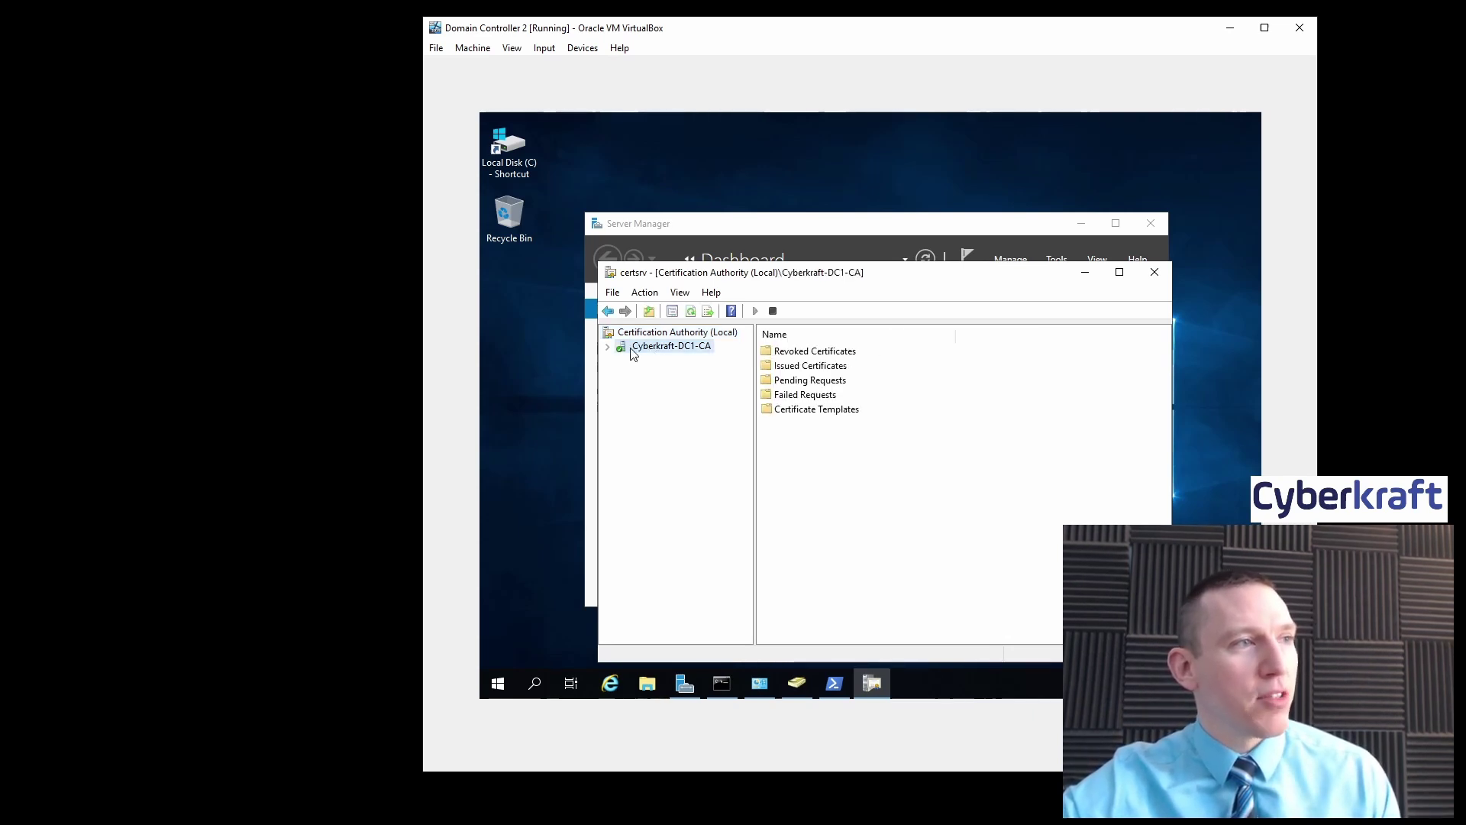
{"action": "left_click", "coordinate": [610, 348]}
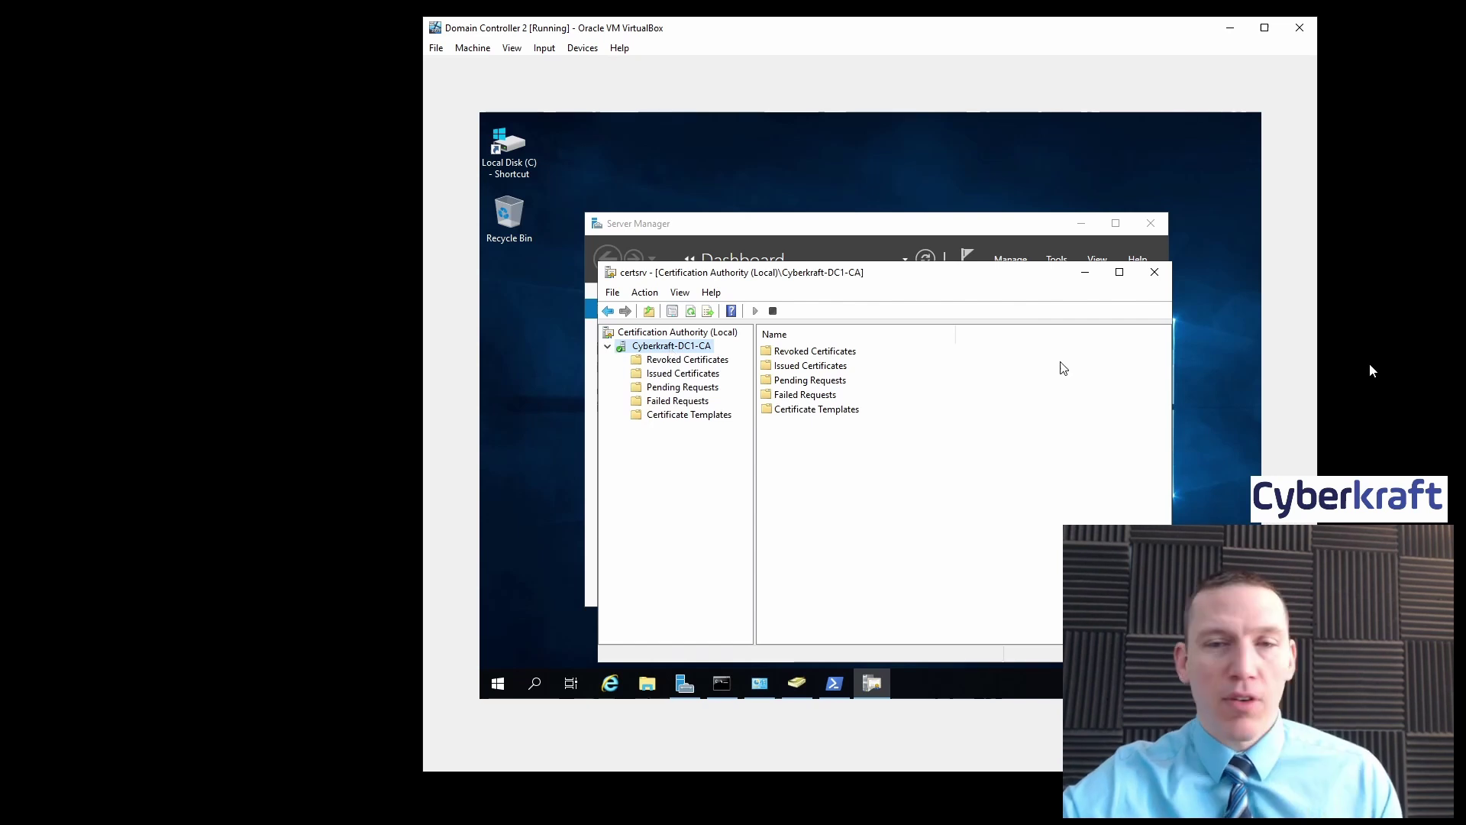
{"action": "left_click_drag", "start_coordinate": [845, 276], "coordinate": [838, 211]}
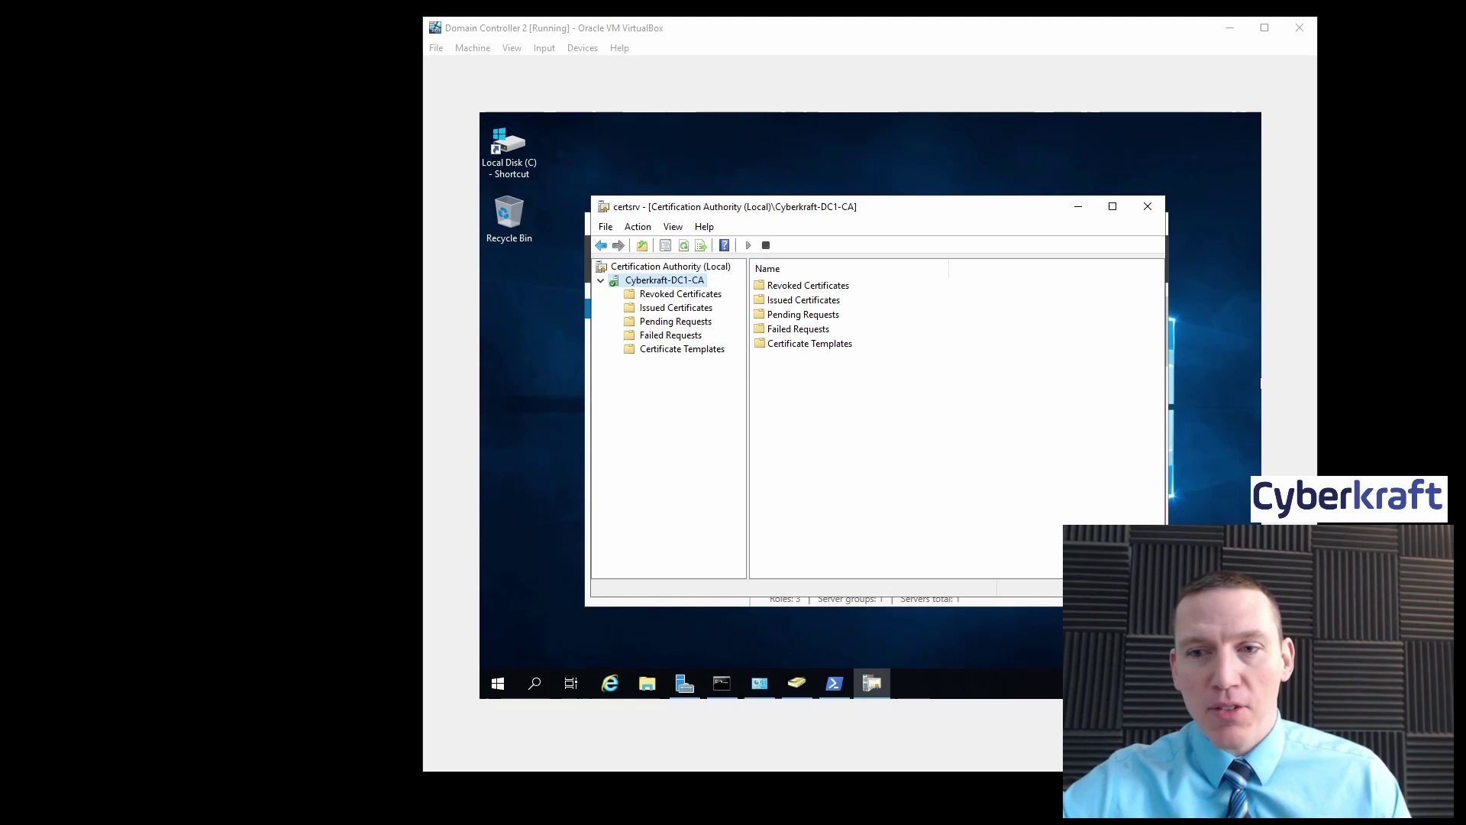
Step: Examine the CA's certificate templates and view the properties of the Web Server template
{"action": "left_click", "coordinate": [698, 351]}
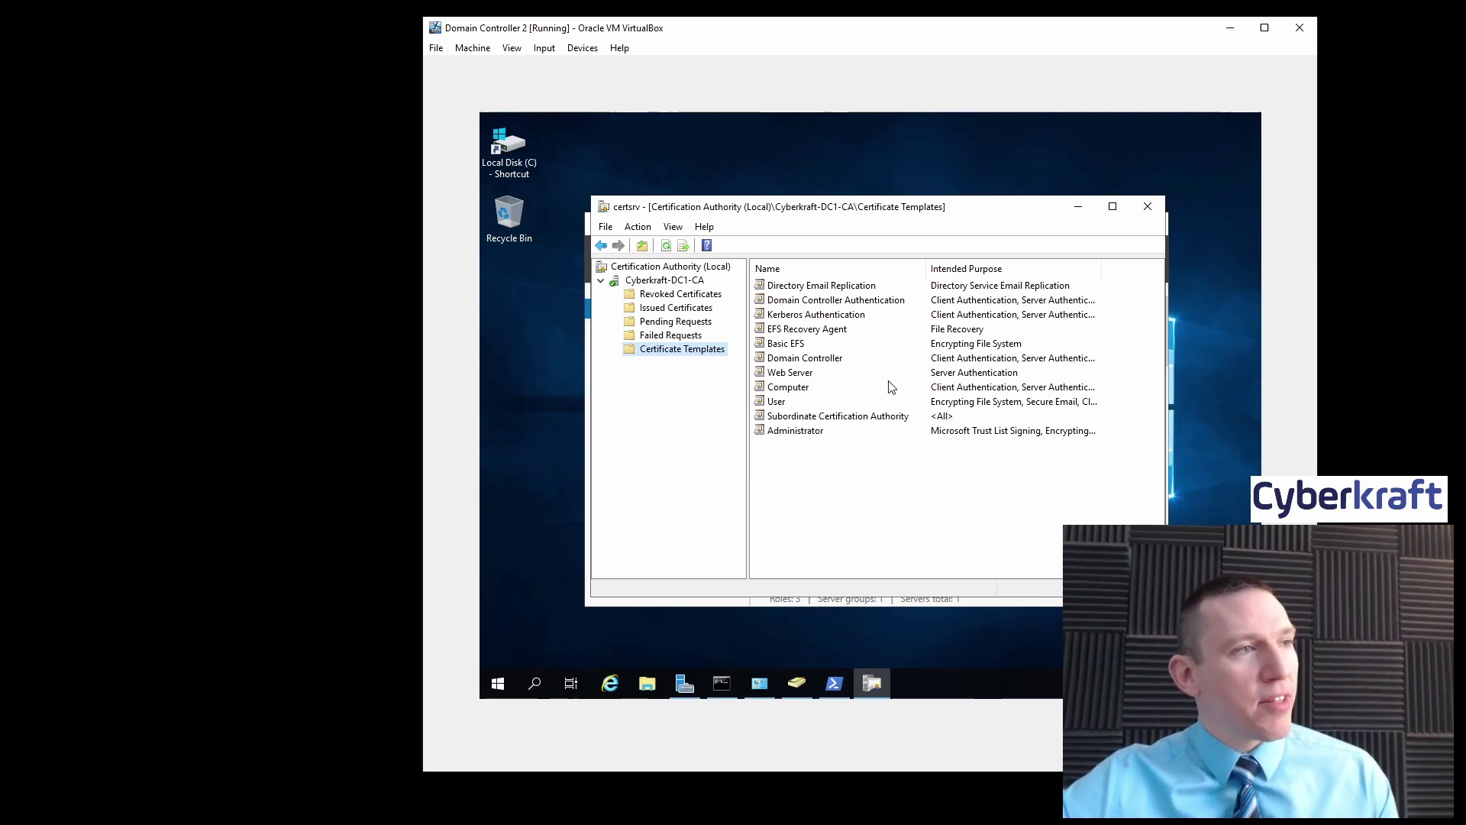
{"action": "left_click", "coordinate": [801, 374]}
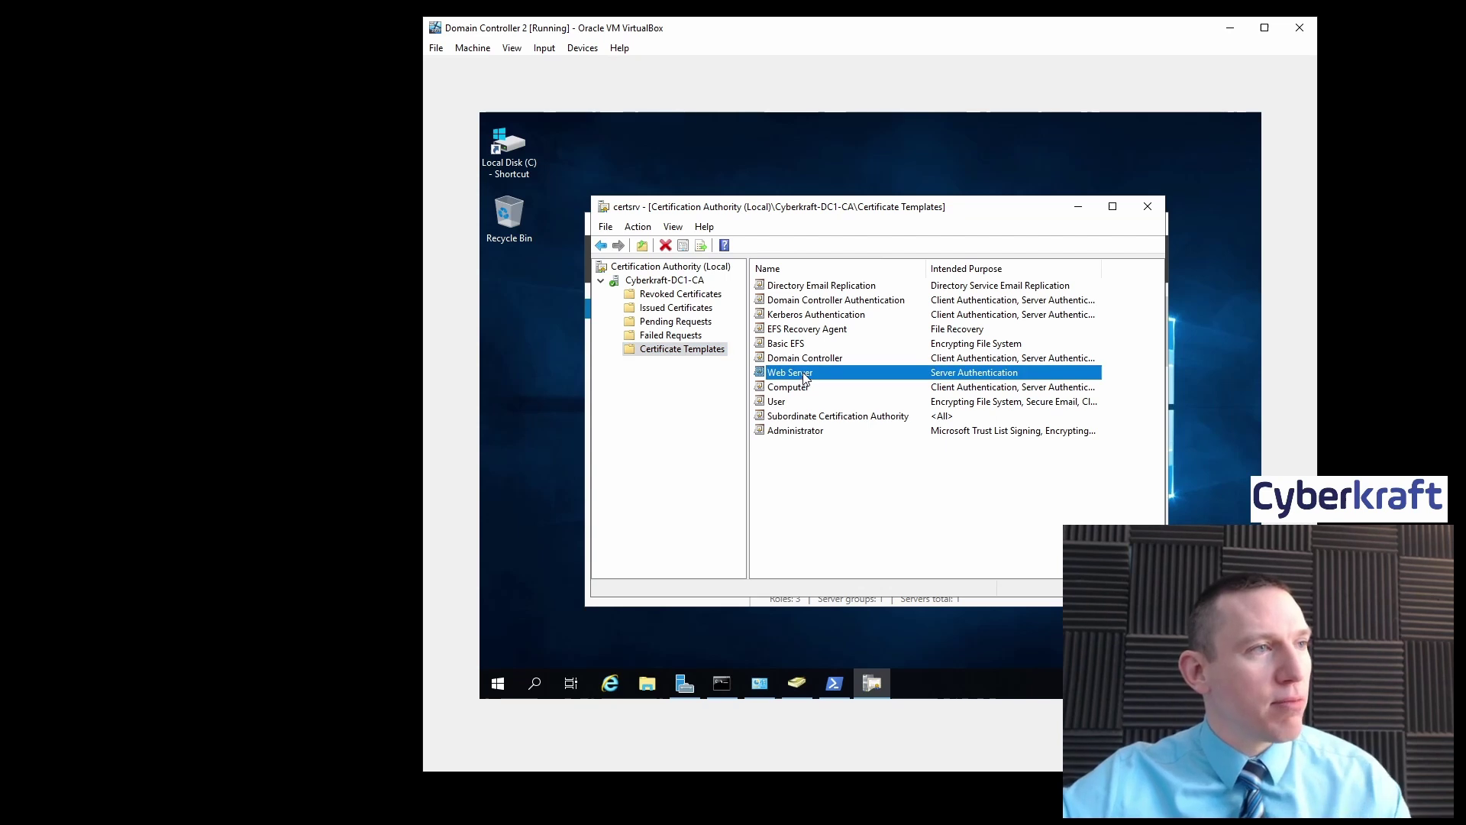
{"action": "double_click", "coordinate": [801, 372]}
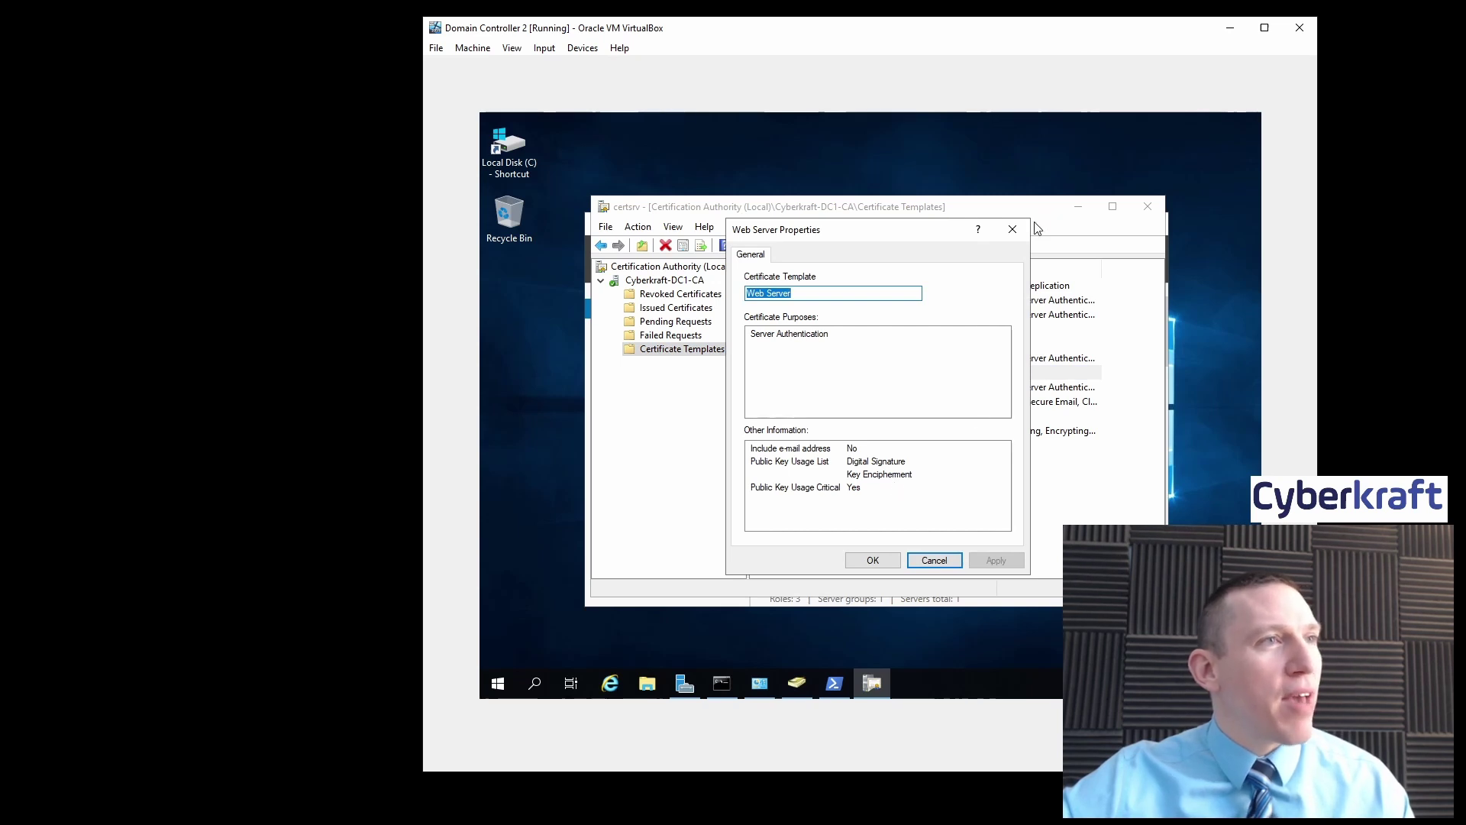
{"action": "left_click", "coordinate": [1012, 230]}
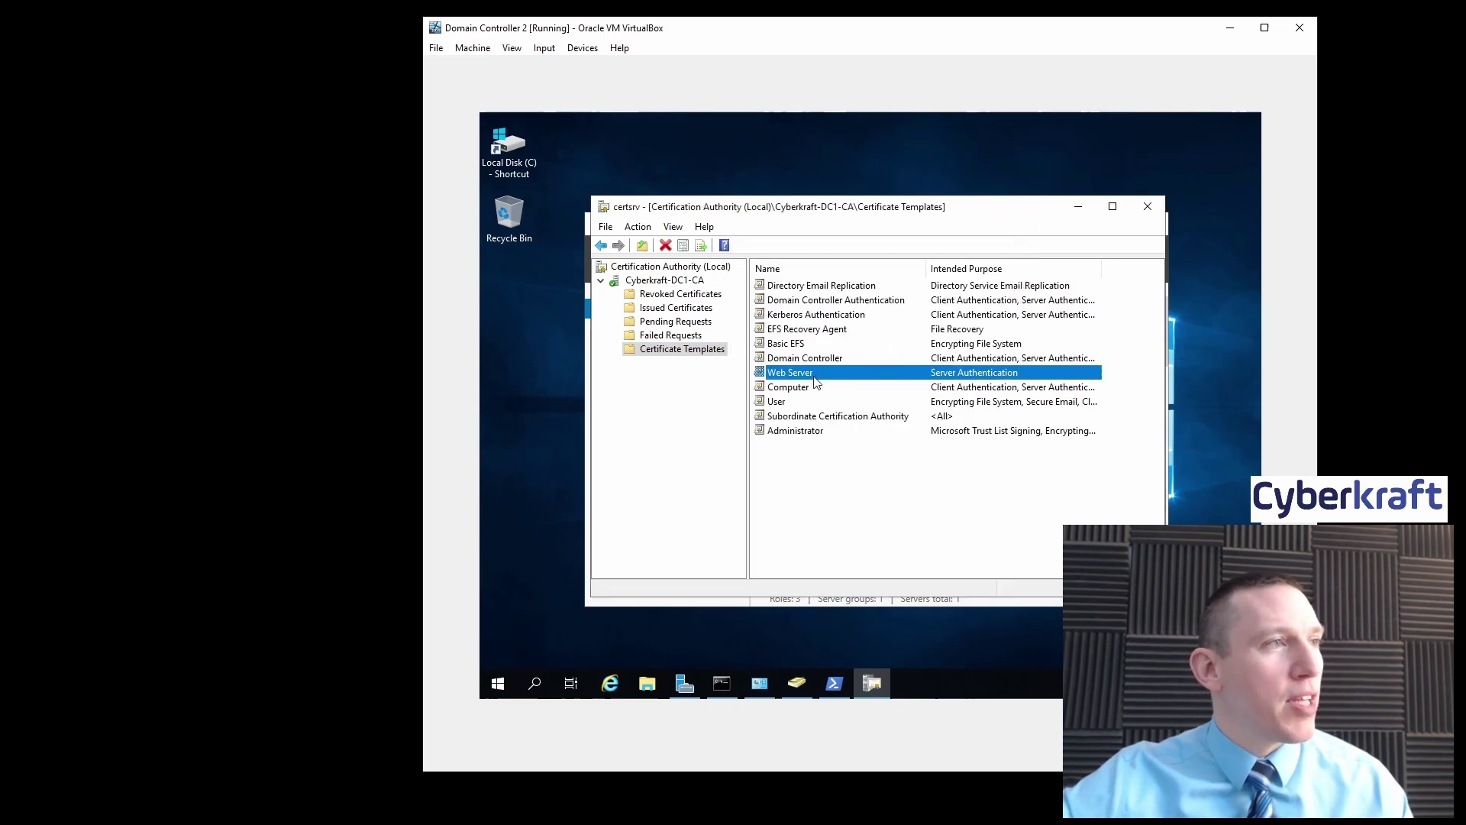
{"action": "left_click", "coordinate": [638, 227]}
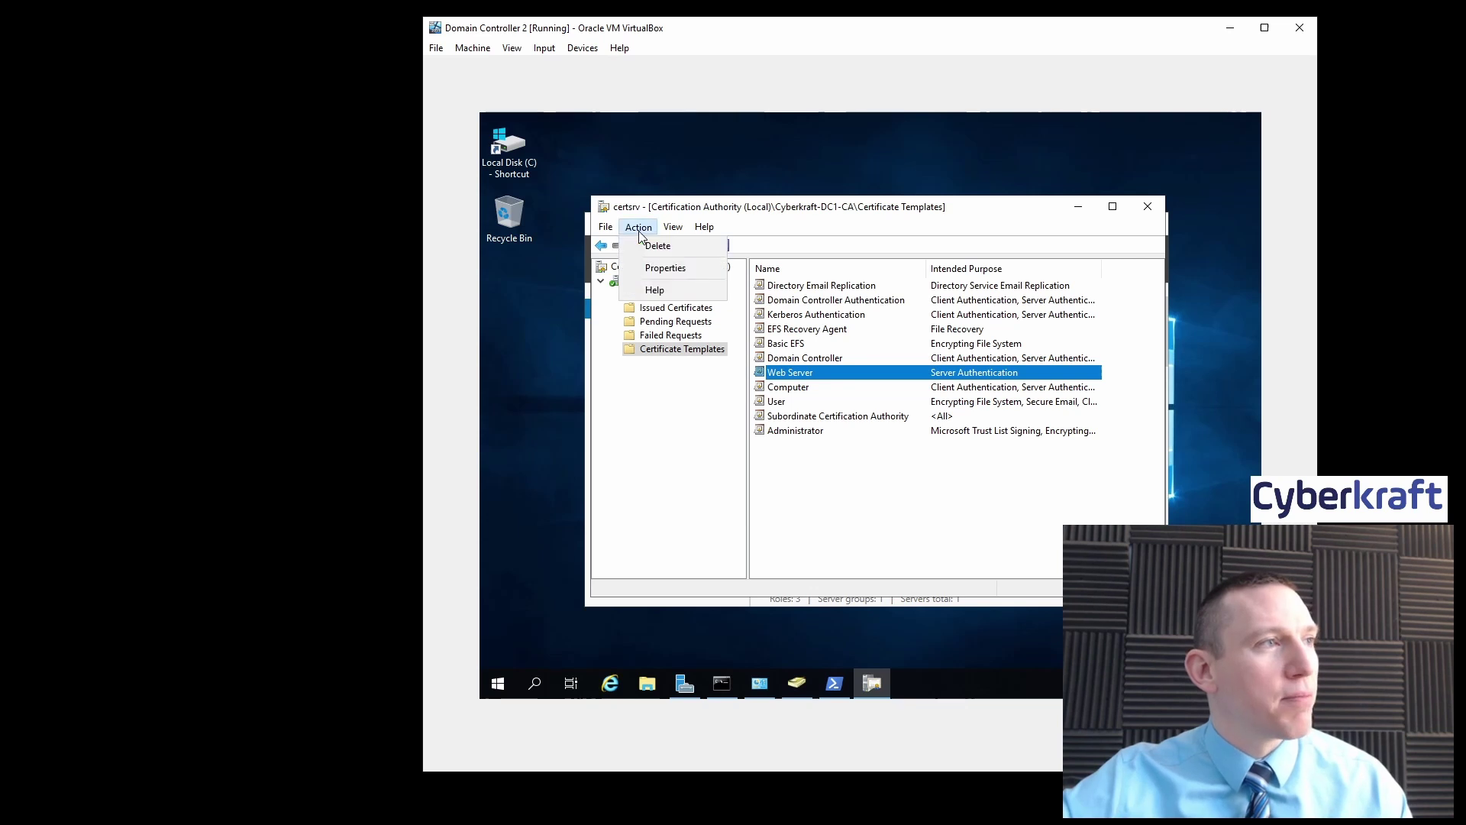
{"action": "left_click", "coordinate": [656, 268]}
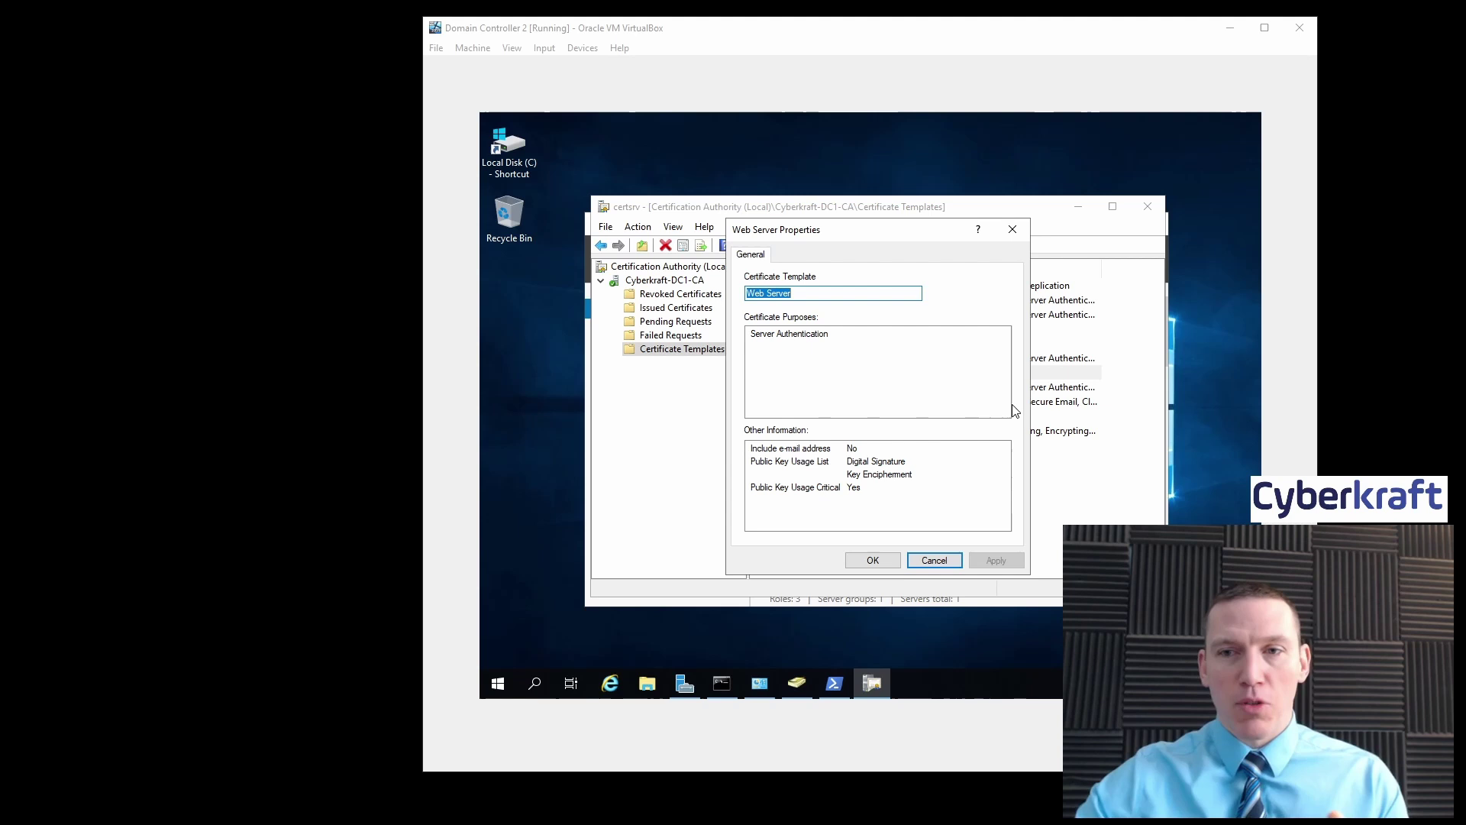
Step: Switch back to Server Manager and look through its list of administrative tools
{"action": "left_click", "coordinate": [683, 689]}
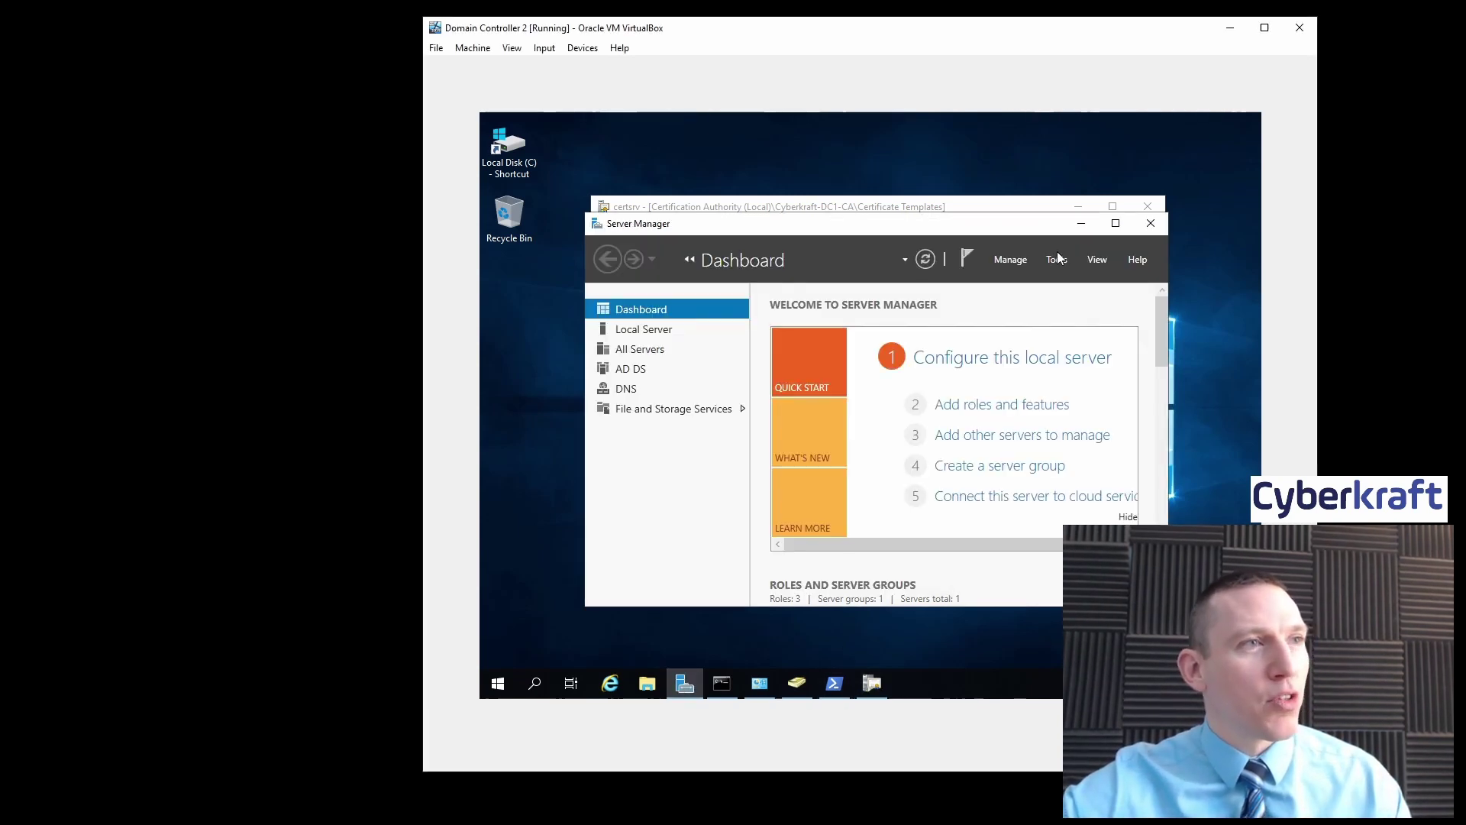
{"action": "left_click", "coordinate": [1057, 260]}
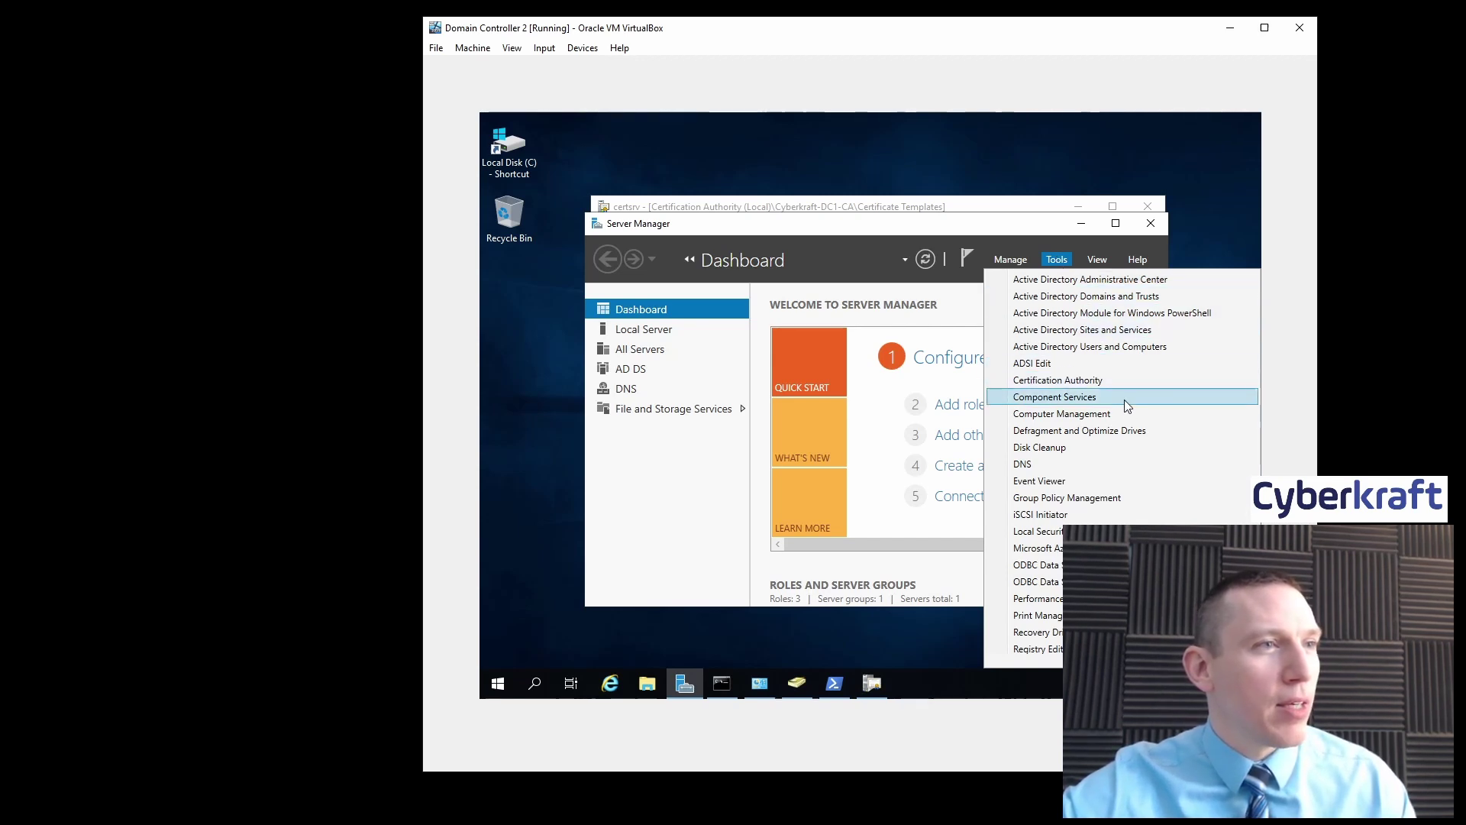
{"action": "scroll", "coordinate": [1125, 535], "scroll_direction": "down", "scroll_amount": 3}
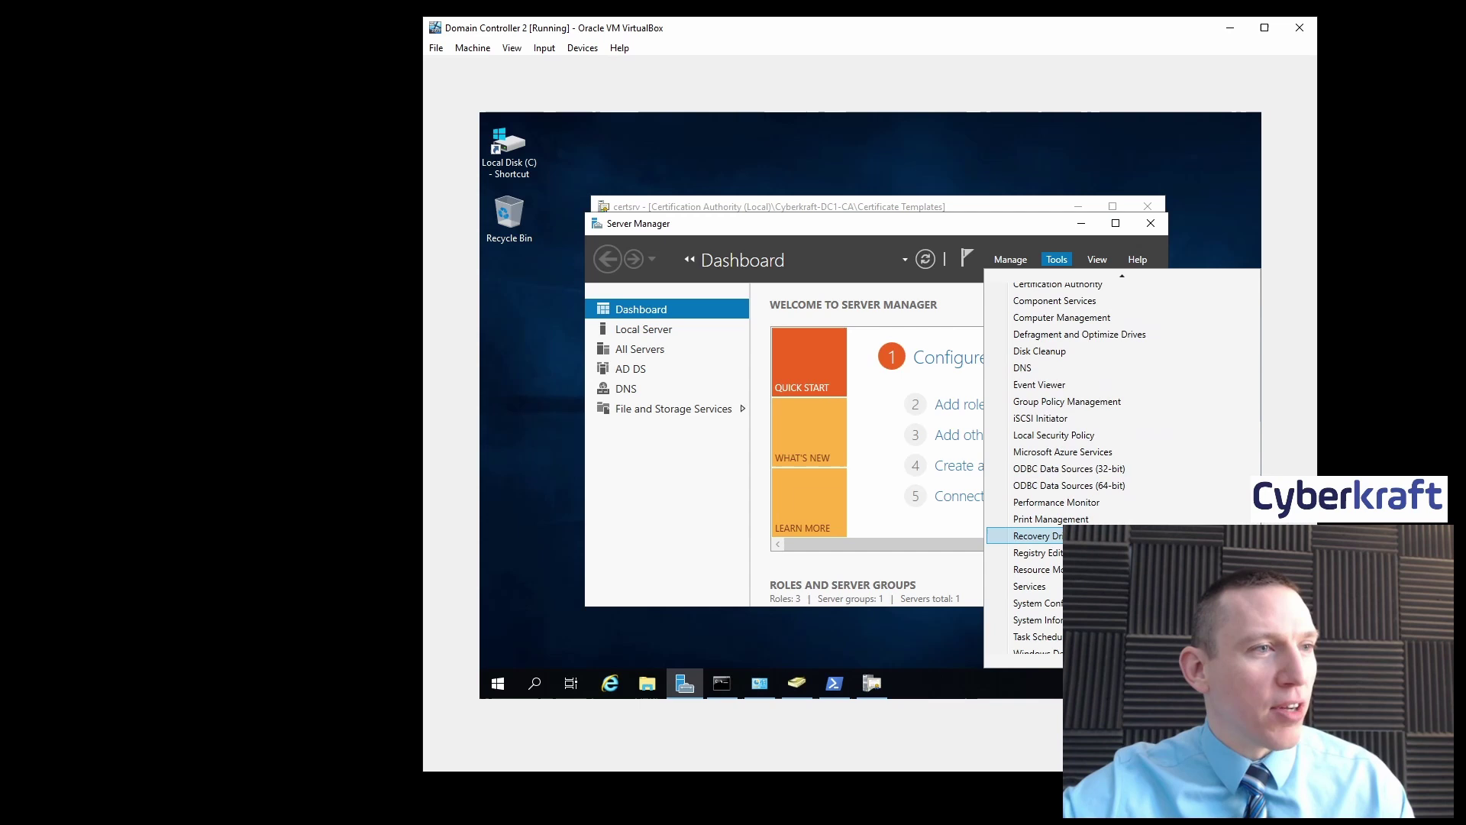
{"action": "scroll", "coordinate": [1125, 543], "scroll_direction": "up", "scroll_amount": 3}
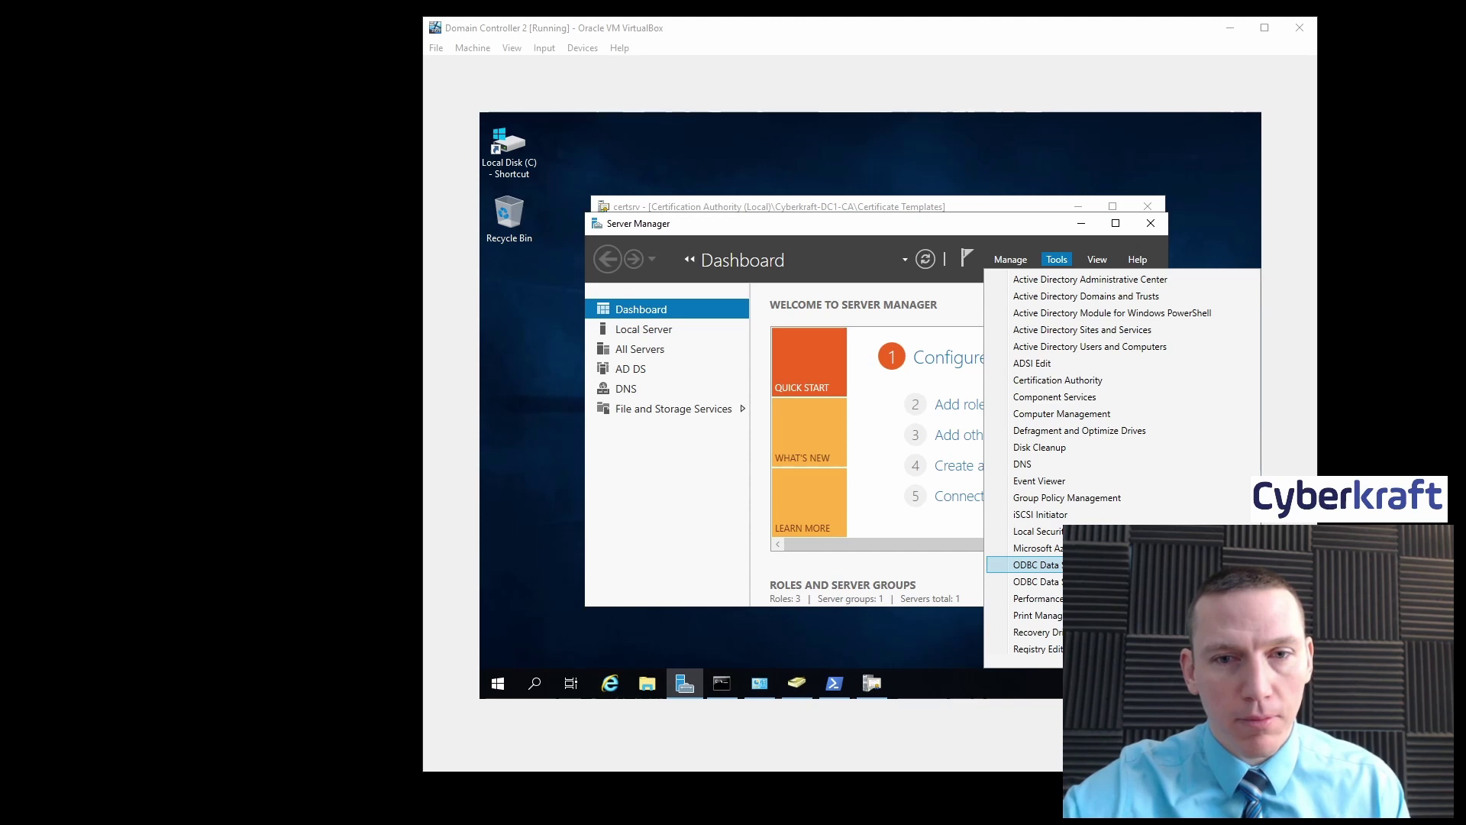
{"action": "left_click", "coordinate": [861, 230]}
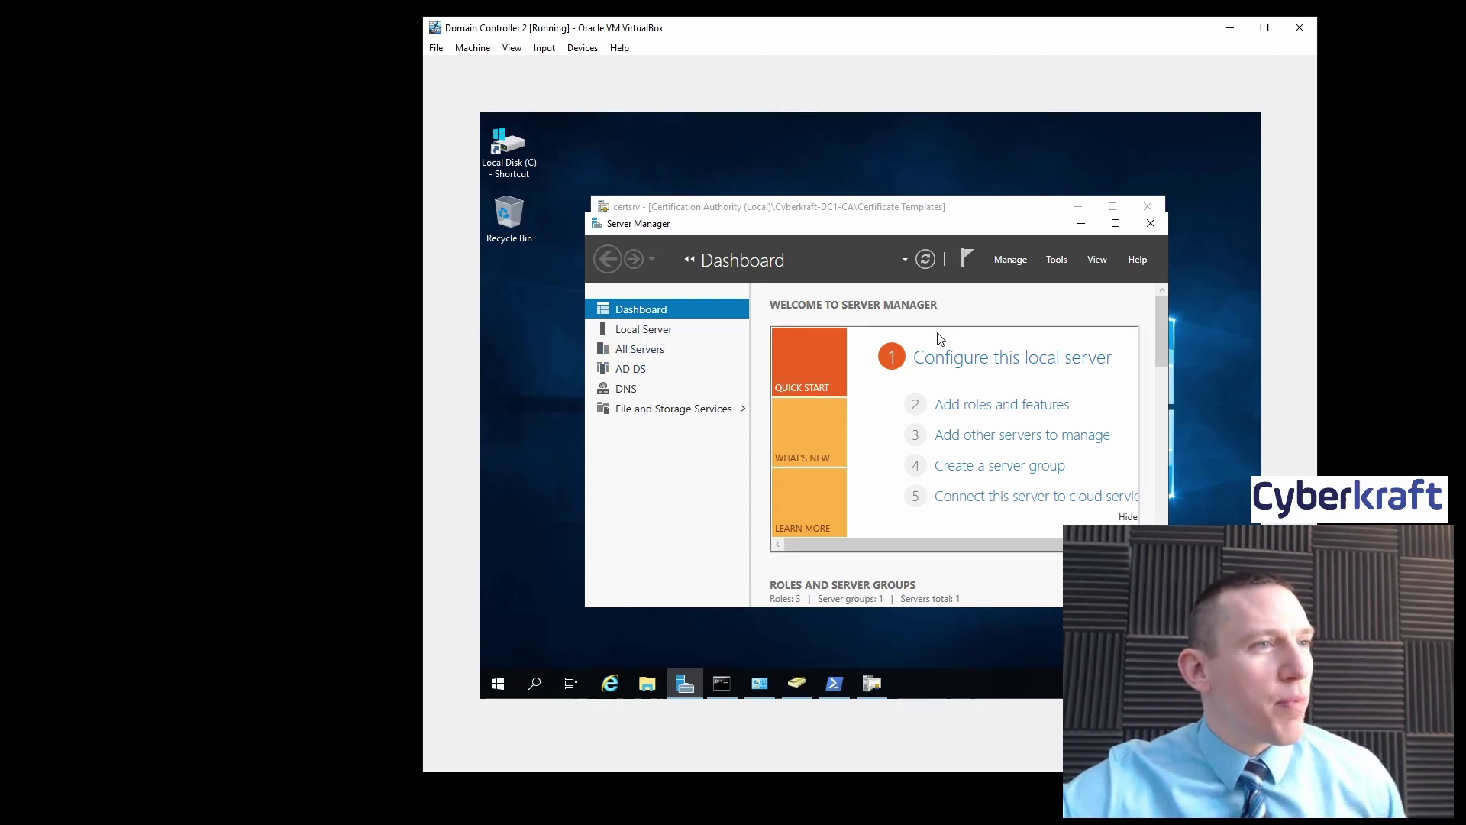
Step: Start the Add Roles and Features Wizard and continue to the installation type selection
{"action": "left_click", "coordinate": [984, 413]}
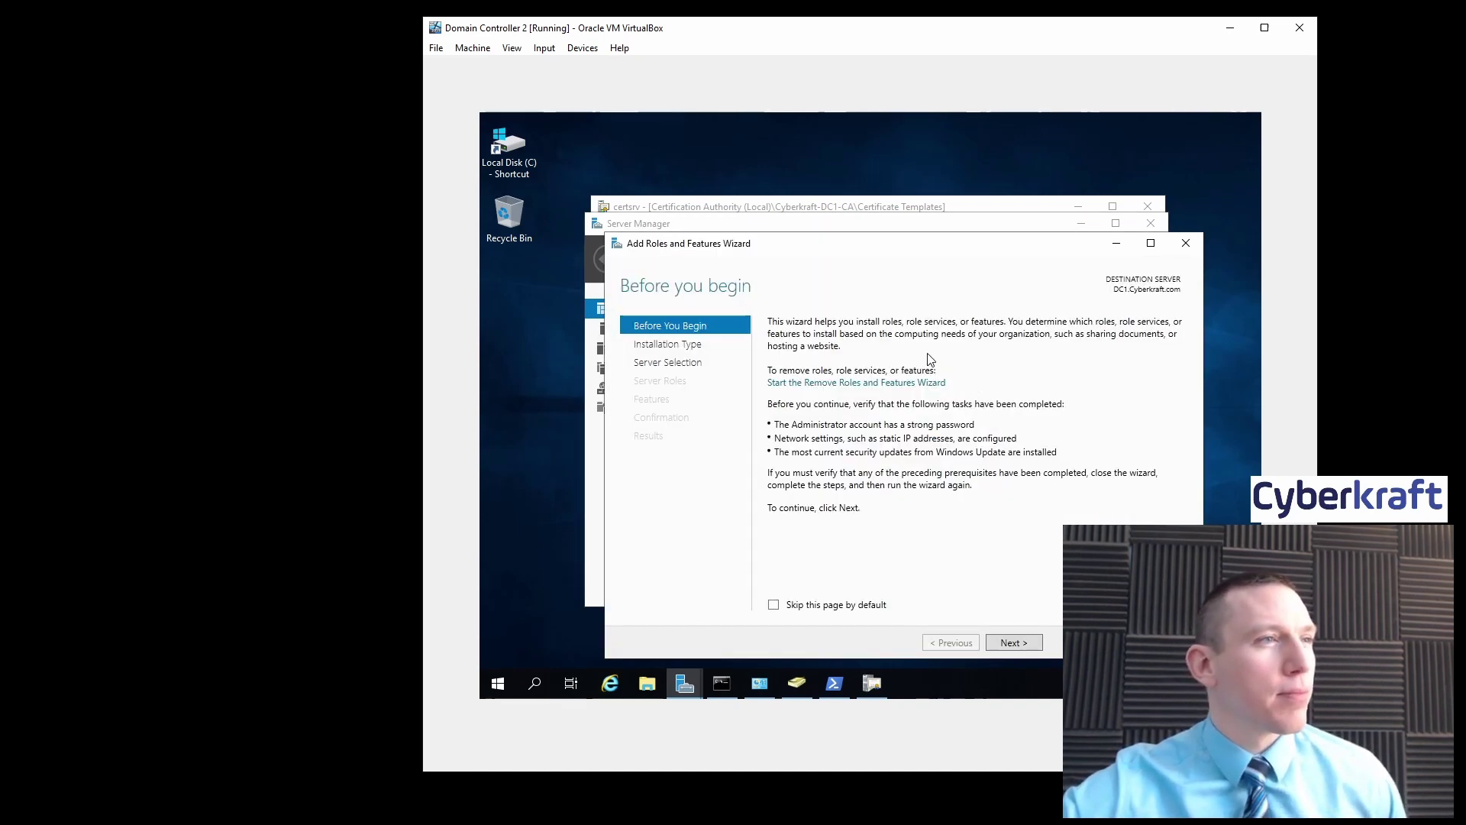
{"action": "left_click_drag", "start_coordinate": [922, 245], "coordinate": [917, 206]}
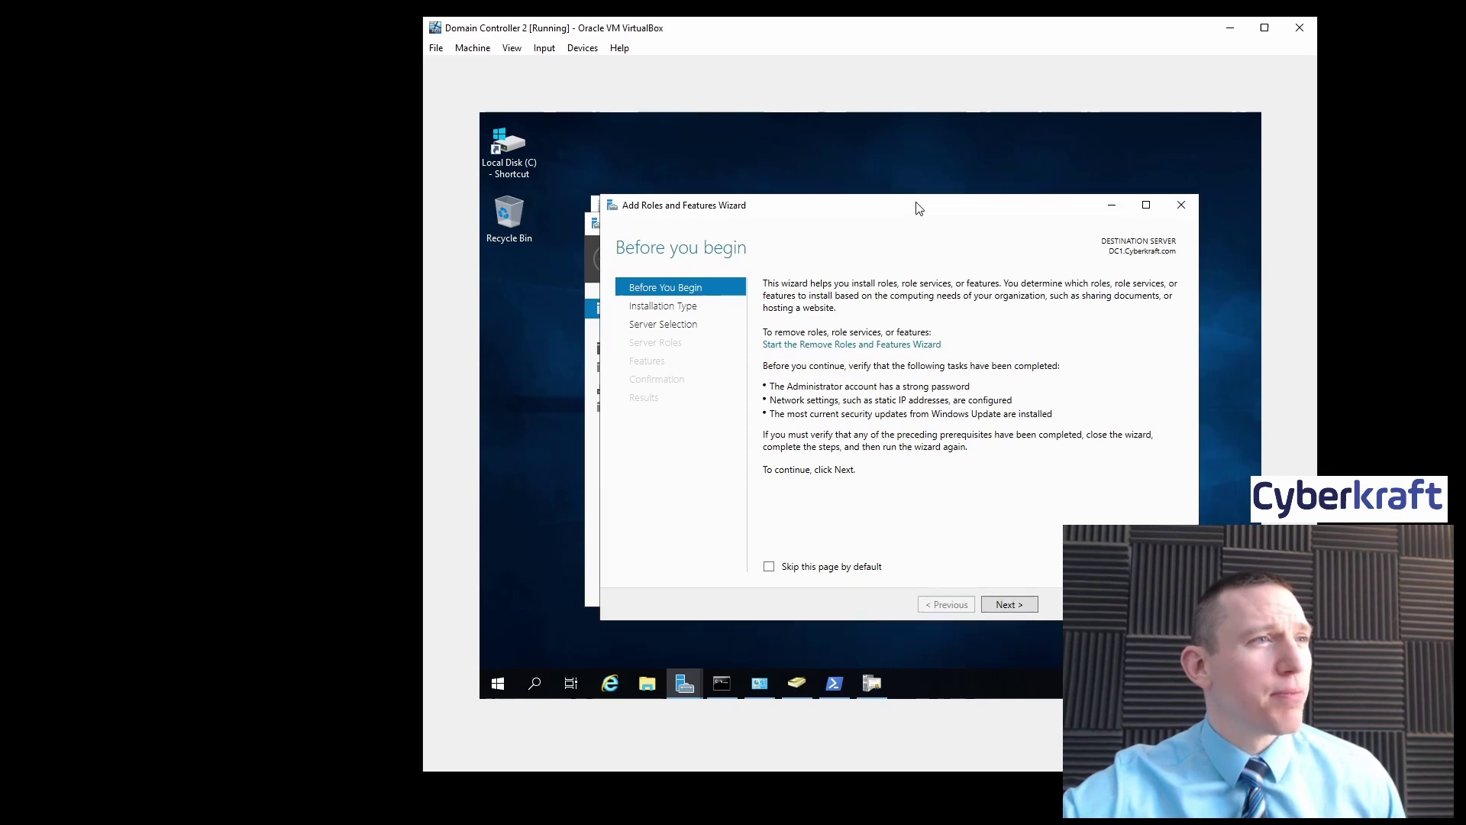
{"action": "left_click", "coordinate": [1011, 608]}
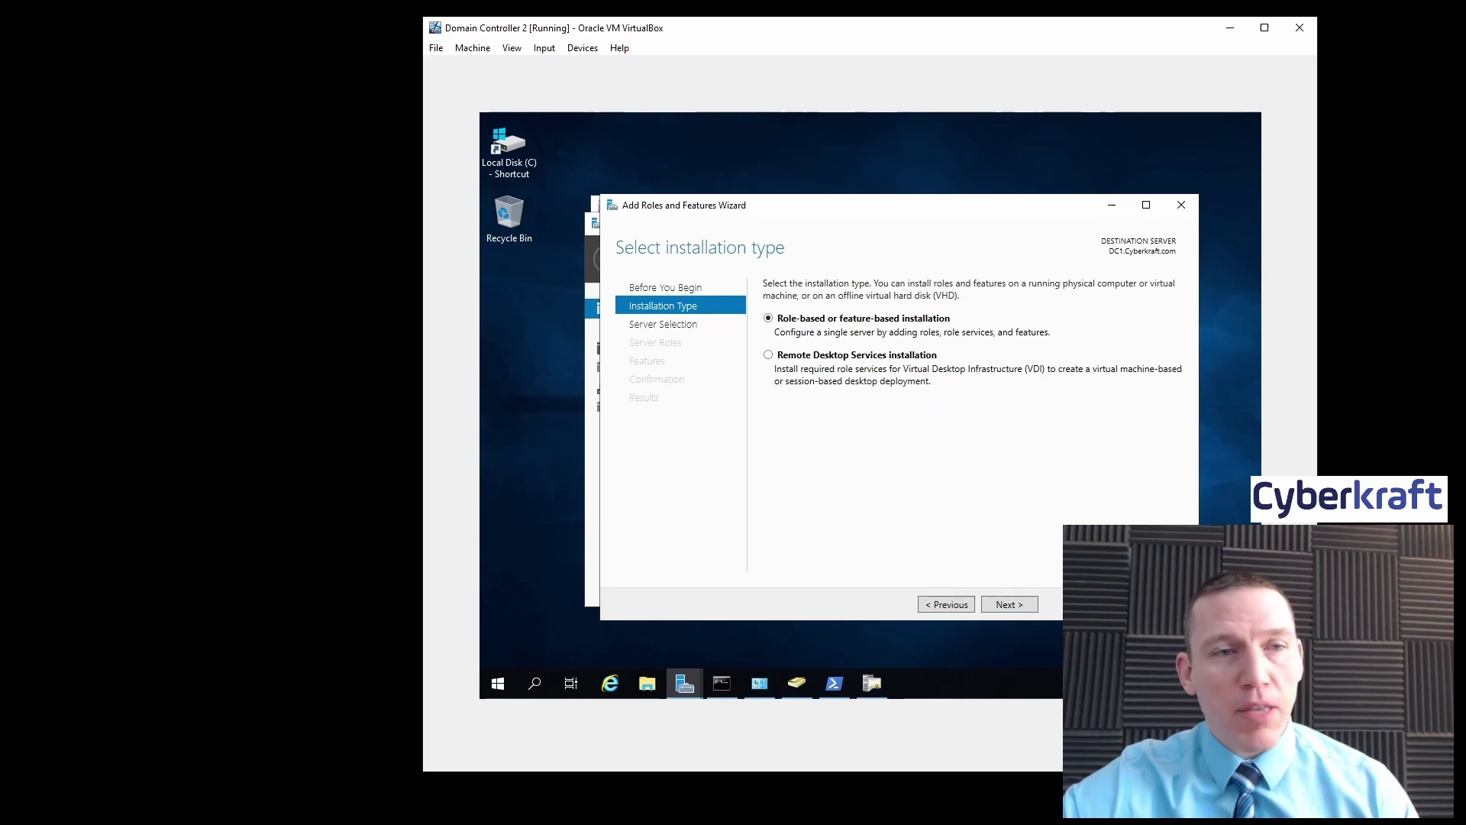
Step: Switch to the browser and read the Microsoft Learn instructions for installing IIS and ASP.NET modules using the UI
{"action": "key", "text": "alt+Tab"}
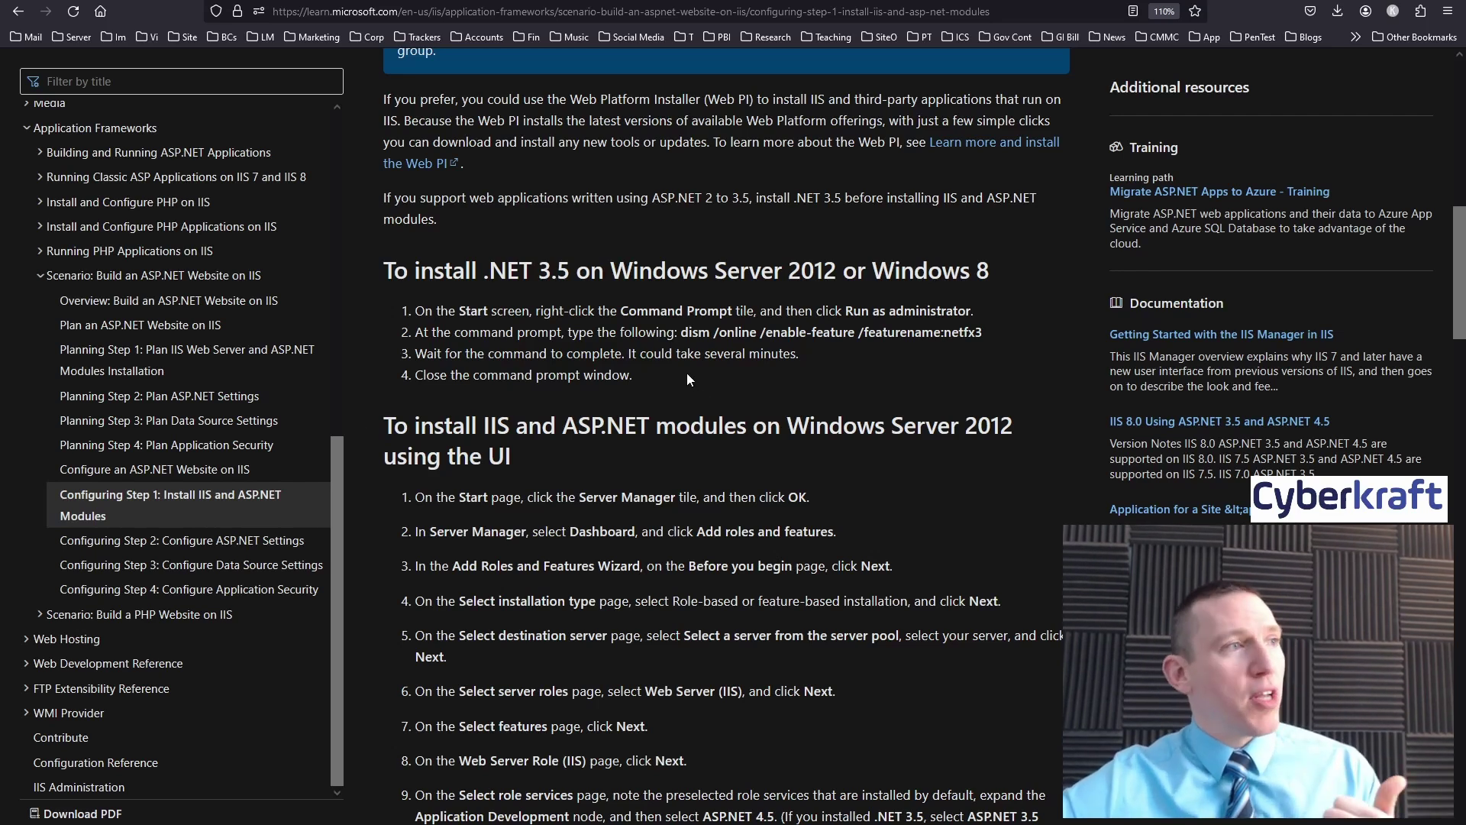
{"action": "scroll", "coordinate": [686, 373], "scroll_direction": "down", "scroll_amount": 2}
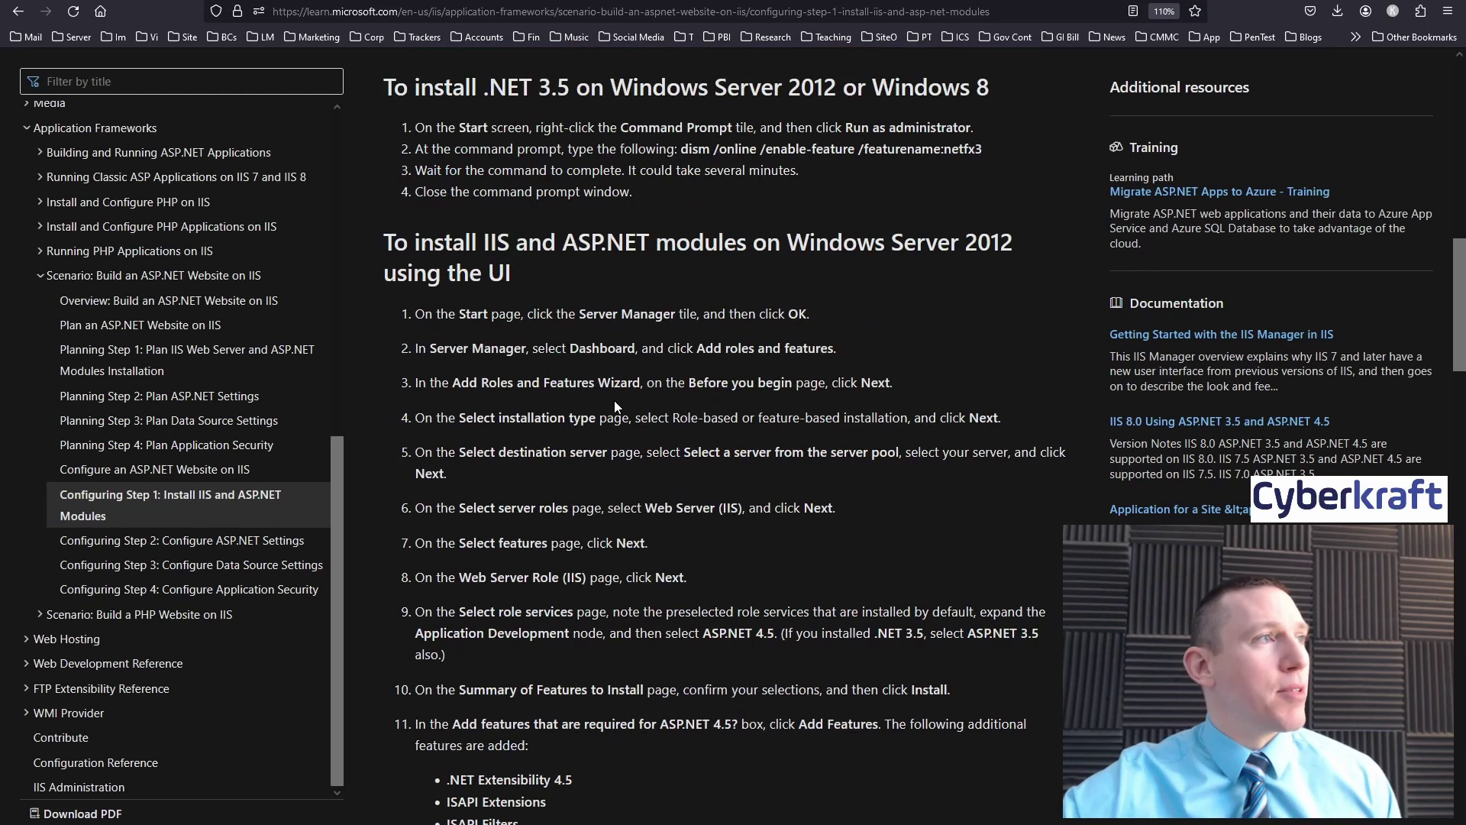
{"action": "scroll", "coordinate": [614, 400], "scroll_direction": "down", "scroll_amount": 1}
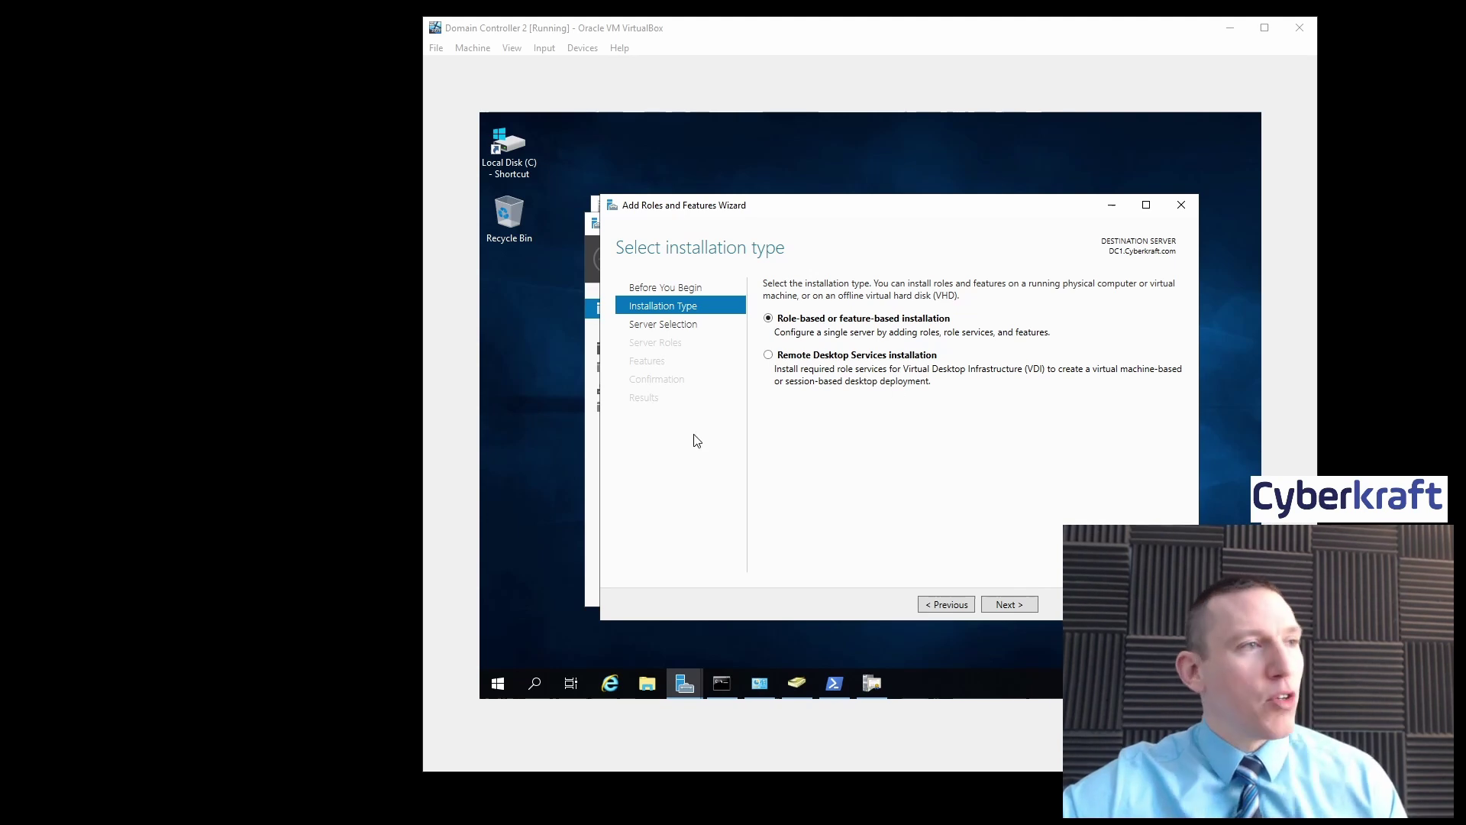
Step: Choose role-based installation on DC1.Cyberkraft.com and select the Web Server (IIS) role with its required management tools
{"action": "left_click", "coordinate": [1010, 605]}
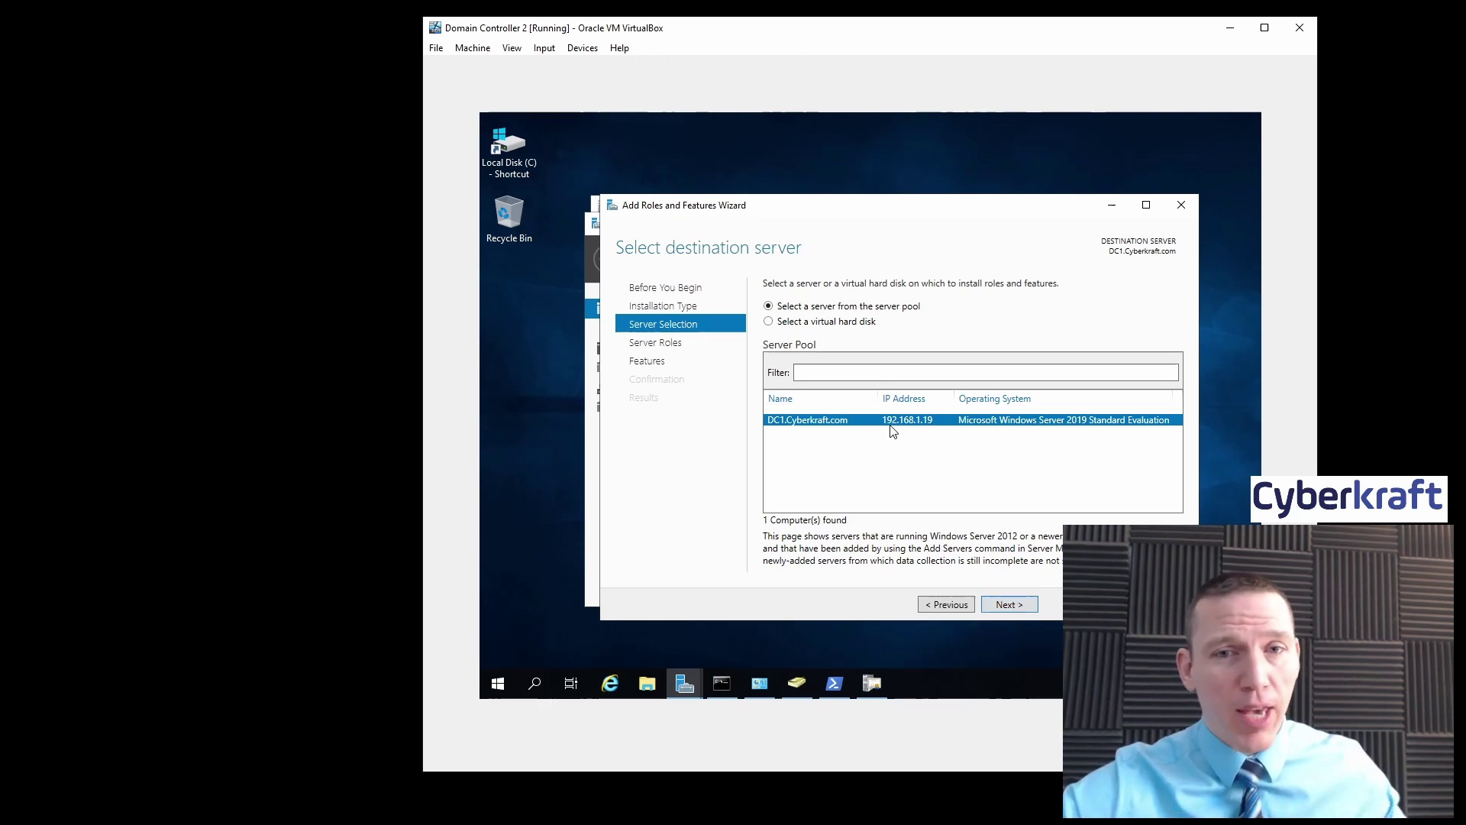
{"action": "left_click", "coordinate": [992, 603]}
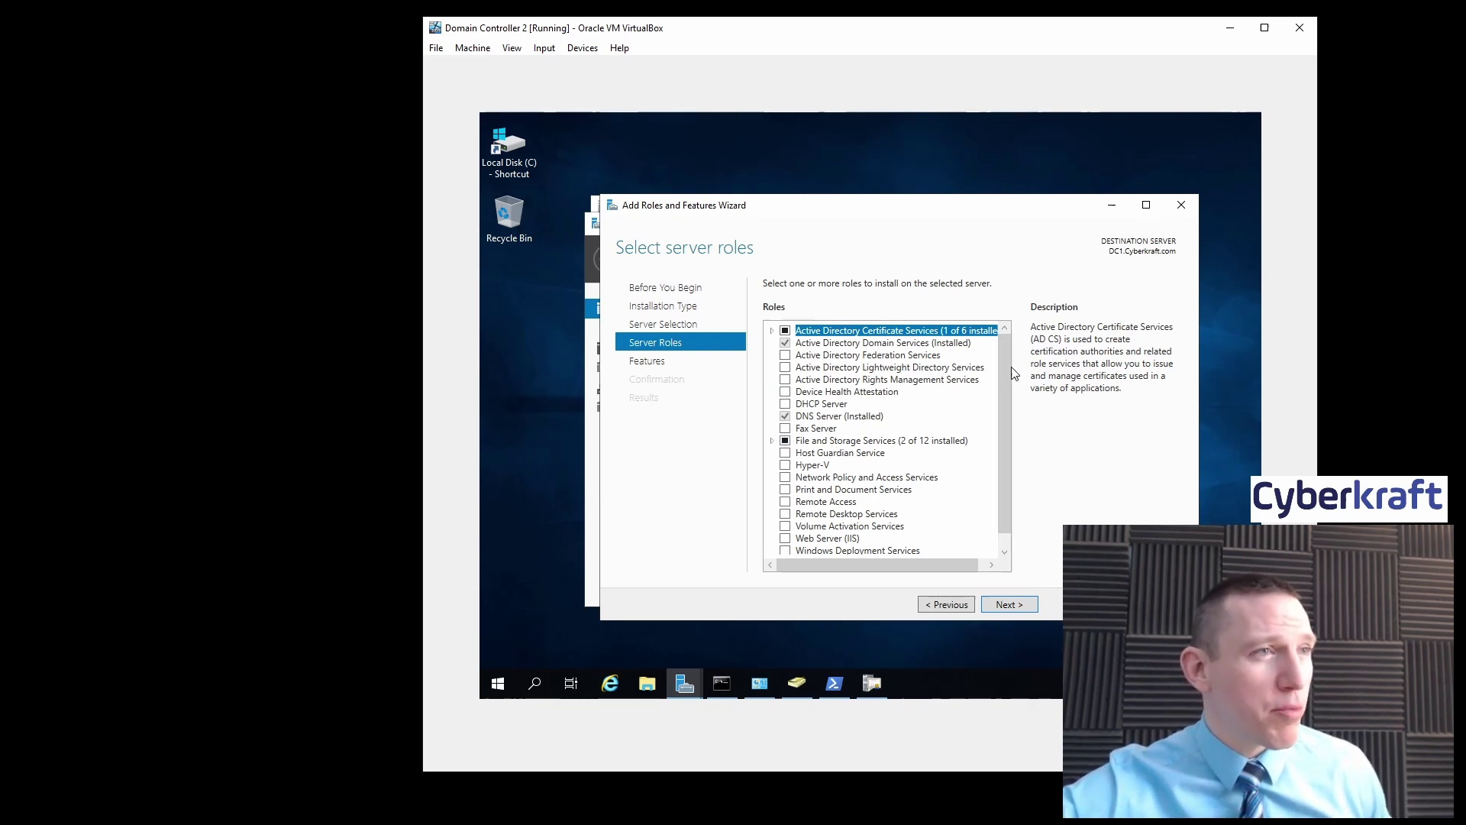
{"action": "scroll", "coordinate": [1001, 370], "scroll_direction": "down", "scroll_amount": 1}
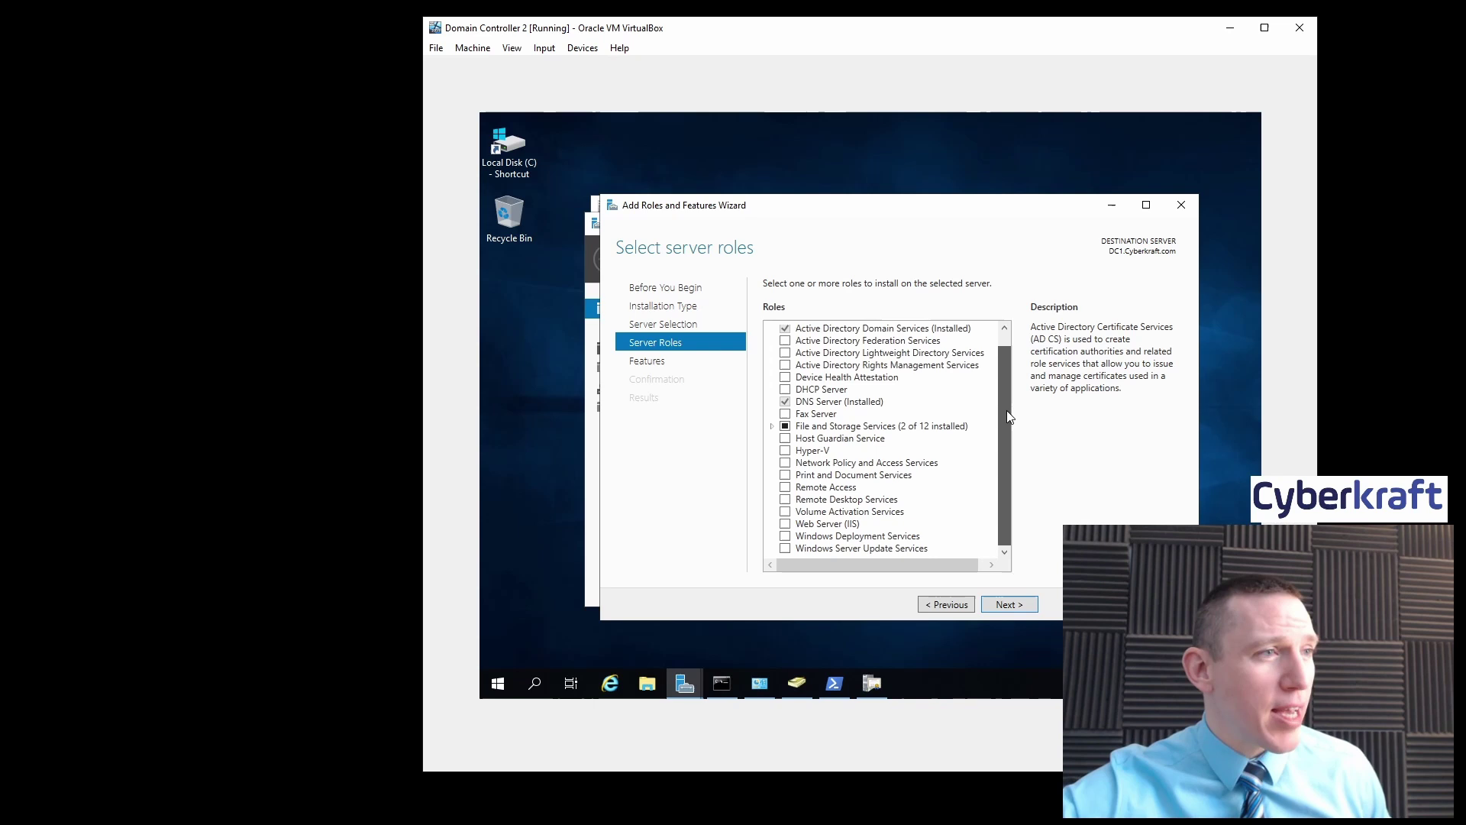
{"action": "left_click", "coordinate": [785, 524]}
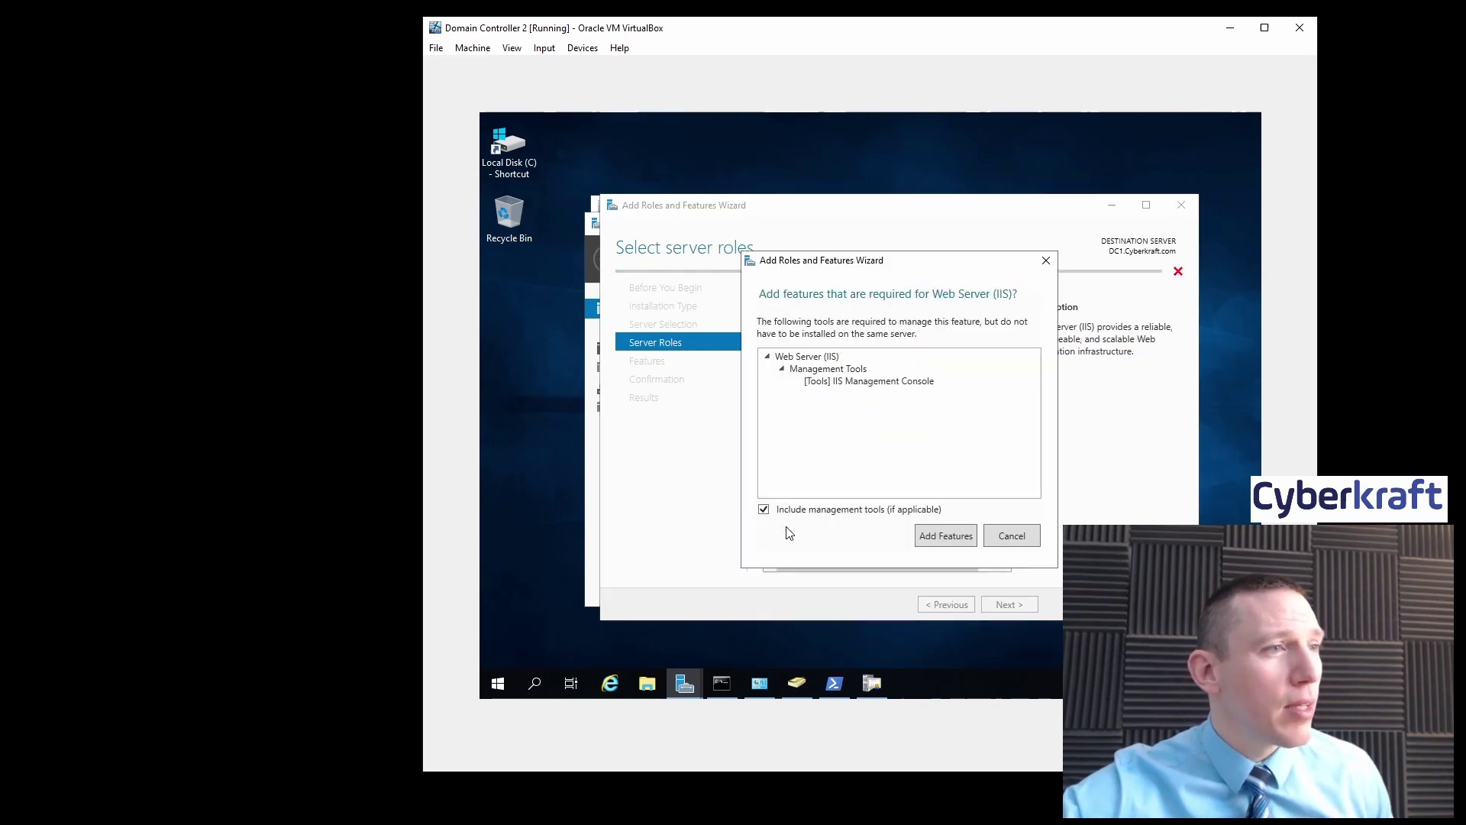
{"action": "left_click", "coordinate": [959, 544]}
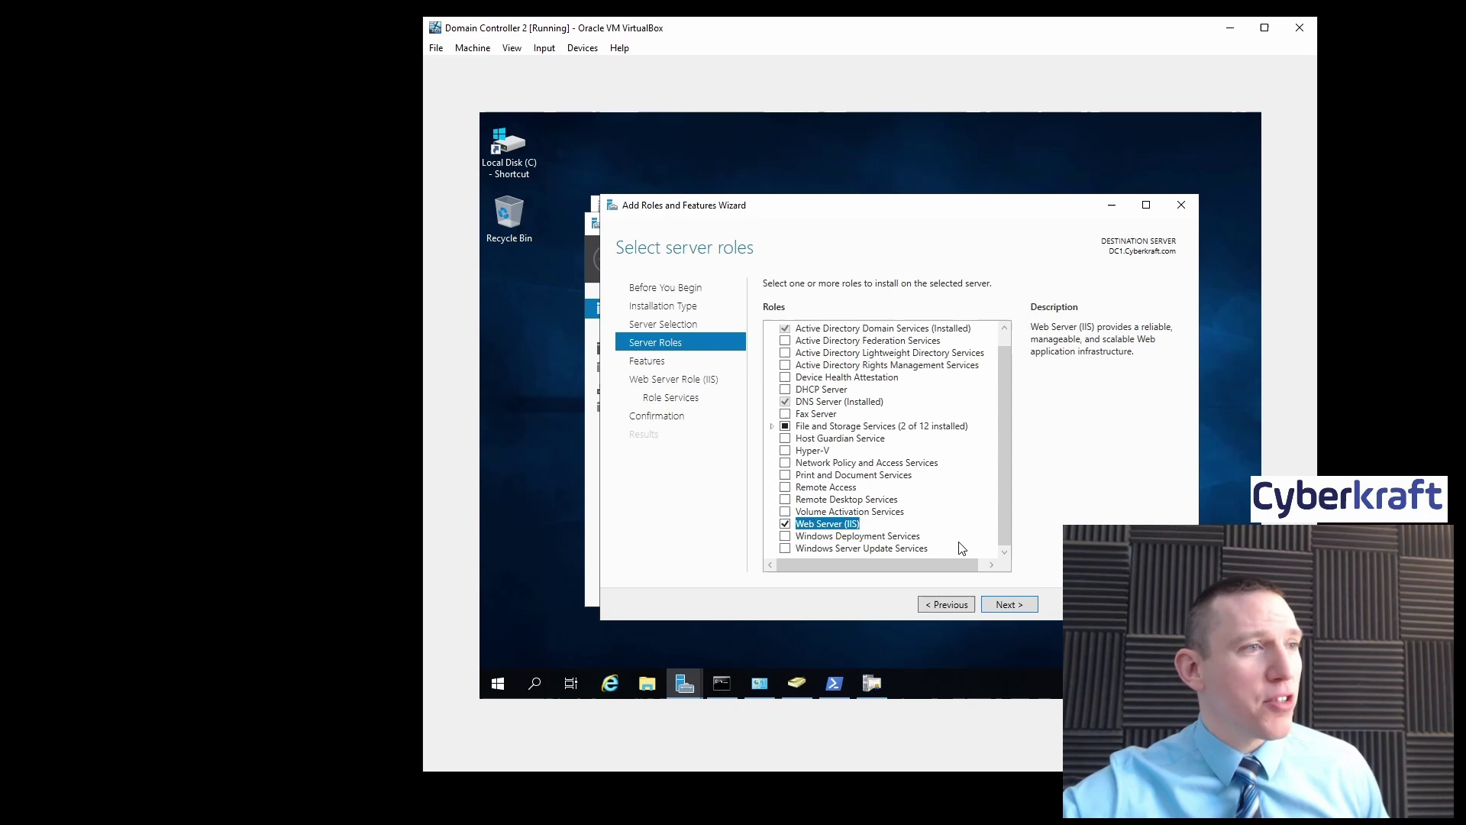
Step: Keep the default features and select IIS Client Certificate Mapping Authentication among the Web Server security role services
{"action": "left_click", "coordinate": [1016, 600]}
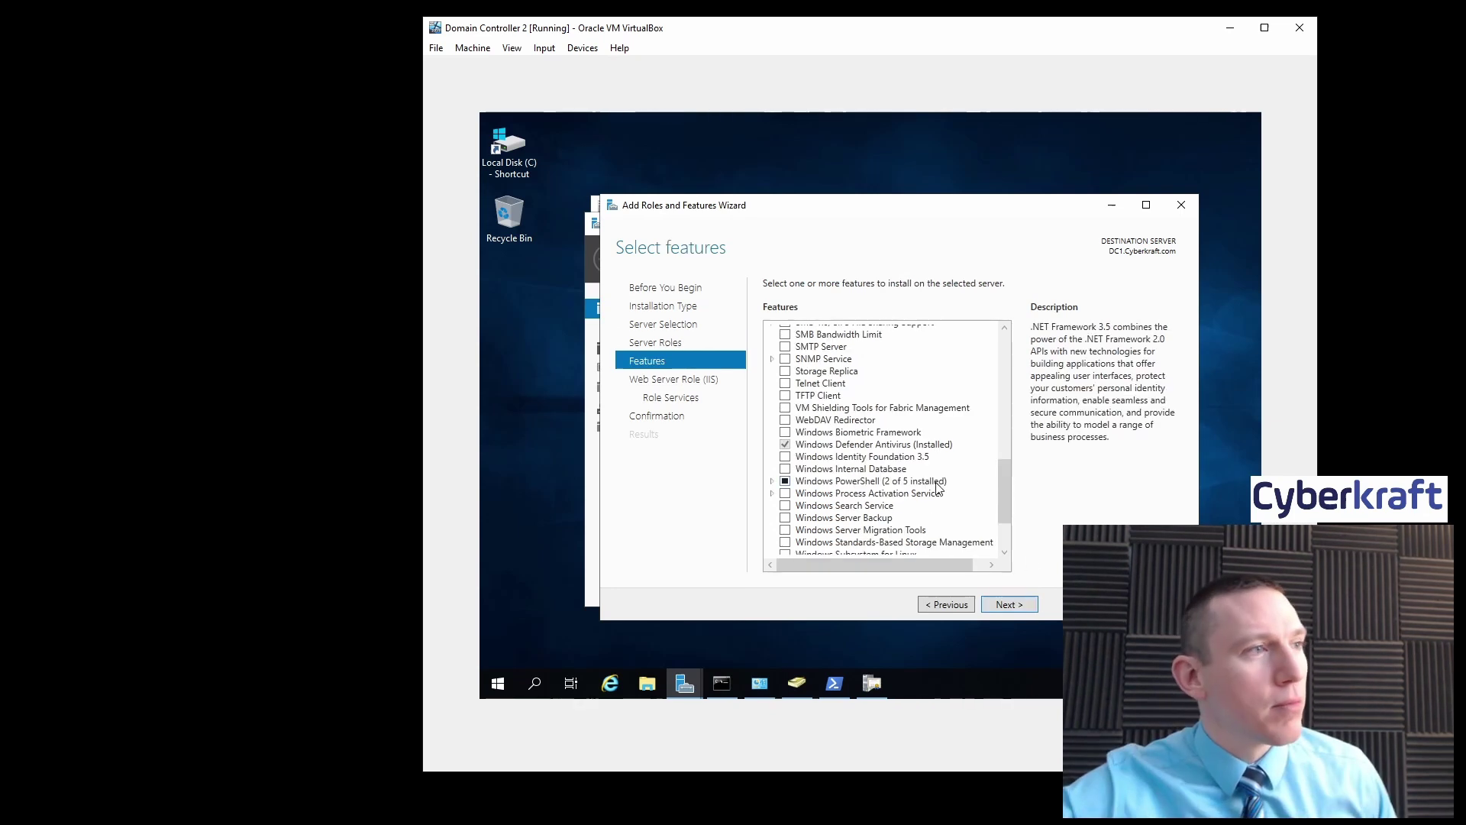
{"action": "left_click", "coordinate": [1005, 605]}
{"action": "left_click", "coordinate": [1006, 606]}
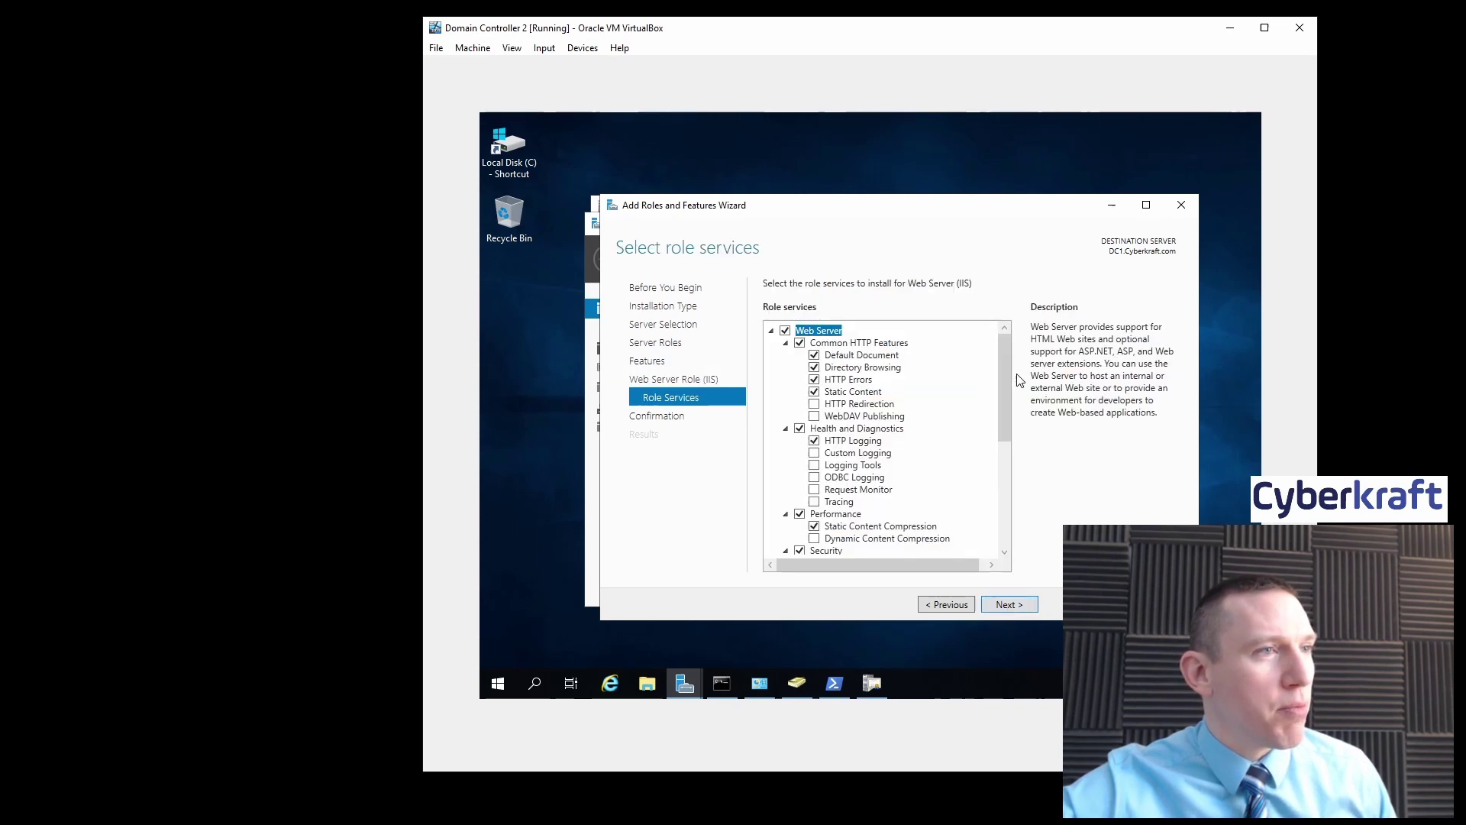
{"action": "left_click_drag", "start_coordinate": [1007, 377], "coordinate": [1005, 497]}
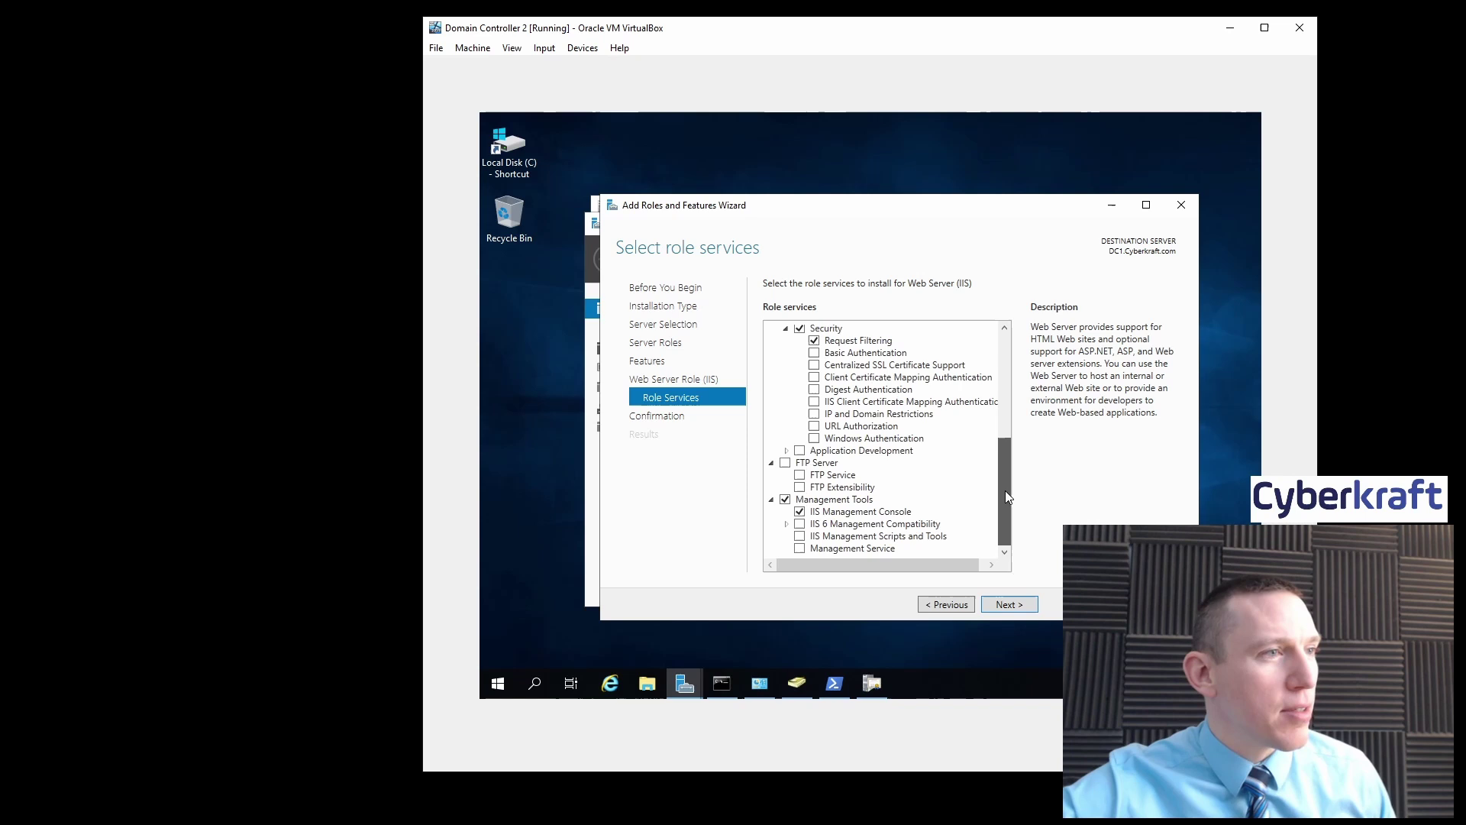
{"action": "scroll", "coordinate": [1005, 501], "scroll_direction": "up", "scroll_amount": 5}
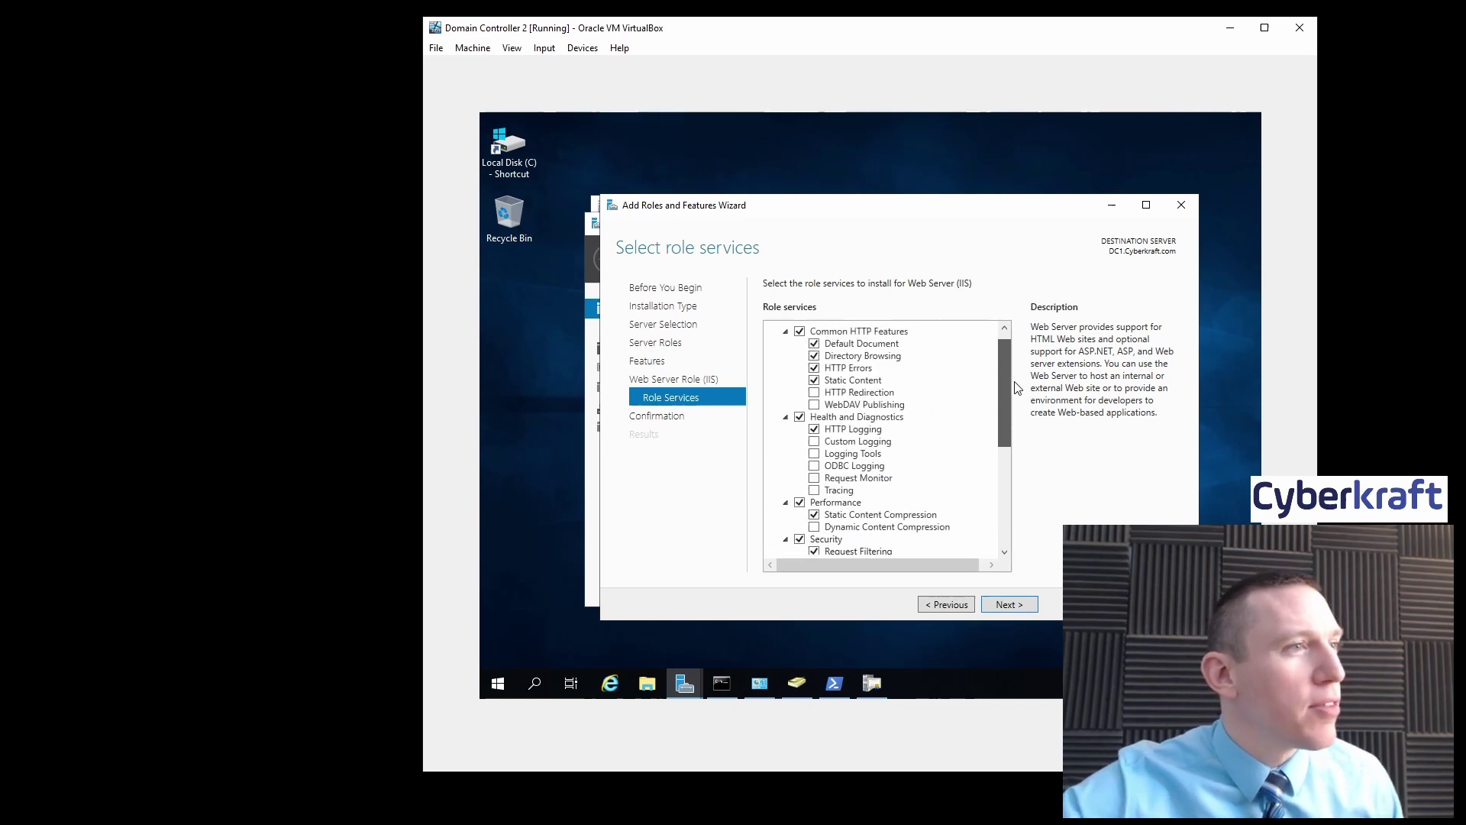
{"action": "scroll", "coordinate": [831, 420], "scroll_direction": "down", "scroll_amount": 5}
{"action": "left_click", "coordinate": [815, 402]}
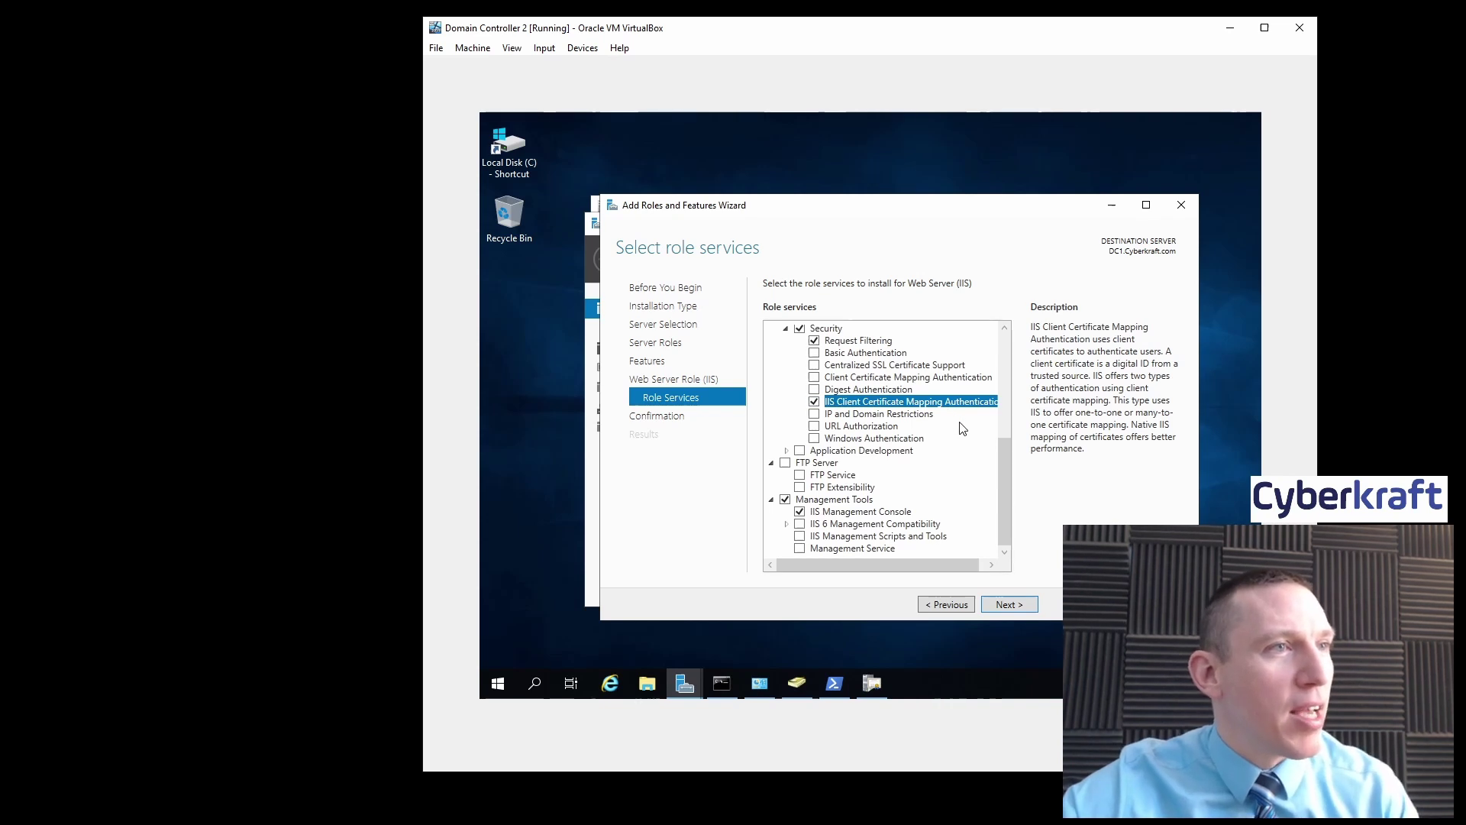
Step: Select the IIS Management Scripts and Tools and Management Service role services, including the required ASP.NET 4.7 feature
{"action": "left_click_drag", "start_coordinate": [1005, 468], "coordinate": [999, 488]}
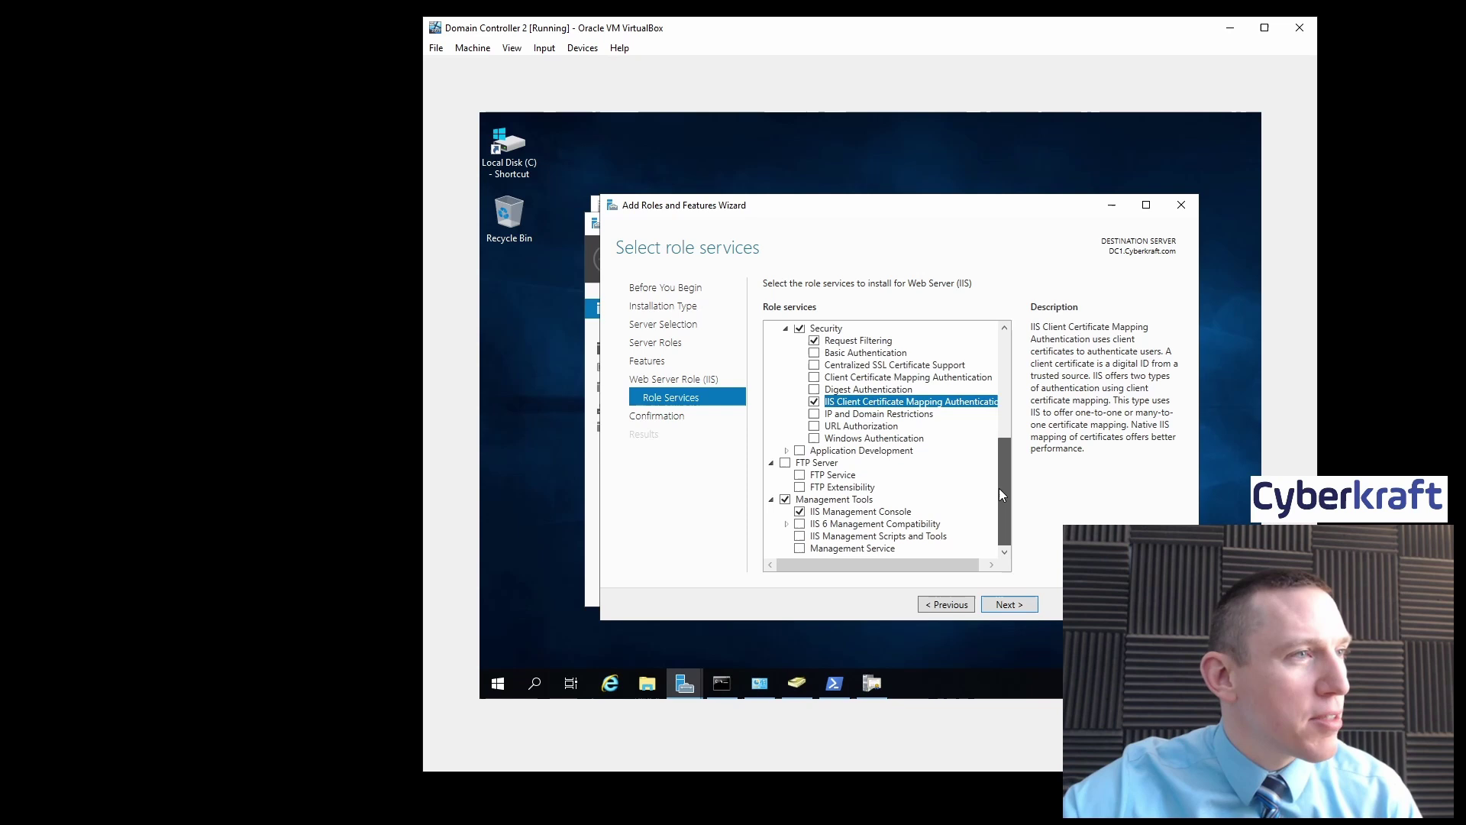
{"action": "left_click", "coordinate": [800, 537]}
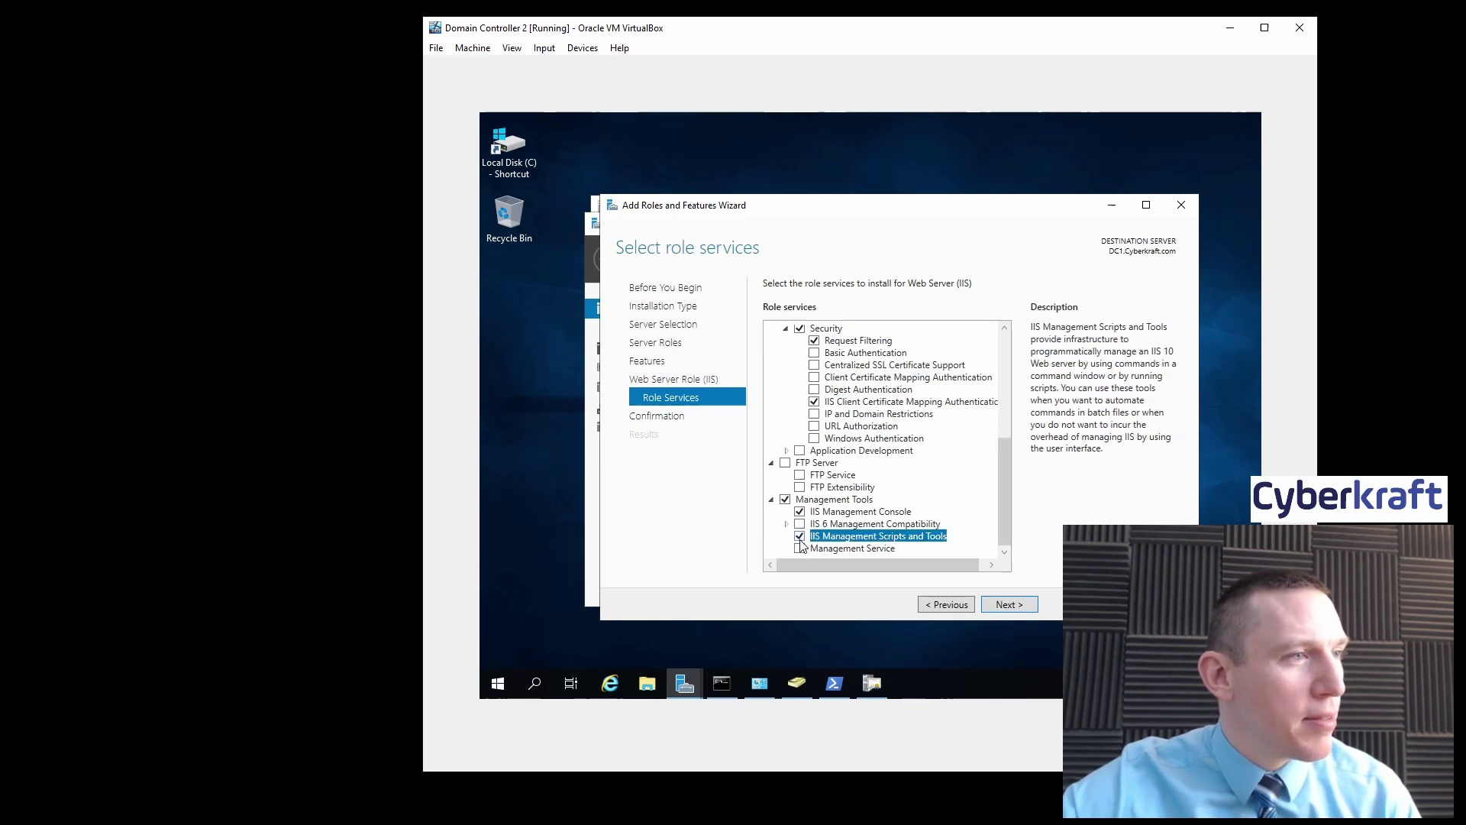
{"action": "left_click", "coordinate": [801, 548]}
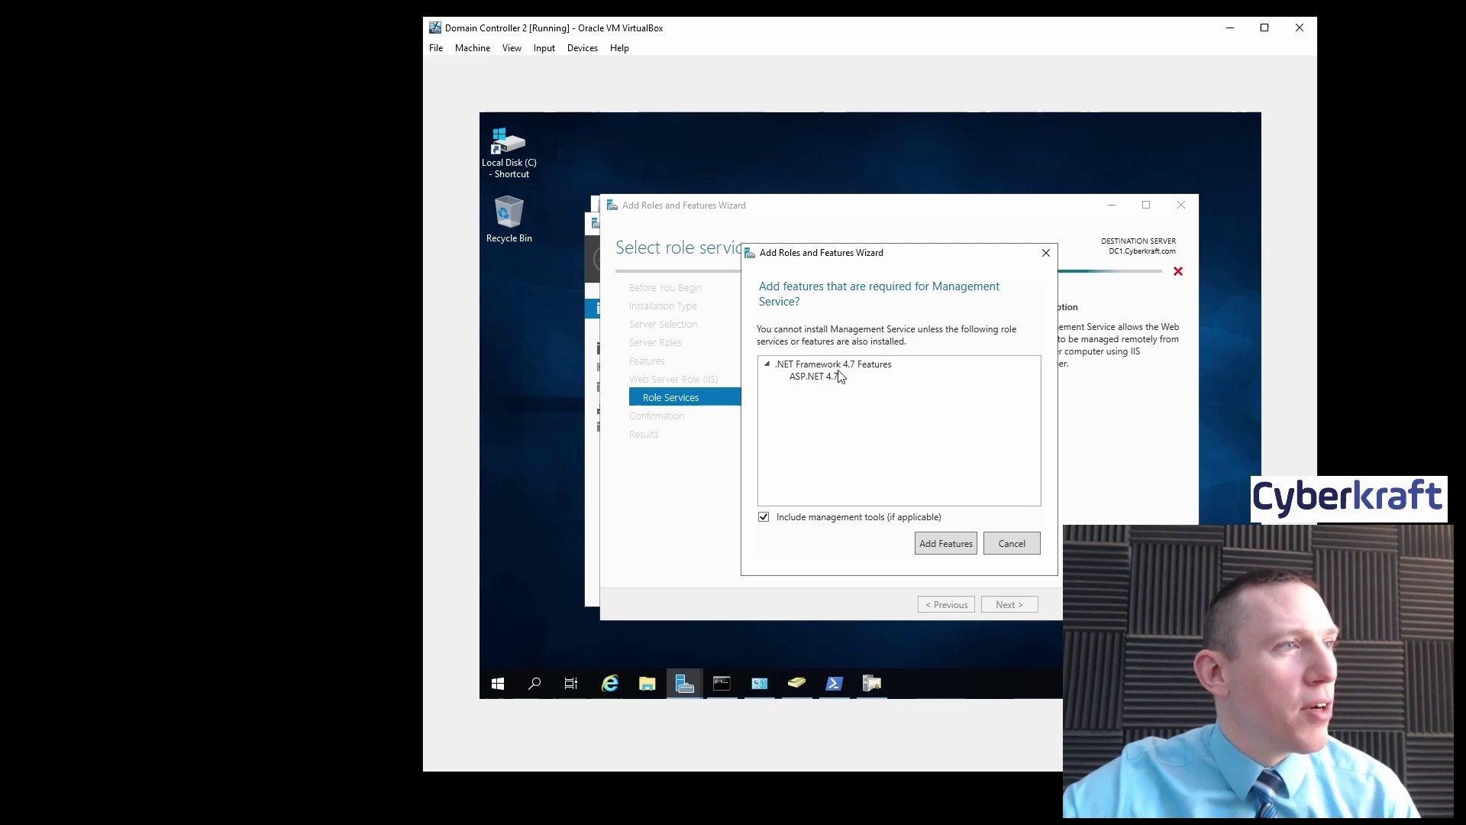
{"action": "left_click", "coordinate": [948, 544]}
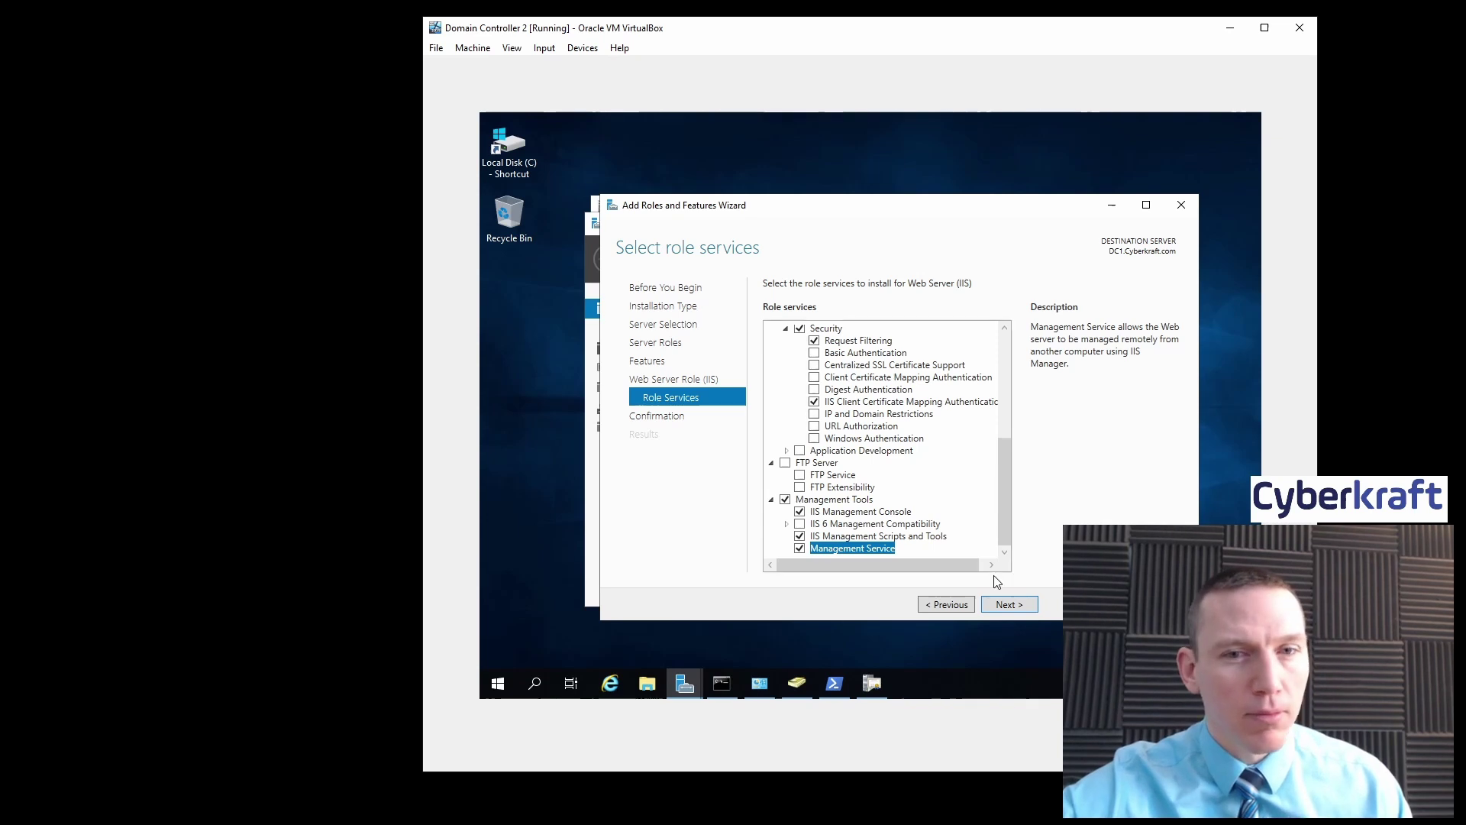
Step: Review the selected IIS roles and features on the confirmation page and start the installation
{"action": "left_click", "coordinate": [1002, 606]}
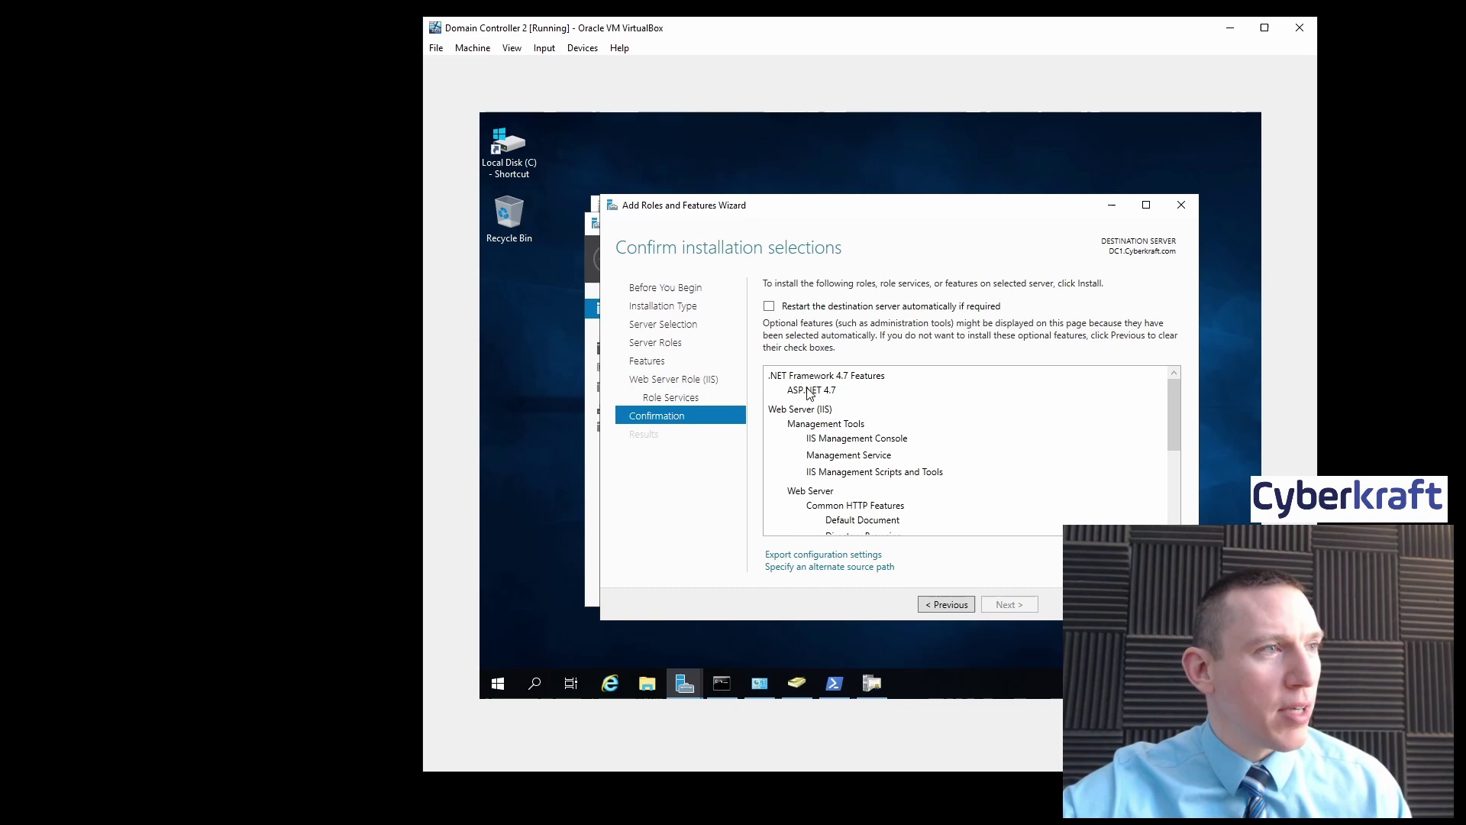
{"action": "scroll", "coordinate": [907, 425], "scroll_direction": "down", "scroll_amount": 1}
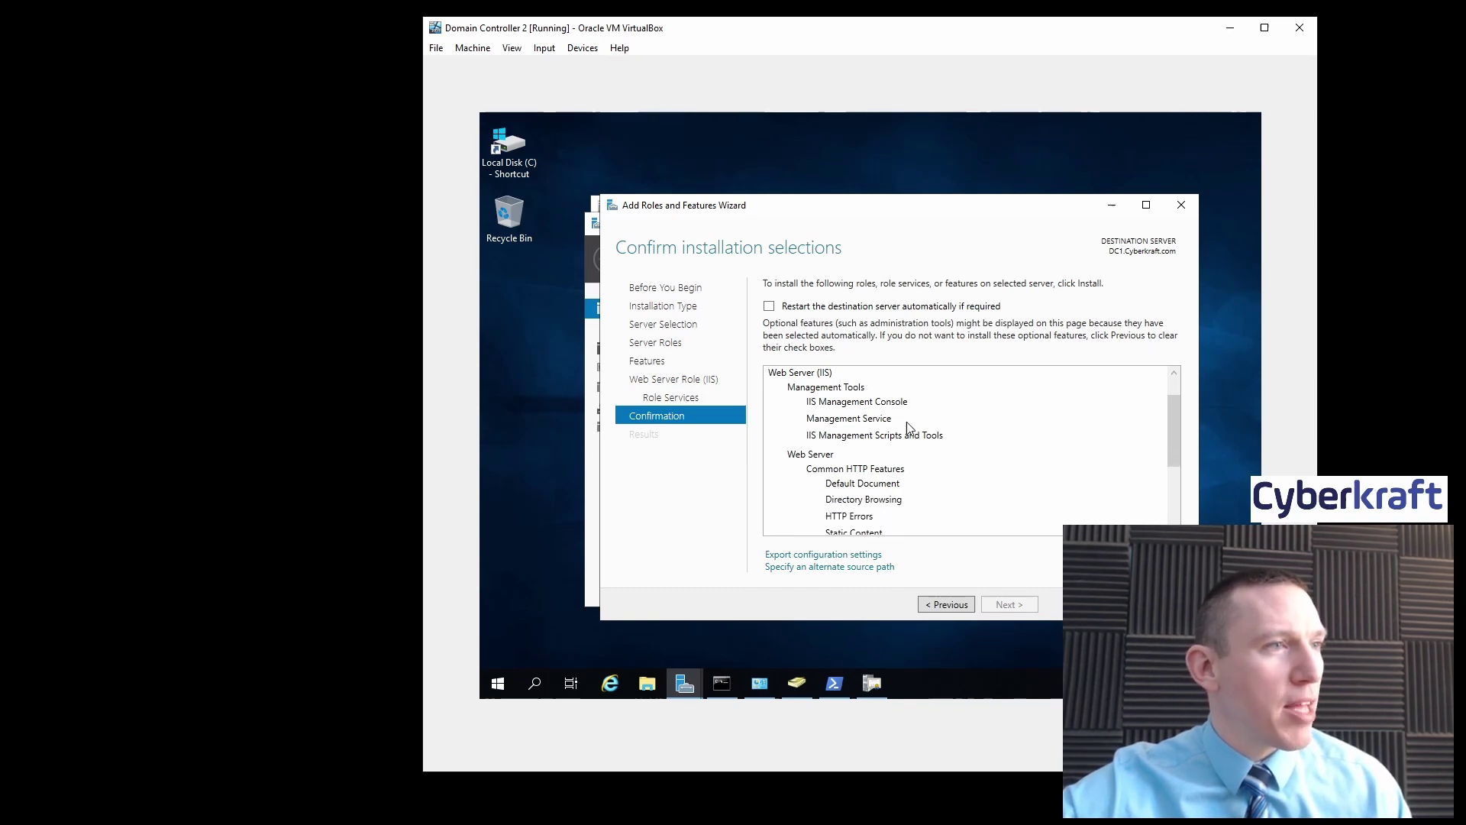
{"action": "scroll", "coordinate": [920, 485], "scroll_direction": "down", "scroll_amount": 4}
{"action": "scroll", "coordinate": [924, 489], "scroll_direction": "up", "scroll_amount": 1}
{"action": "scroll", "coordinate": [939, 496], "scroll_direction": "up", "scroll_amount": 2}
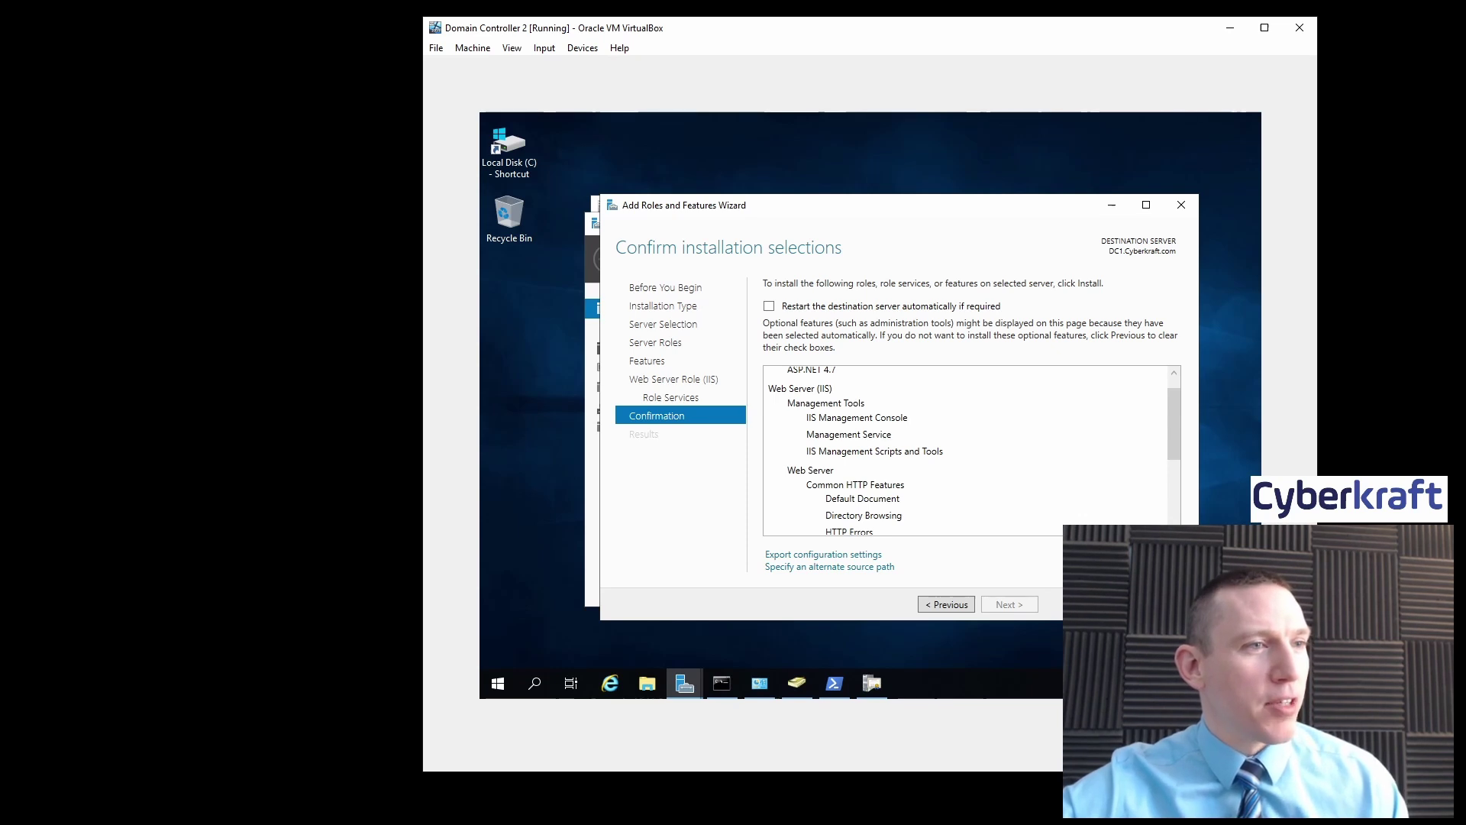
{"action": "left_click", "coordinate": [1073, 604]}
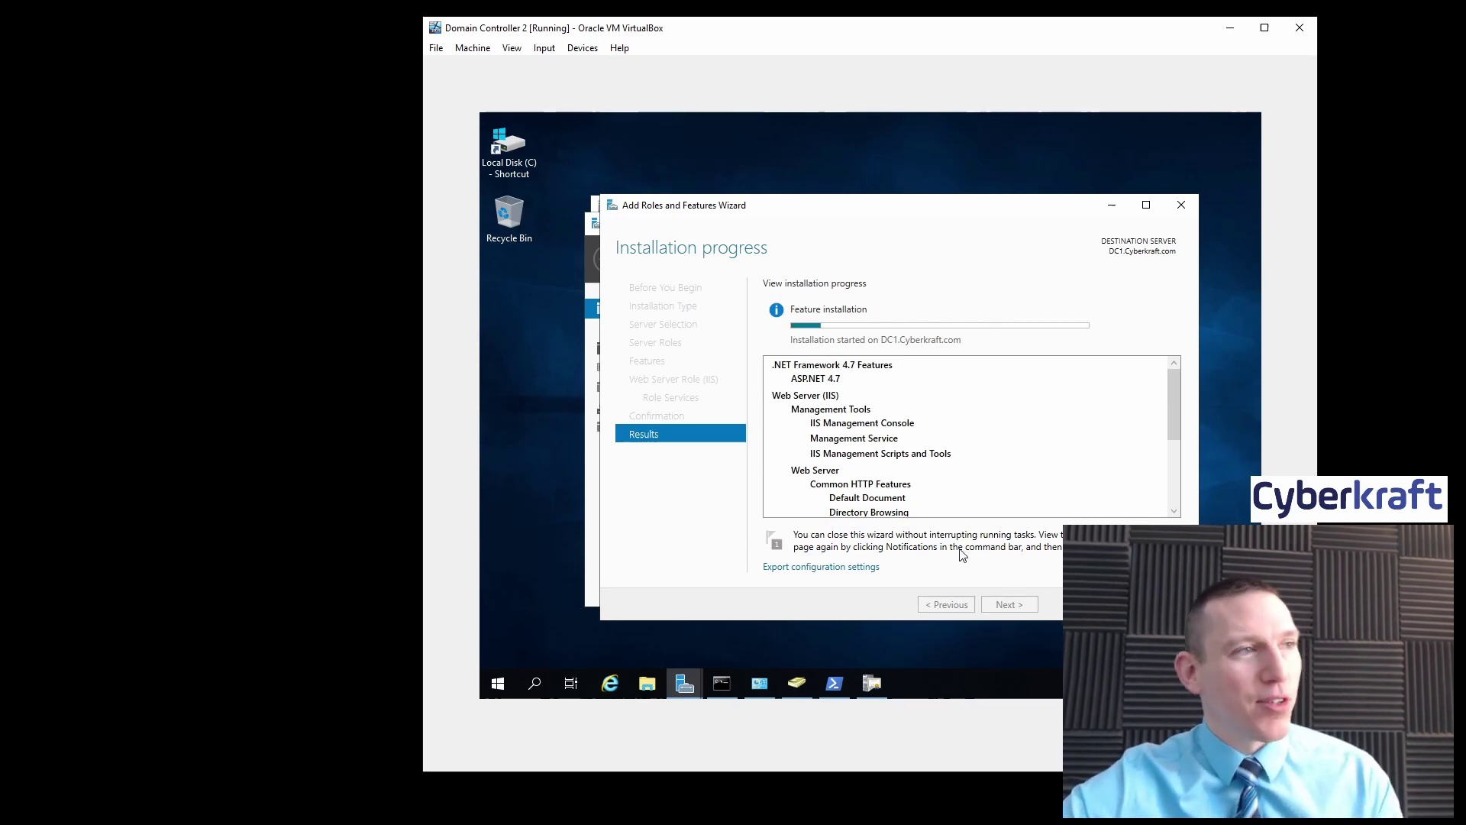
{"action": "left_click", "coordinate": [836, 684]}
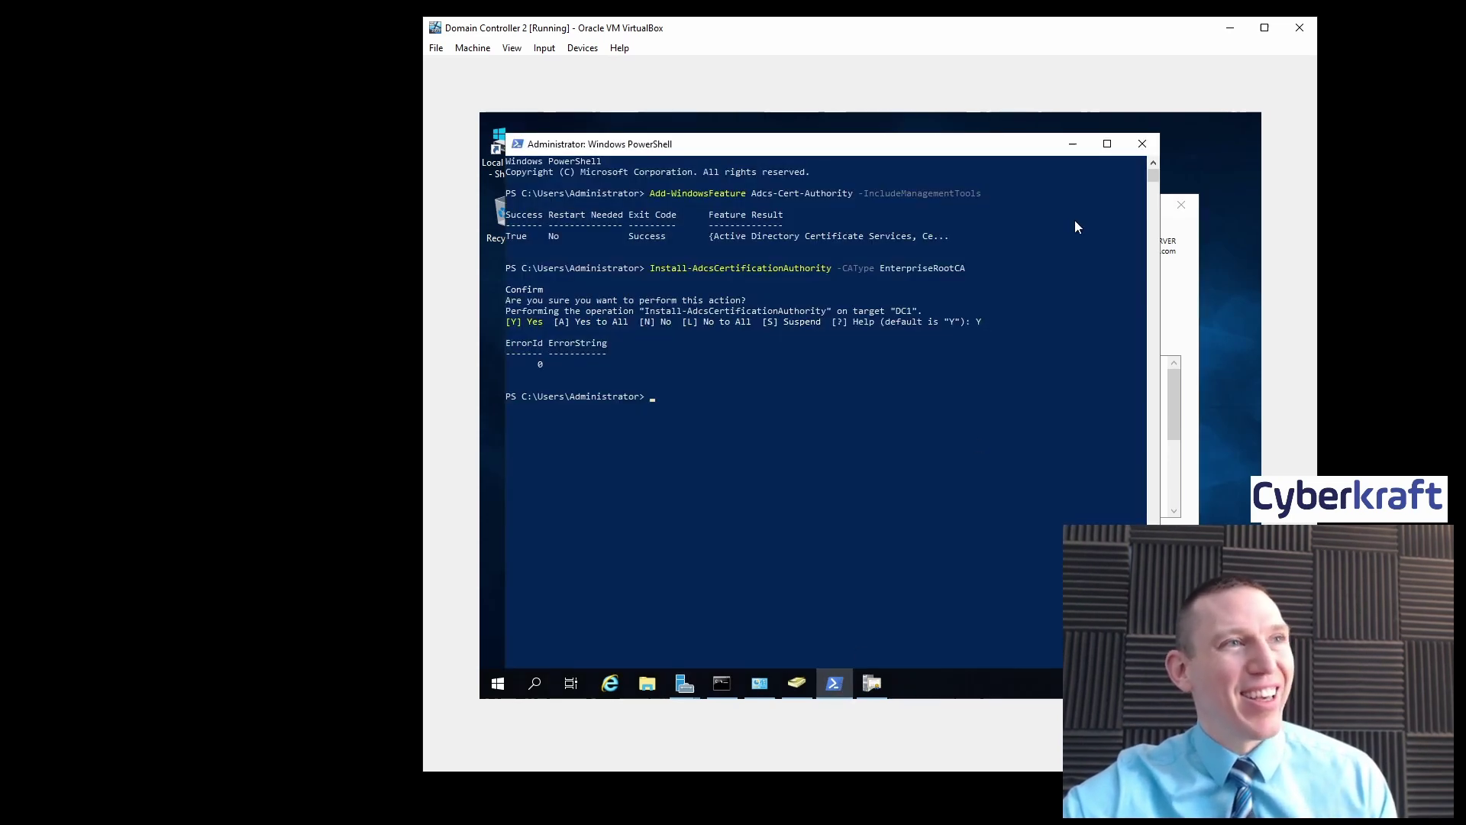
{"action": "left_click", "coordinate": [1073, 144]}
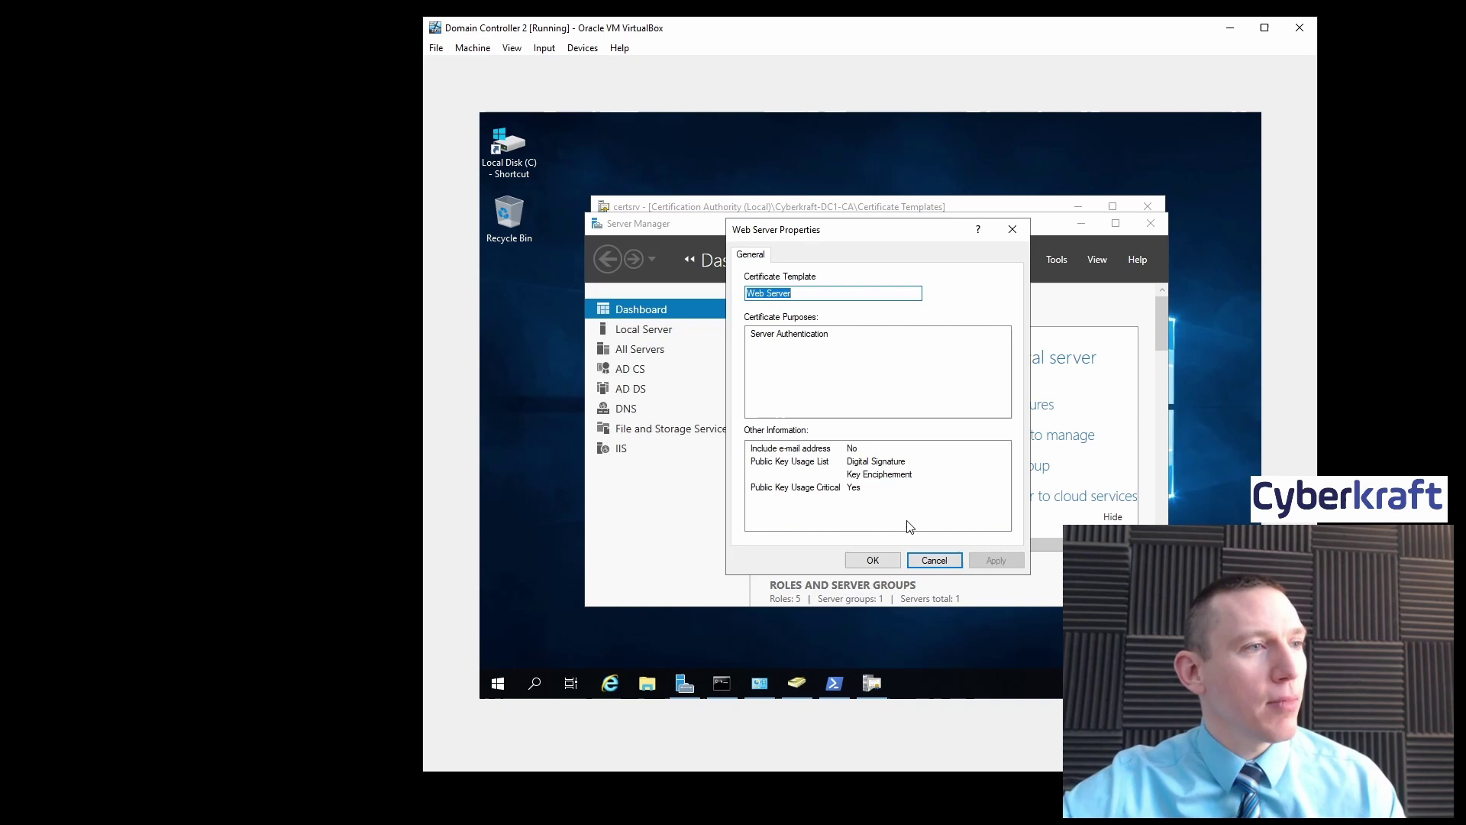
Step: Close the Web Server template properties, open Internet Information Services (IIS) Manager on the DC1 server's home page and enlarge its window
{"action": "left_click", "coordinate": [1014, 229]}
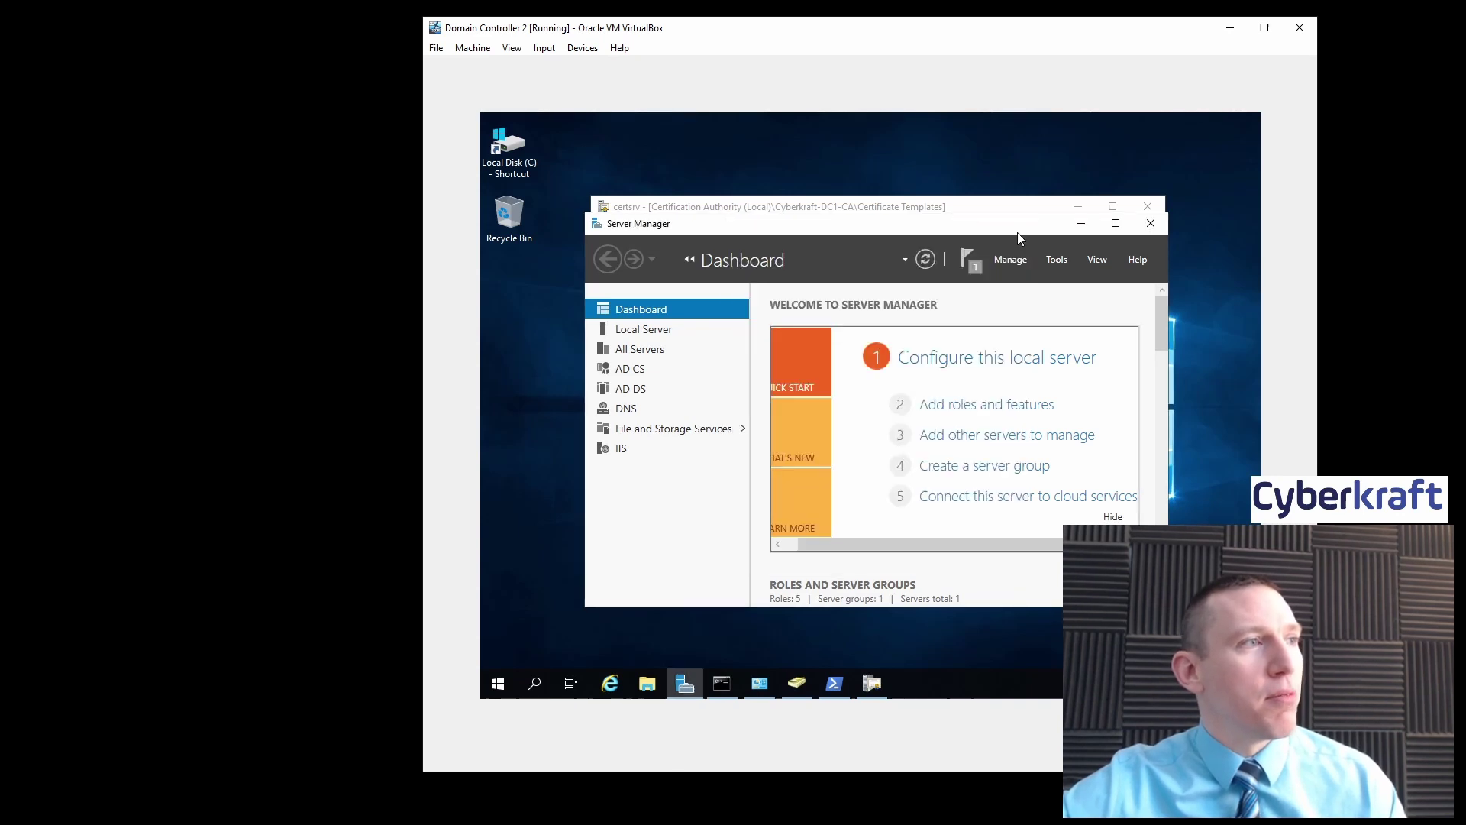
{"action": "left_click", "coordinate": [1057, 260]}
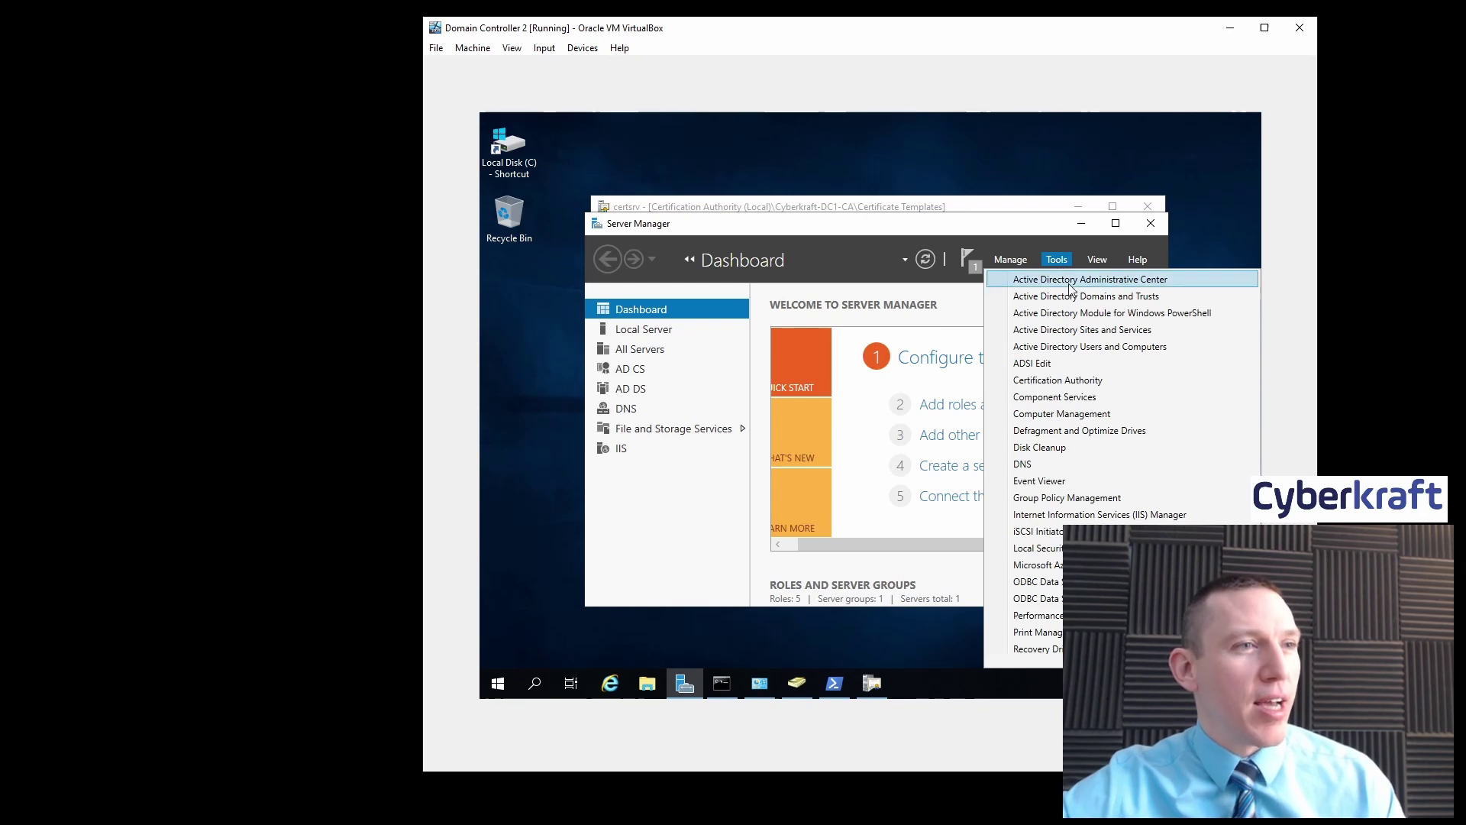
{"action": "left_click", "coordinate": [1098, 515]}
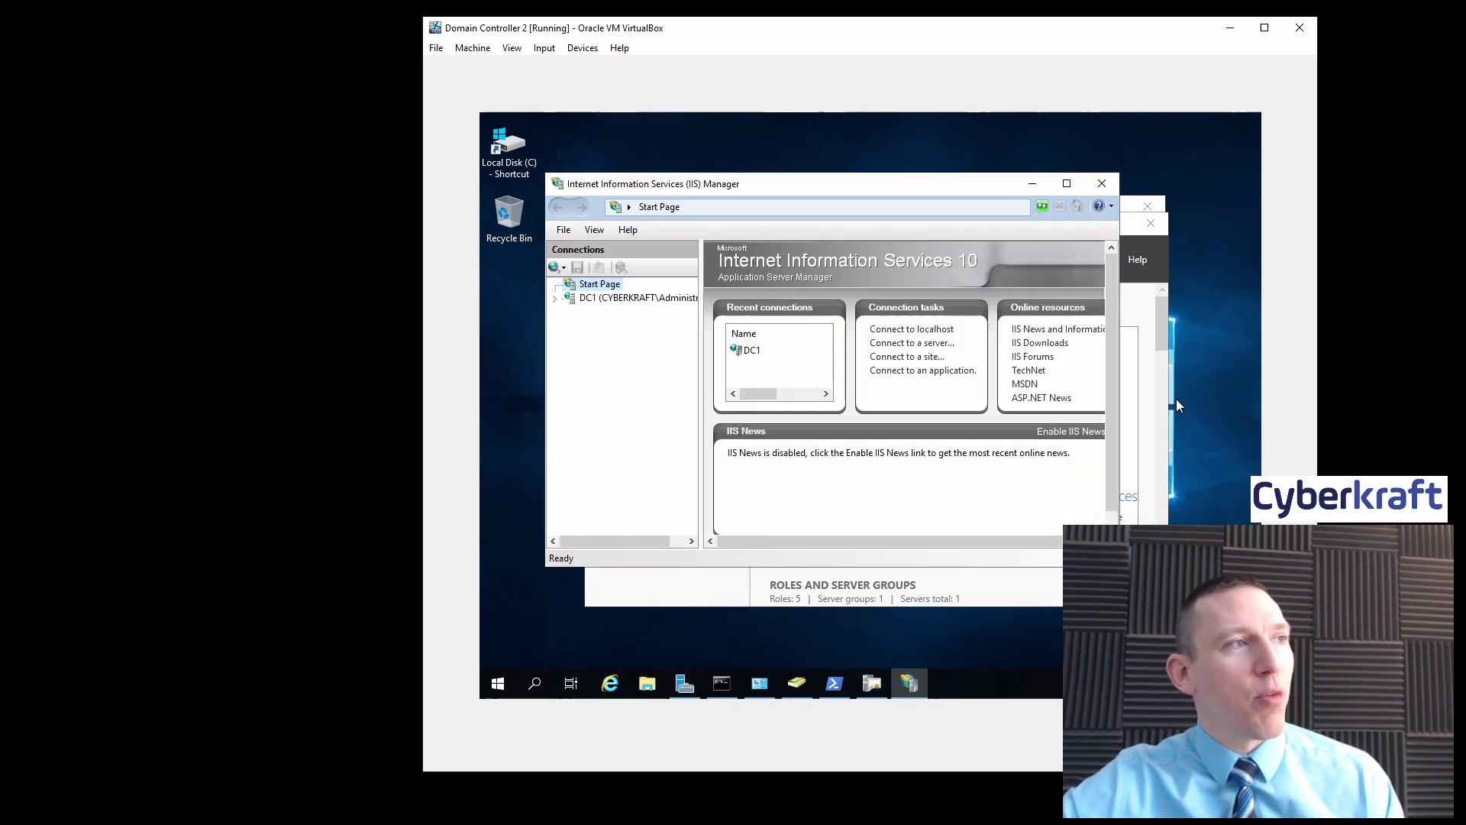
{"action": "left_click", "coordinate": [620, 298]}
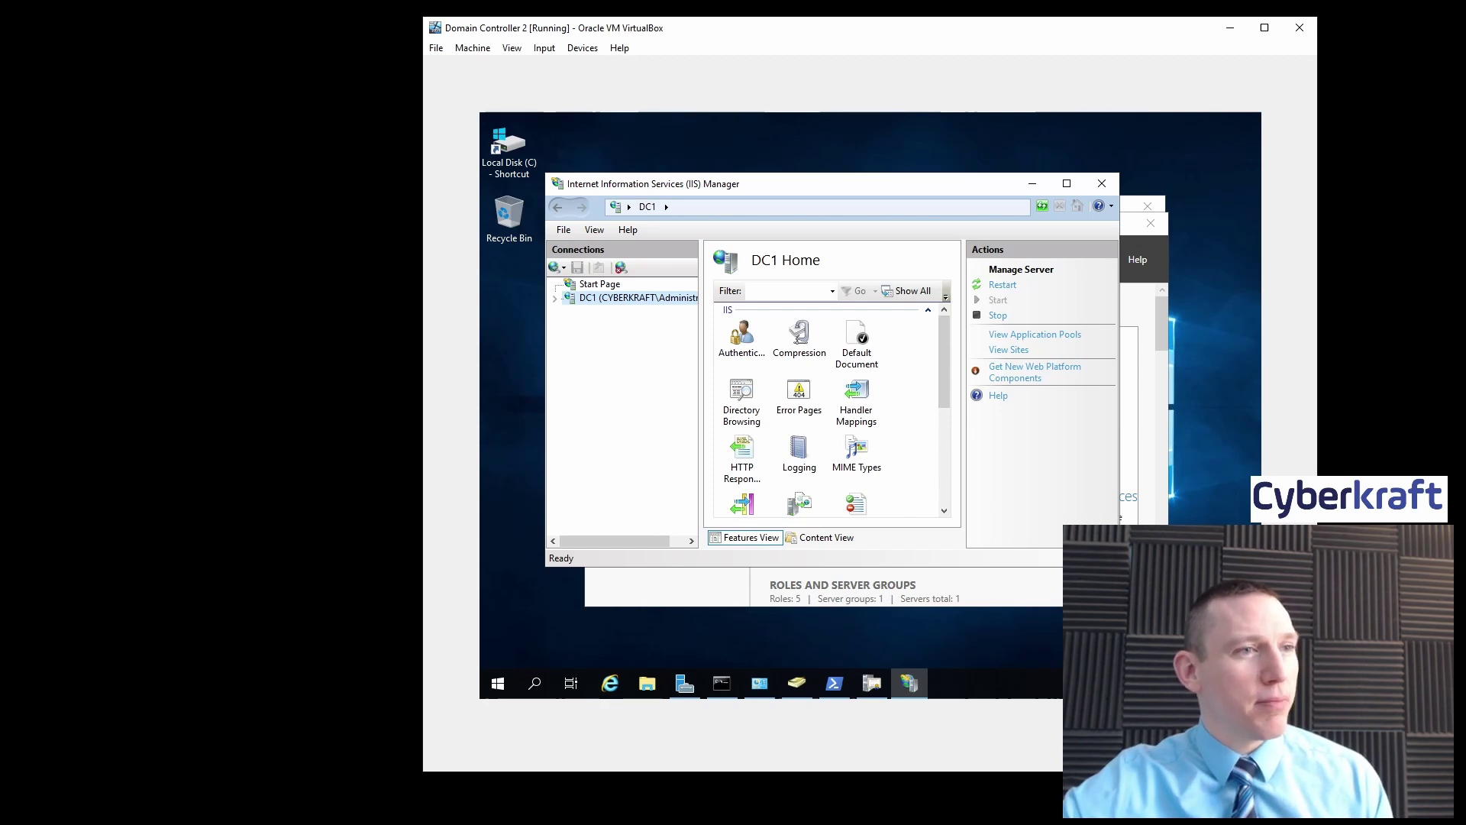
{"action": "left_click_drag", "start_coordinate": [1119, 569], "coordinate": [1166, 626]}
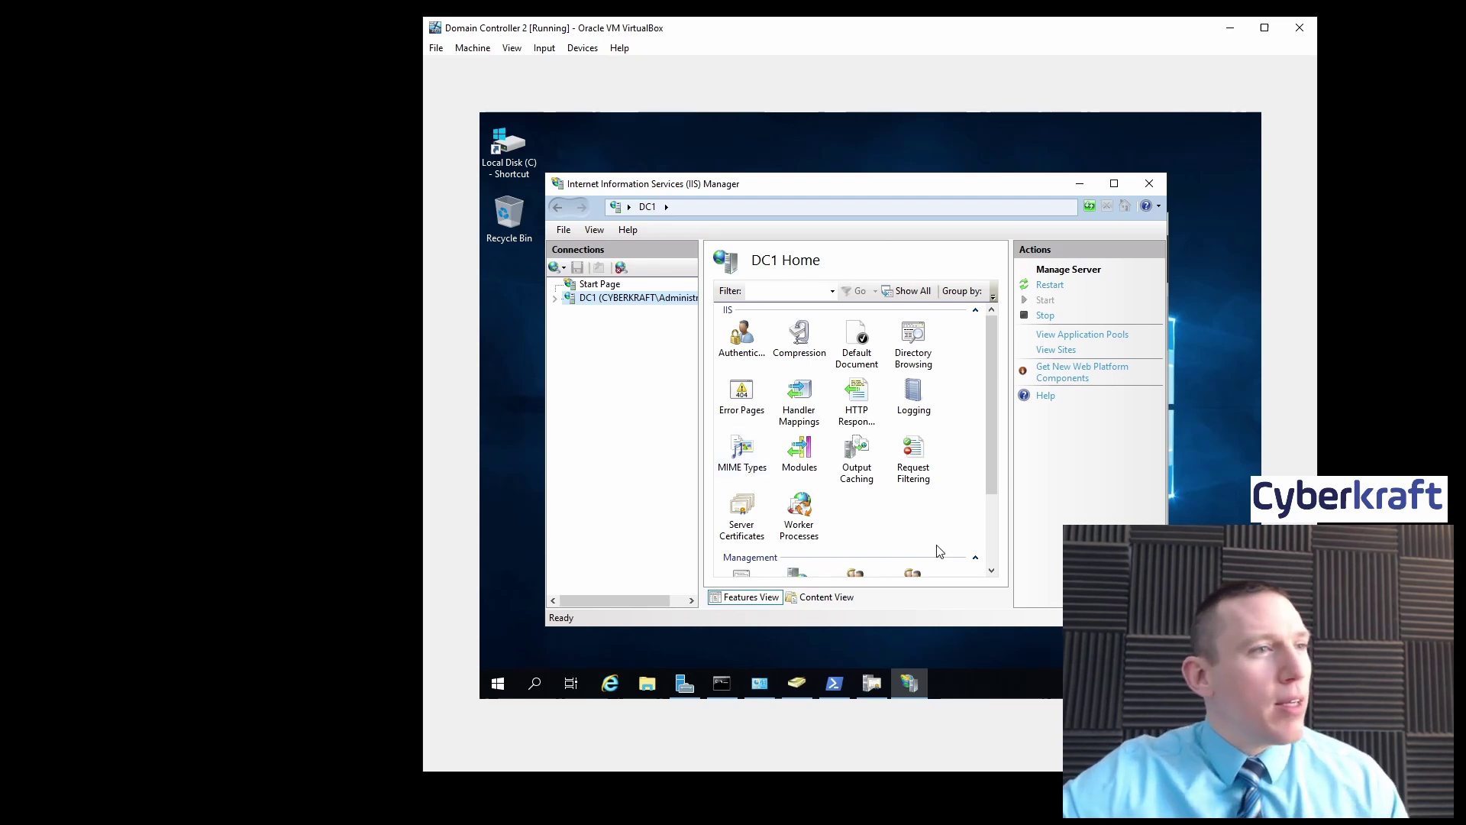
Step: Open the Server Certificates feature of DC1 and look over the listed certificates
{"action": "mouse_move", "coordinate": [990, 402]}
{"action": "left_mouse_down"}
{"action": "mouse_move", "coordinate": [984, 485]}
{"action": "mouse_move", "coordinate": [985, 425]}
{"action": "left_mouse_up"}
{"action": "left_click", "coordinate": [747, 469]}
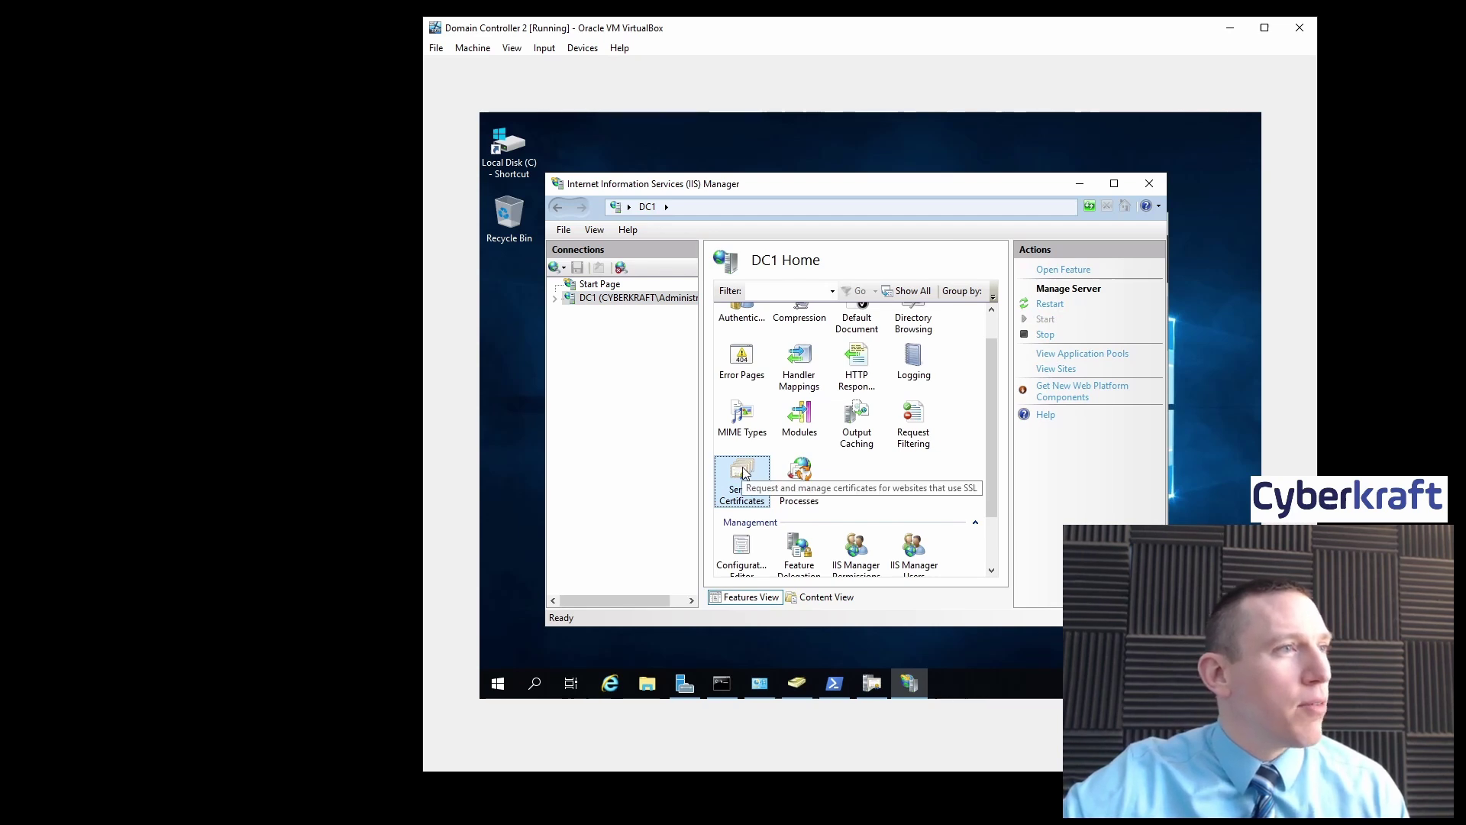
{"action": "scroll", "coordinate": [747, 469], "scroll_direction": "up", "scroll_amount": 1}
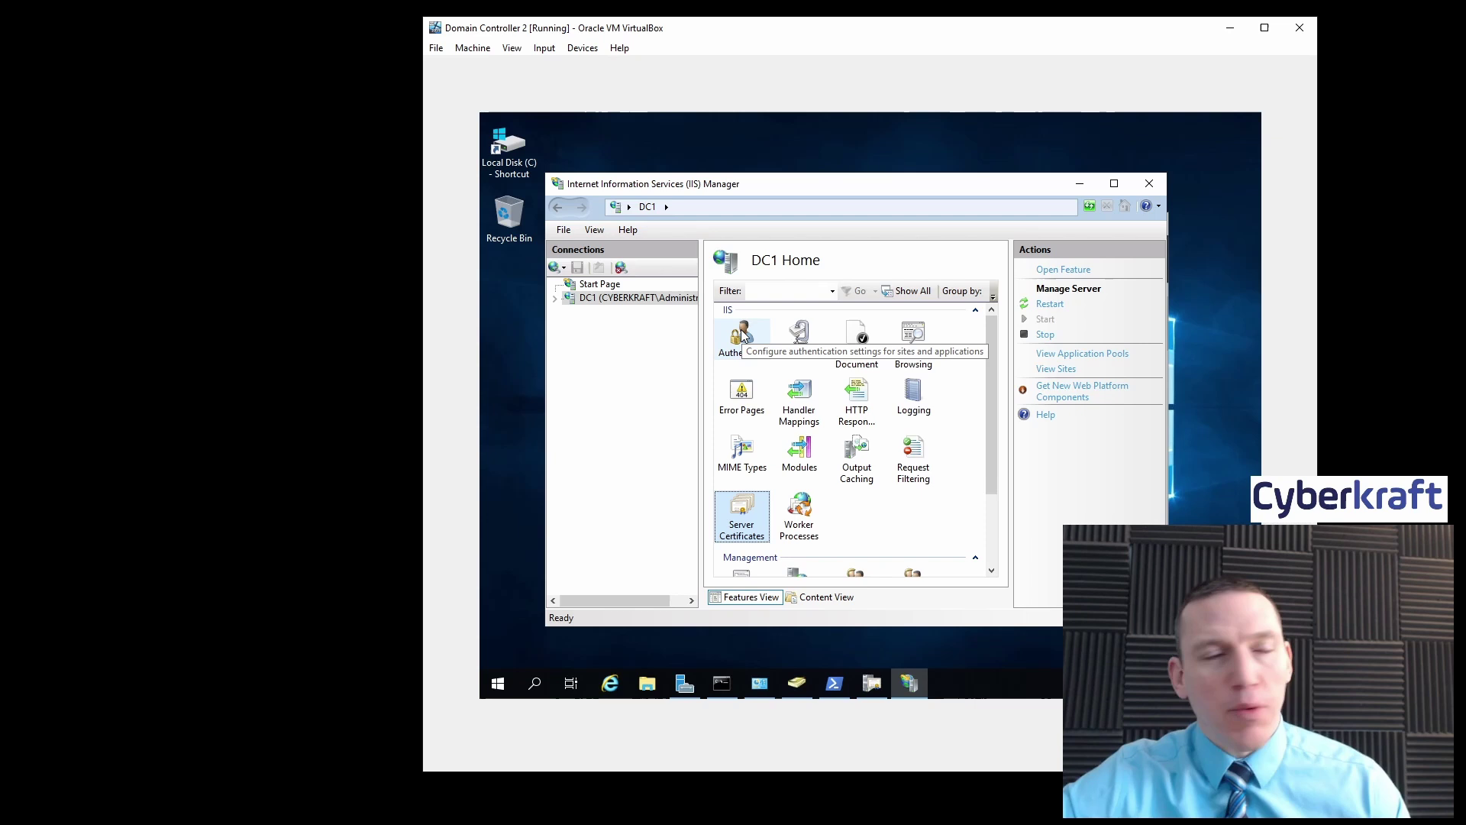
{"action": "double_click", "coordinate": [756, 516]}
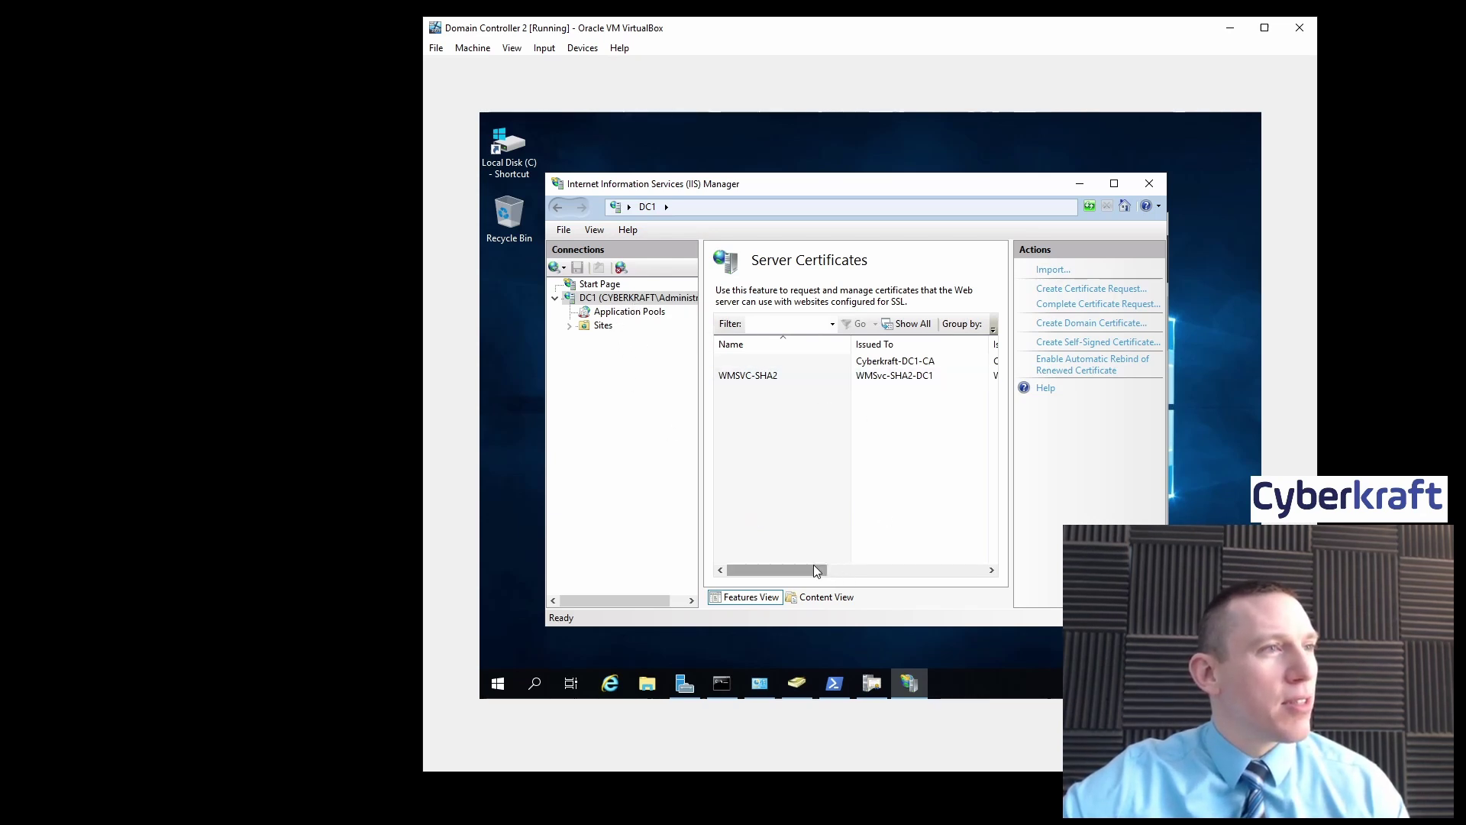
{"action": "left_click_drag", "start_coordinate": [815, 570], "coordinate": [764, 577]}
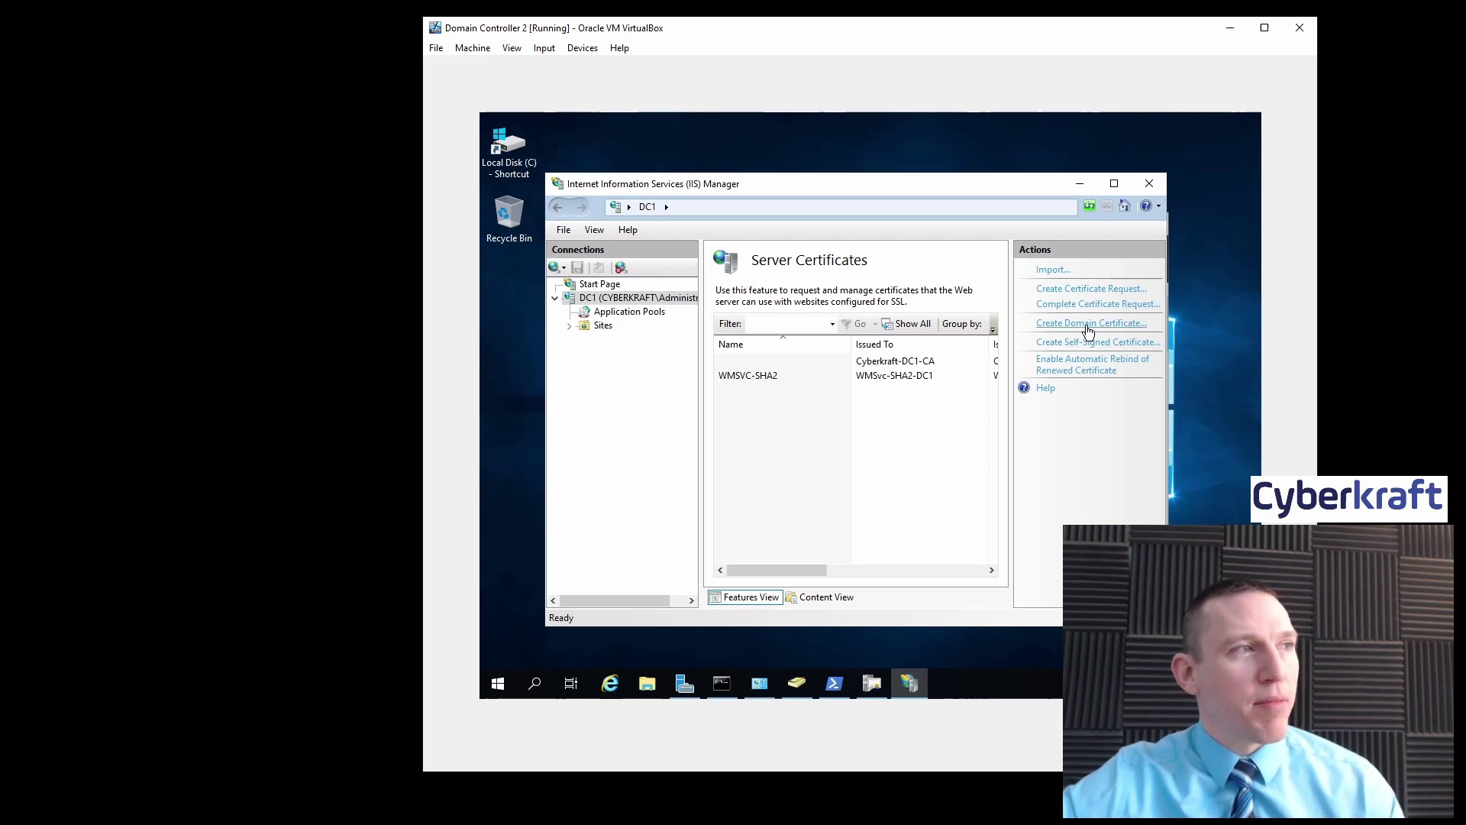
Step: Start creating a domain certificate on DC1 and set its common name to updates.cyberkrafttraining.com
{"action": "right_click", "coordinate": [641, 299]}
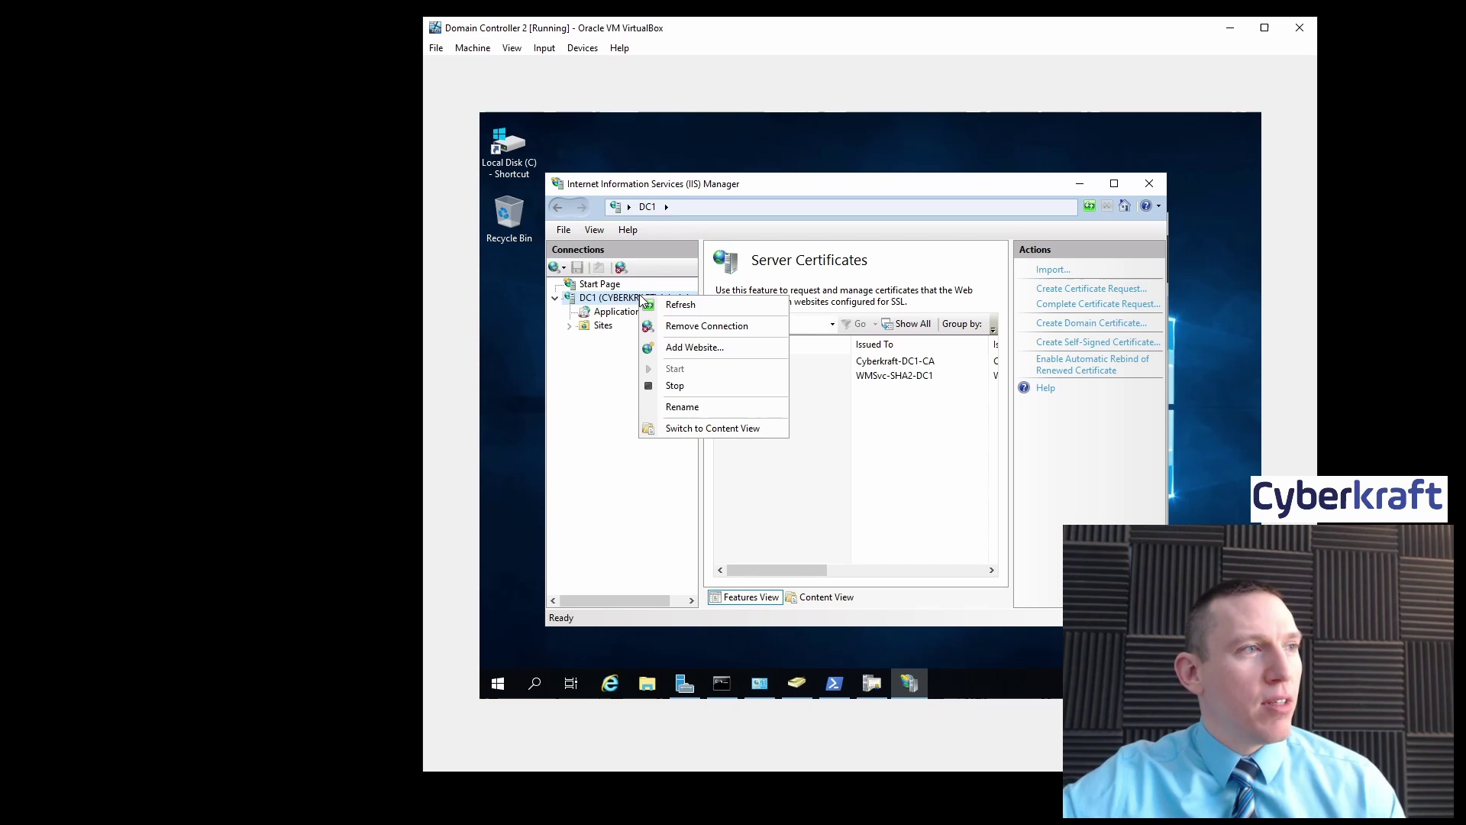
{"action": "left_click", "coordinate": [1084, 323]}
{"action": "left_click", "coordinate": [1086, 325]}
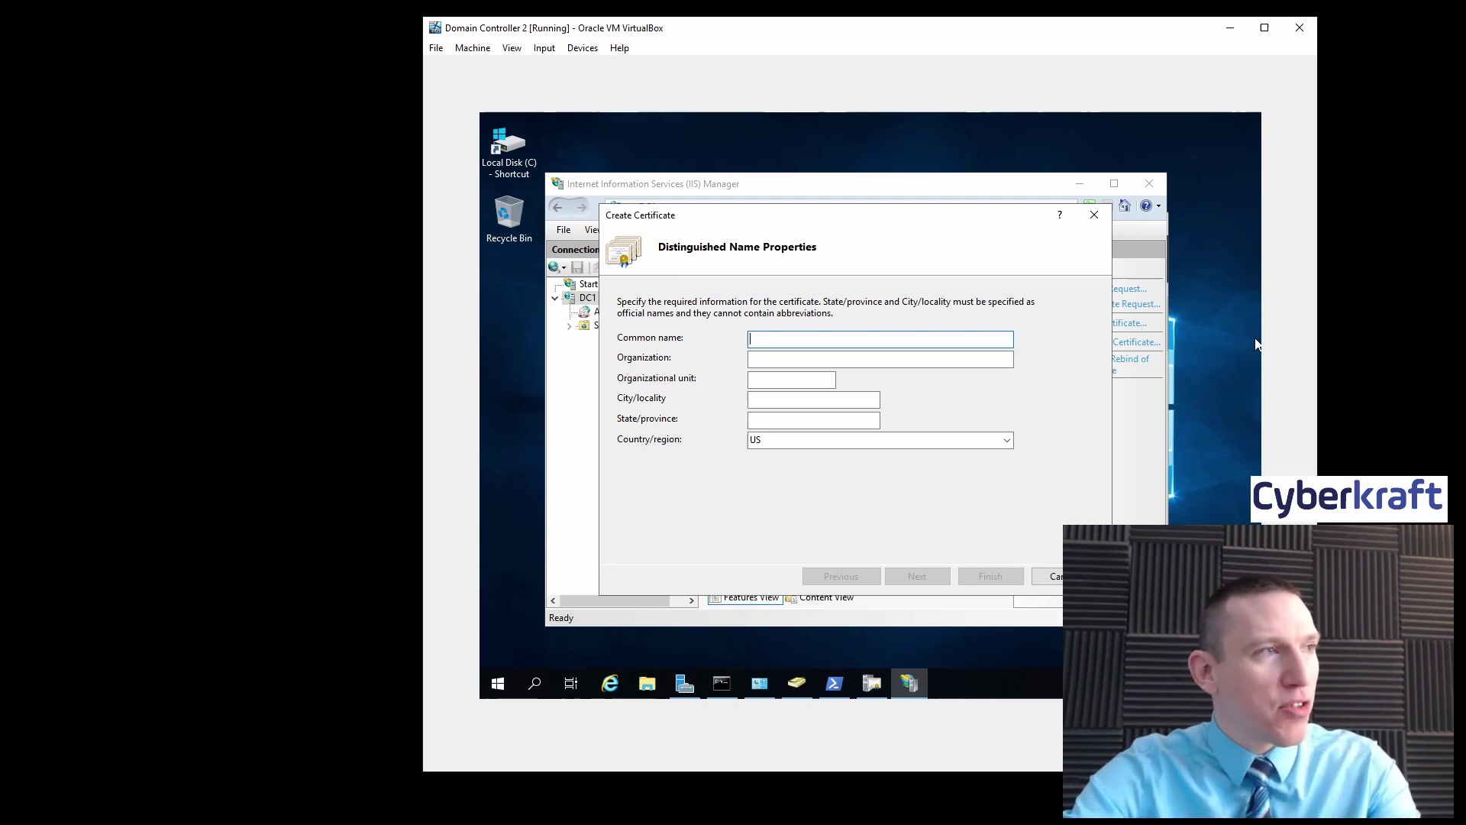
{"action": "type", "text": "pdates"}
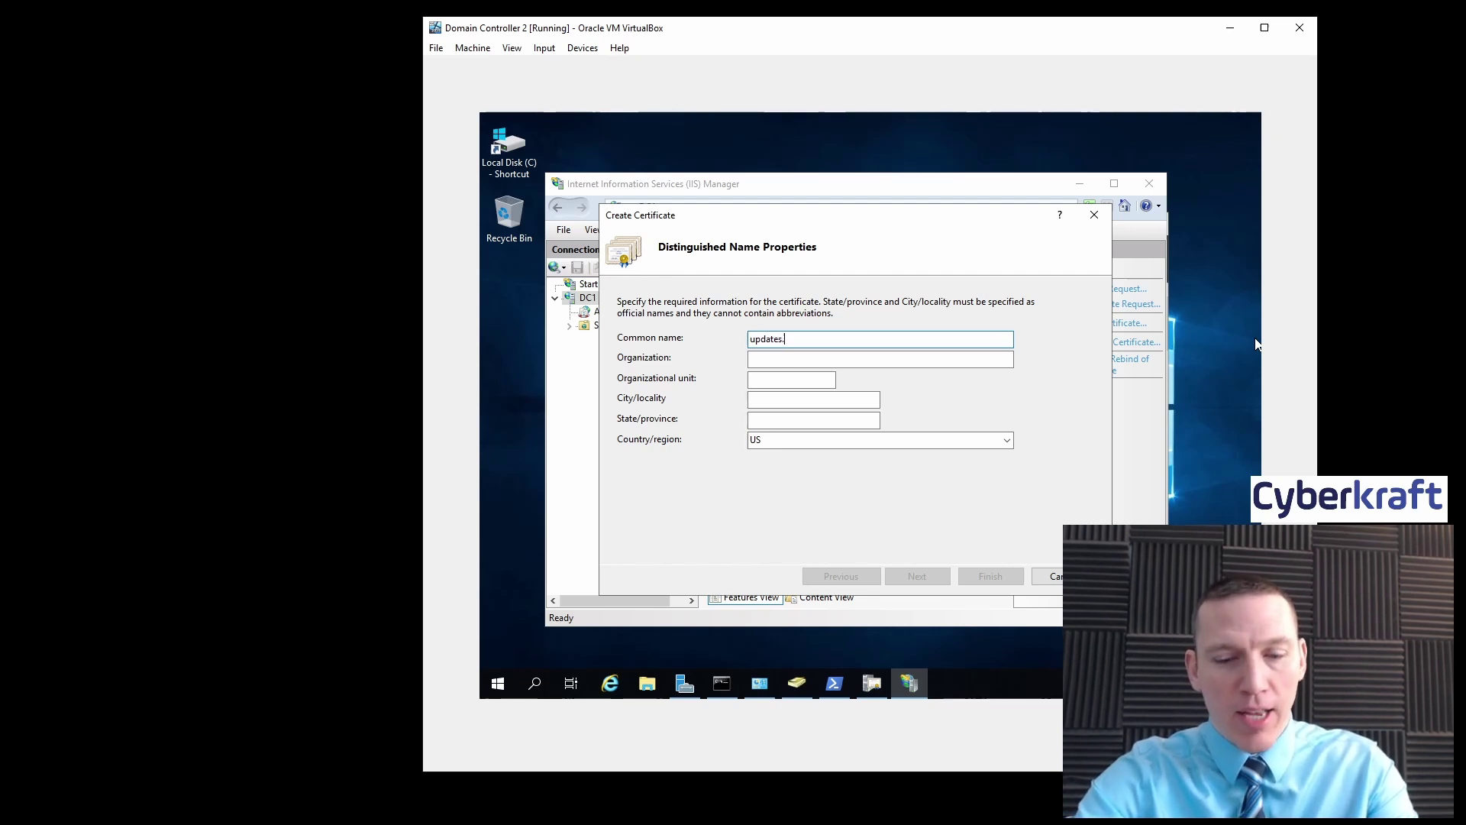
{"action": "type", "text": ".cybe"}
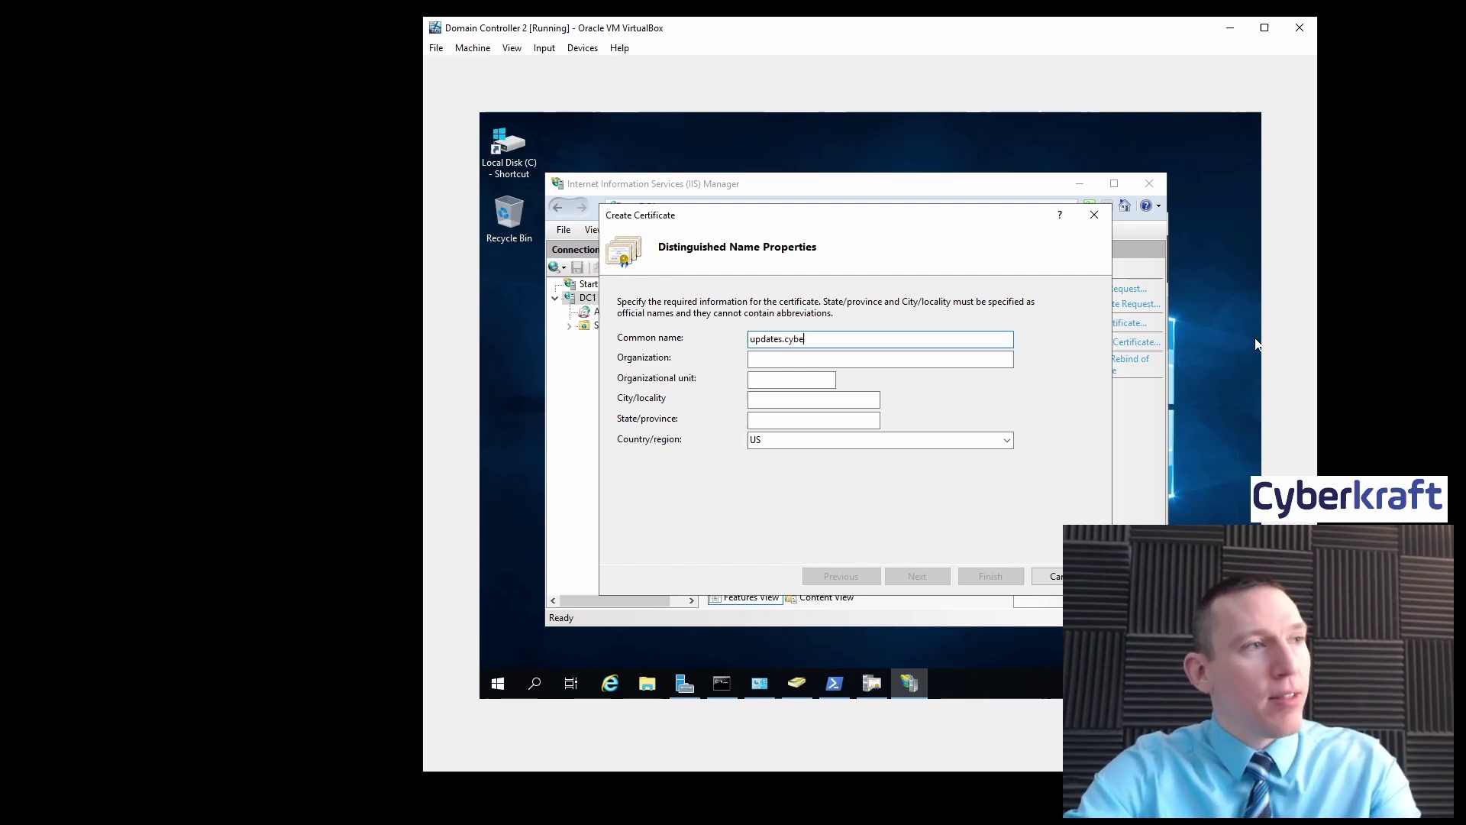
{"action": "type", "text": "rkrafttraining"}
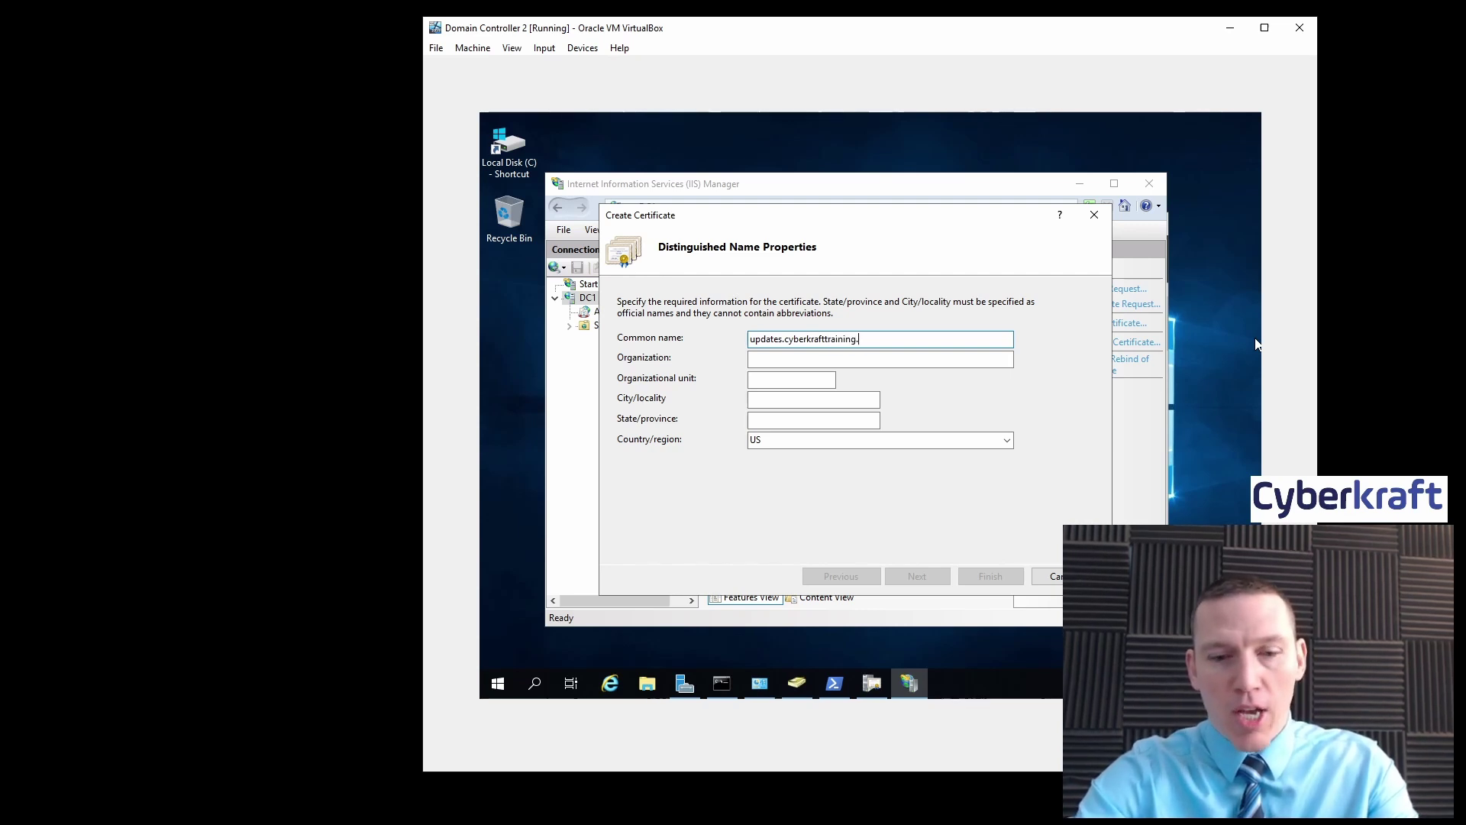
{"action": "type", "text": ".com"}
Step: Set the certificate's organization to Cyberkraft and its organizational unit to Cyberkraft Admin
{"action": "left_click", "coordinate": [942, 359]}
{"action": "type", "text": "Cyberkraft"}
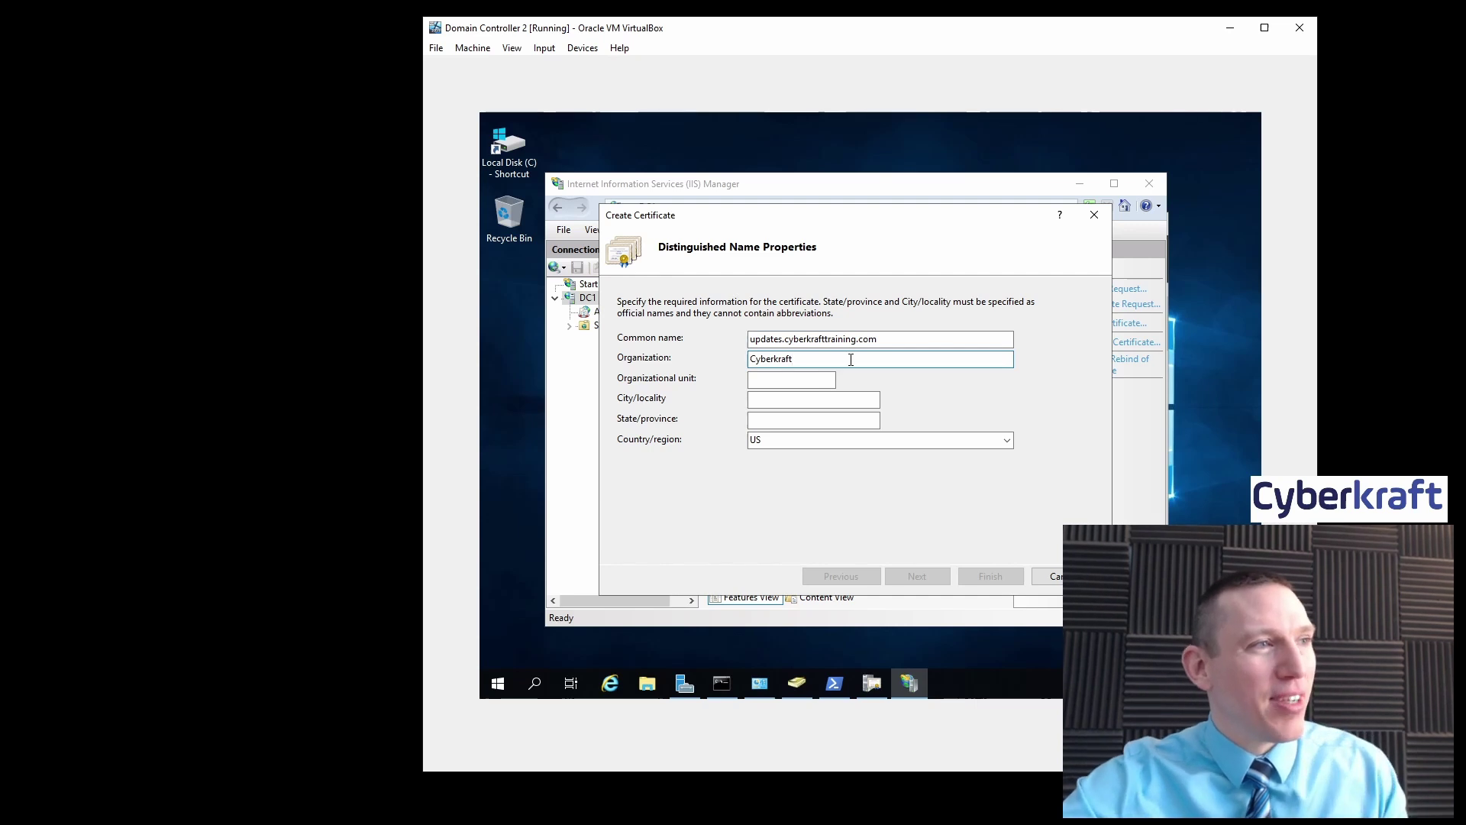
{"action": "left_click", "coordinate": [781, 381]}
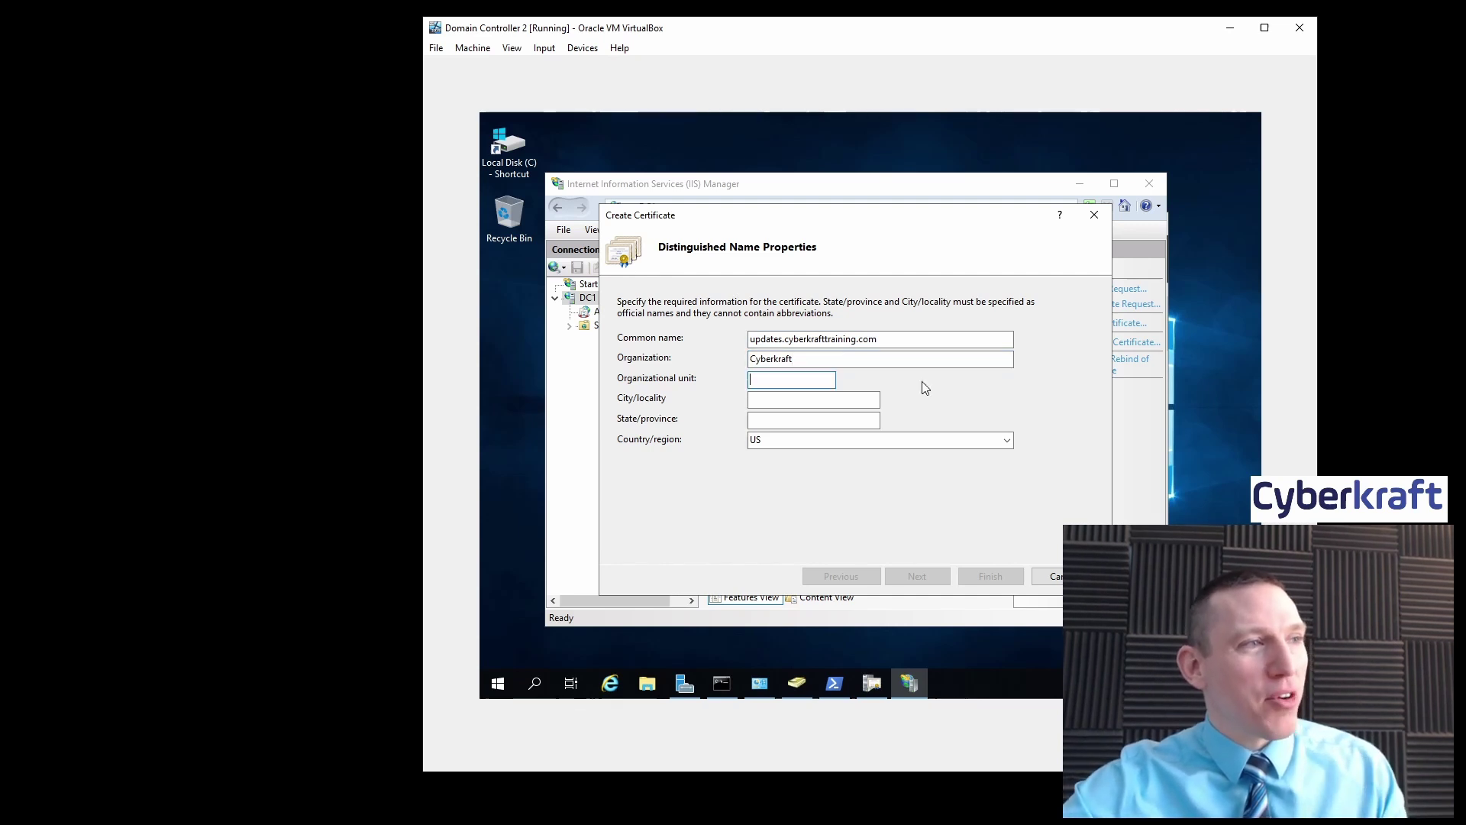
{"action": "type", "text": "Cyberkraft Admin"}
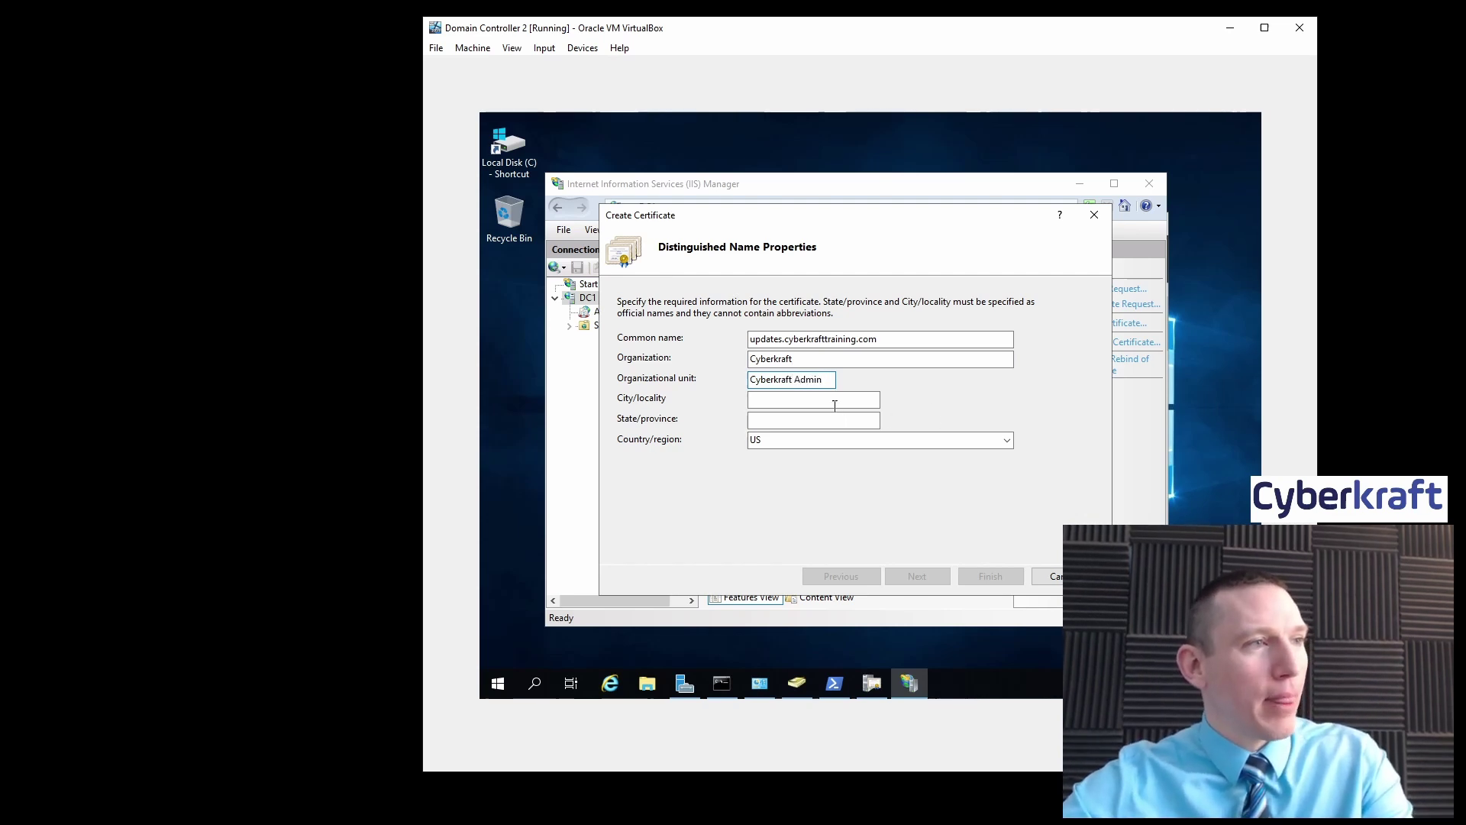
Step: Set the certificate's city to Bloomfield and state to NJ, and continue to the certification authority page
{"action": "left_click", "coordinate": [834, 399]}
{"action": "type", "text": "Bloomfield"}
{"action": "key", "text": "Tab"}
{"action": "type", "text": "N"}
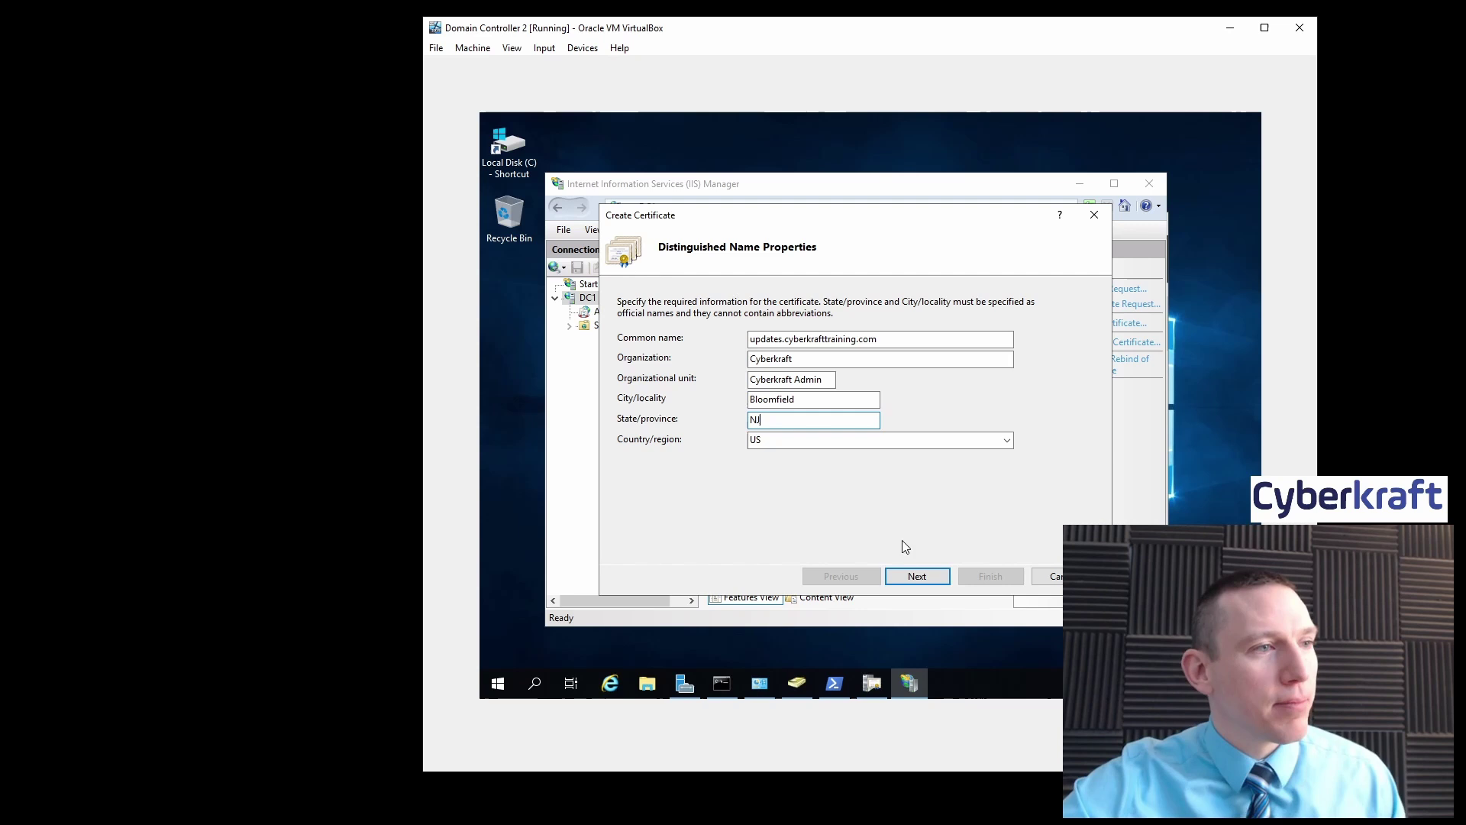
{"action": "left_click", "coordinate": [910, 571]}
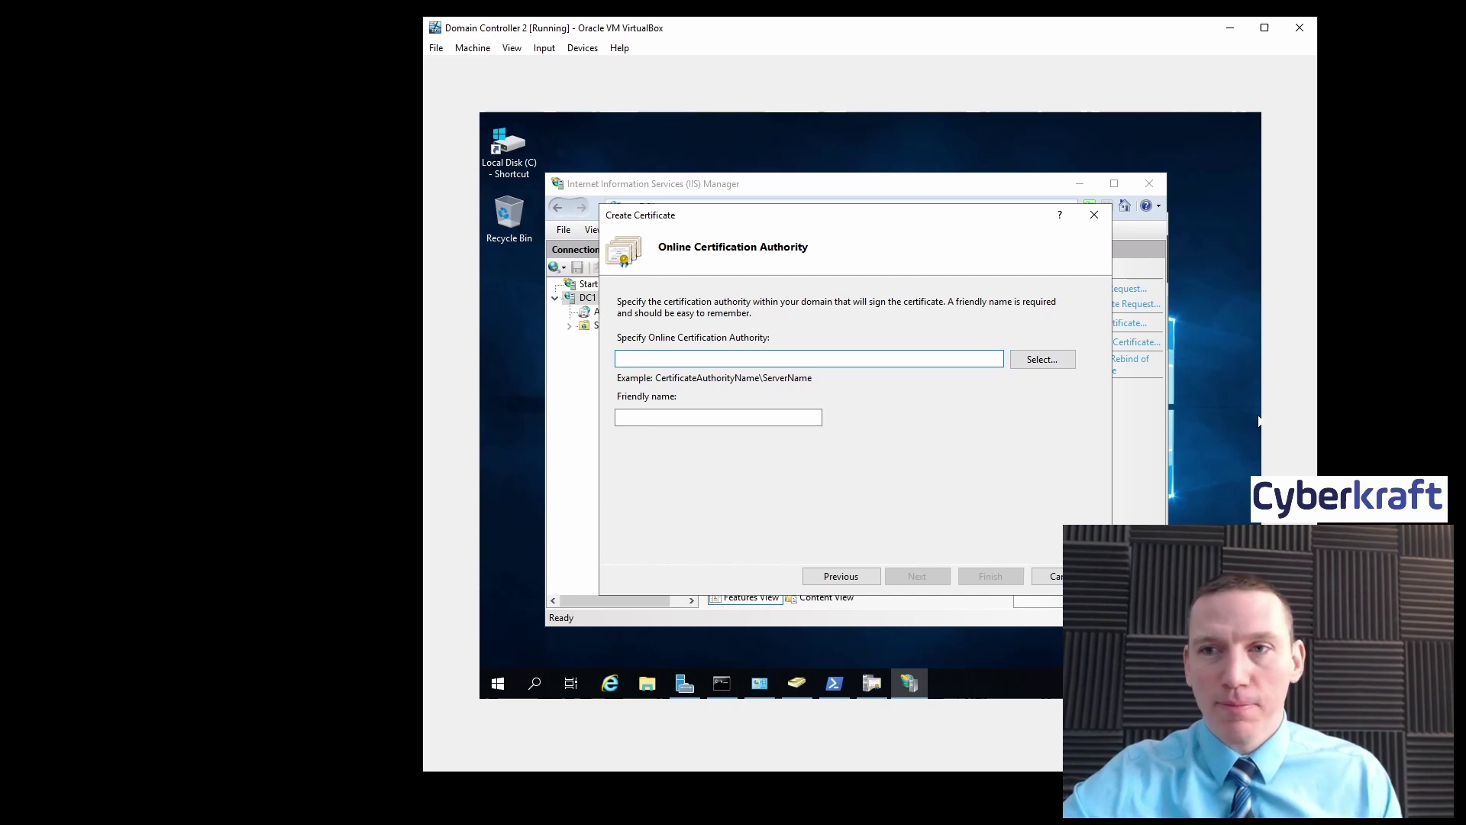
Step: Choose Cyberkraft-DC1-CA as the online certification authority, set the friendly name to Cyberkraft CA and finish creating the certificate
{"action": "left_click", "coordinate": [1055, 361]}
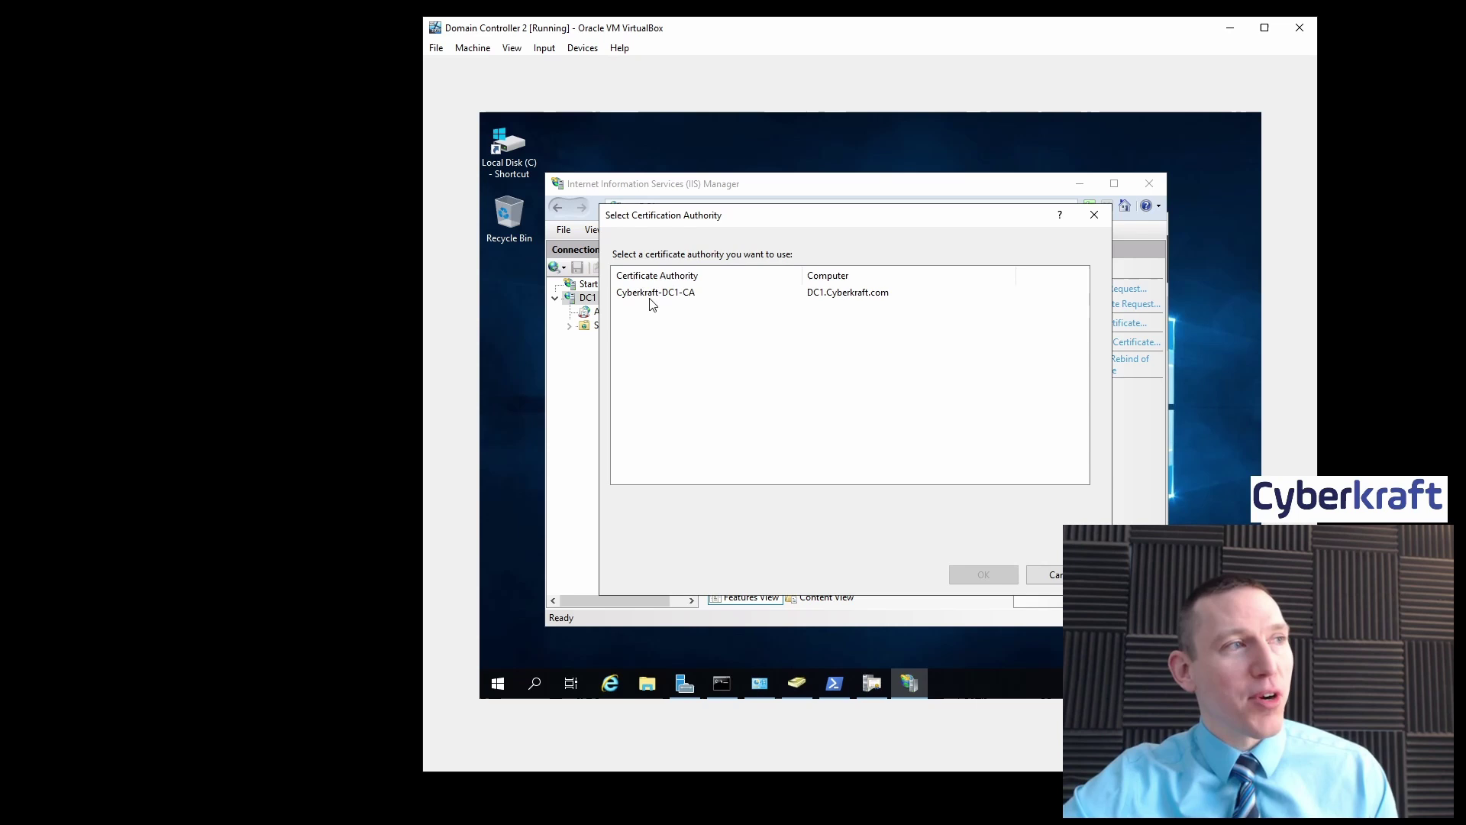
{"action": "left_click", "coordinate": [675, 294]}
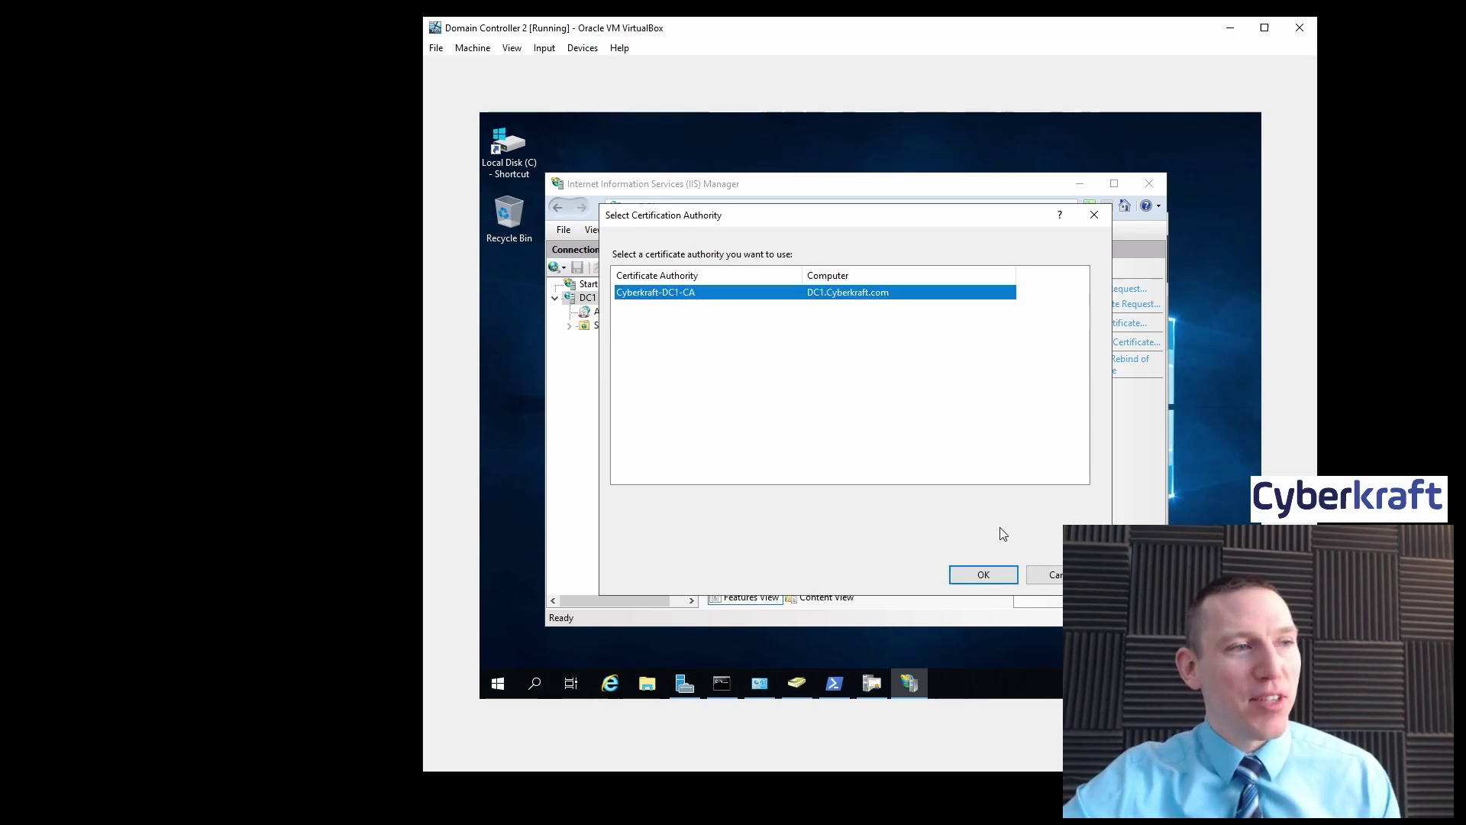
{"action": "left_click", "coordinate": [985, 573]}
{"action": "left_click", "coordinate": [731, 417]}
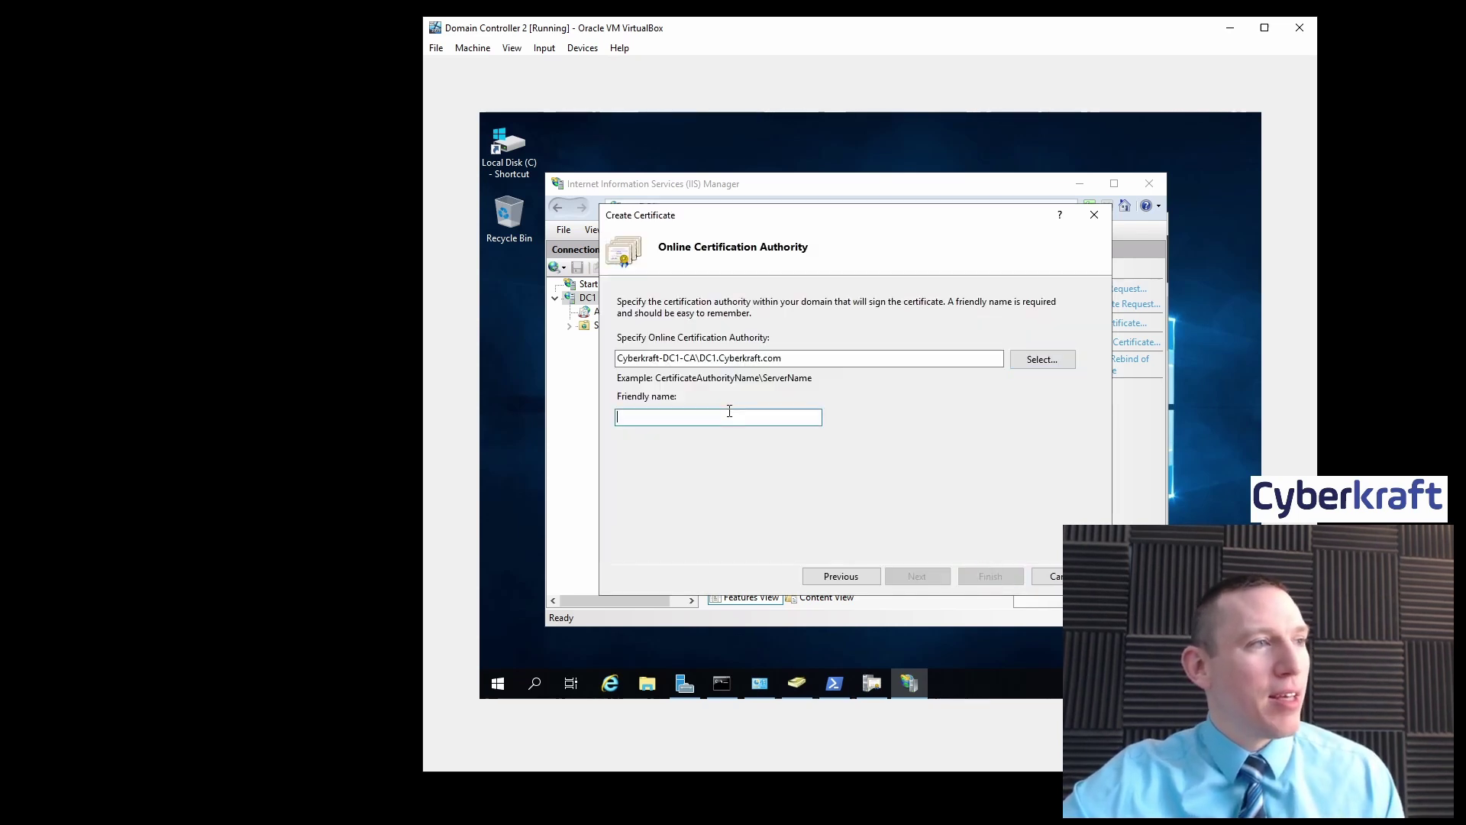
{"action": "type", "text": "C"}
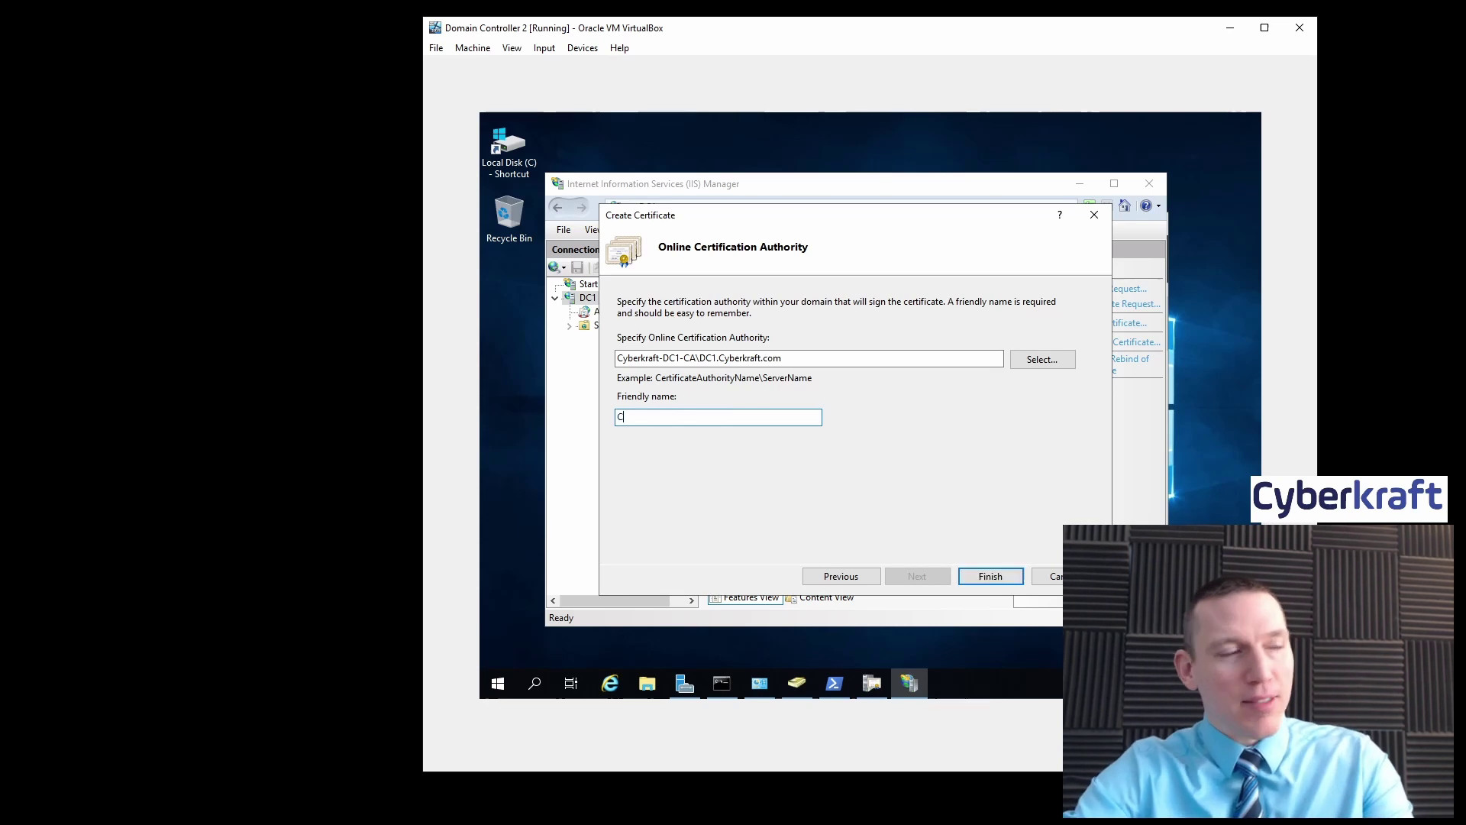
{"action": "type", "text": "yberkraft CA"}
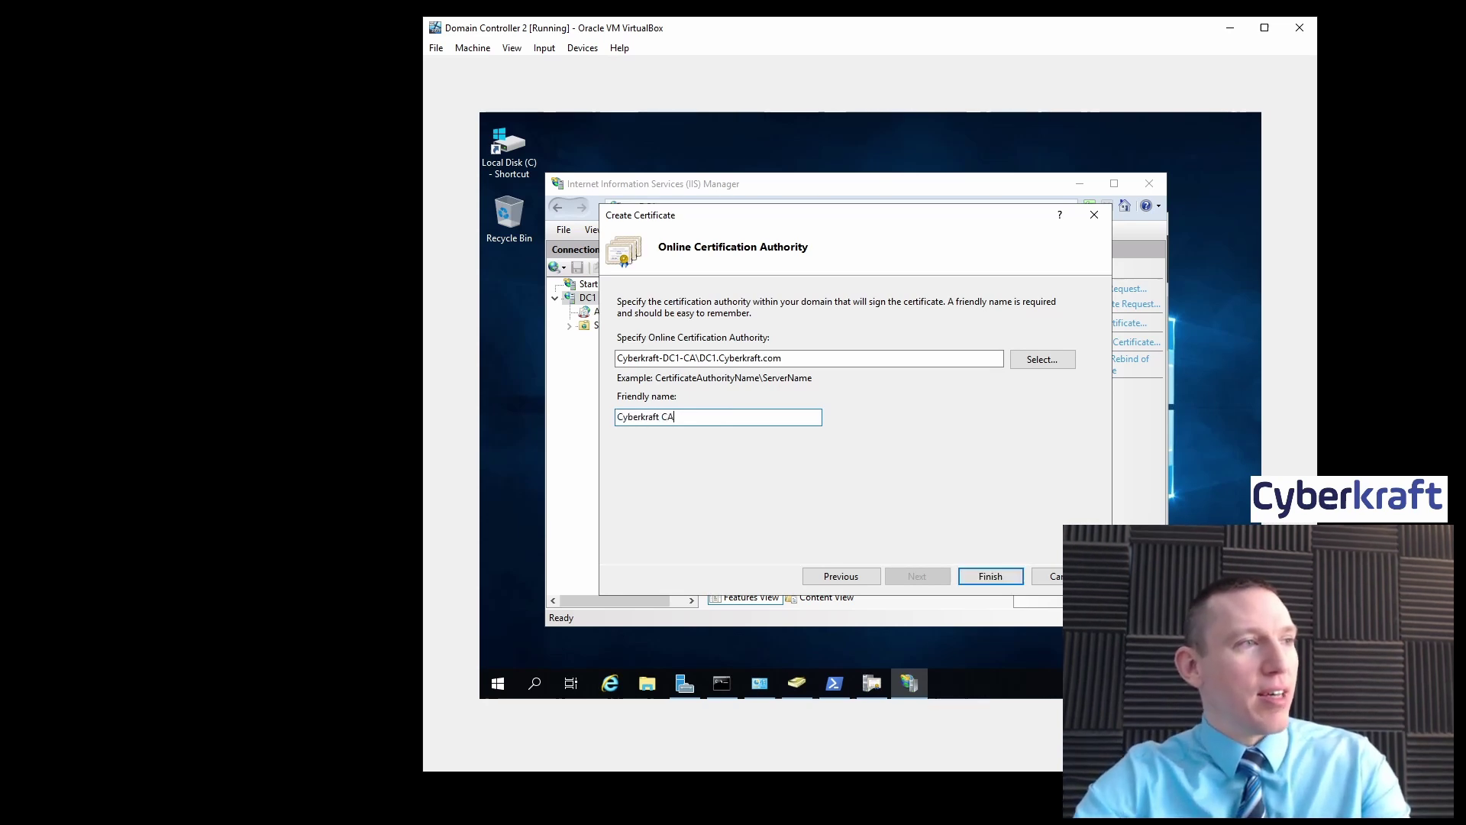
{"action": "left_click", "coordinate": [991, 577]}
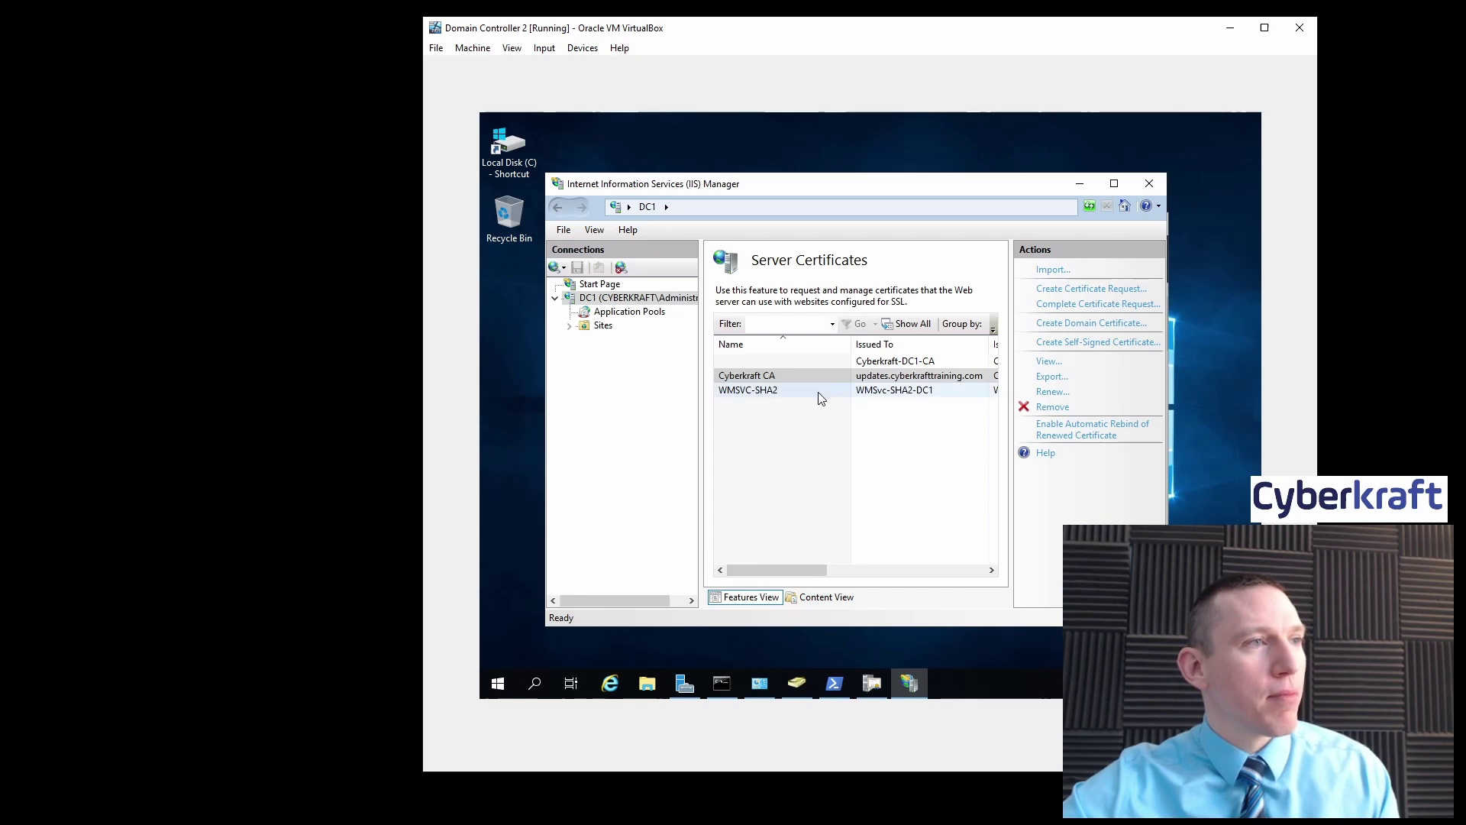
Step: Select the Cyberkraft CA certificate in the list and widen the Certificate Hash column to inspect its hash
{"action": "right_click", "coordinate": [784, 374]}
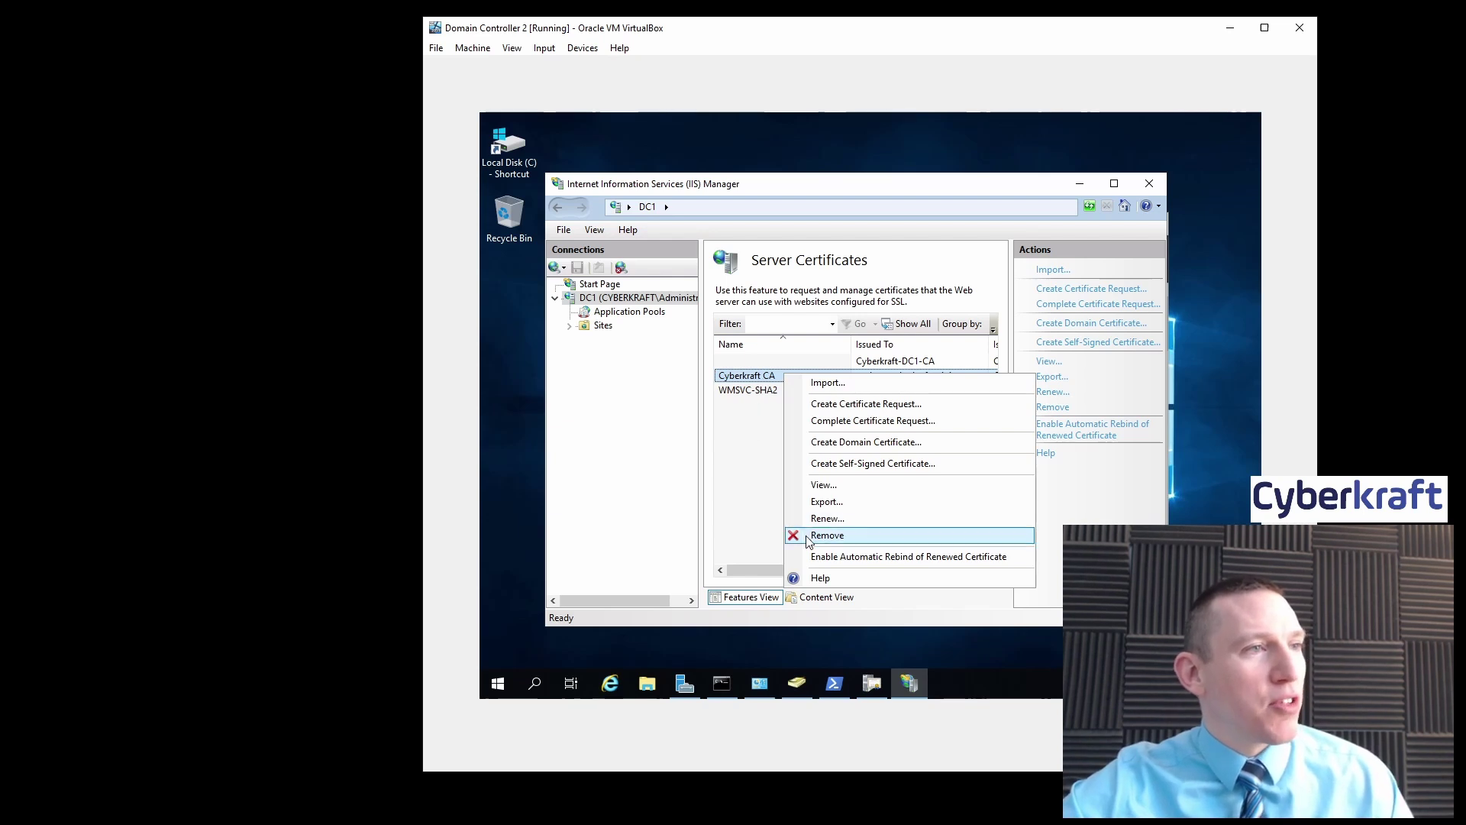
{"action": "left_click", "coordinate": [762, 530]}
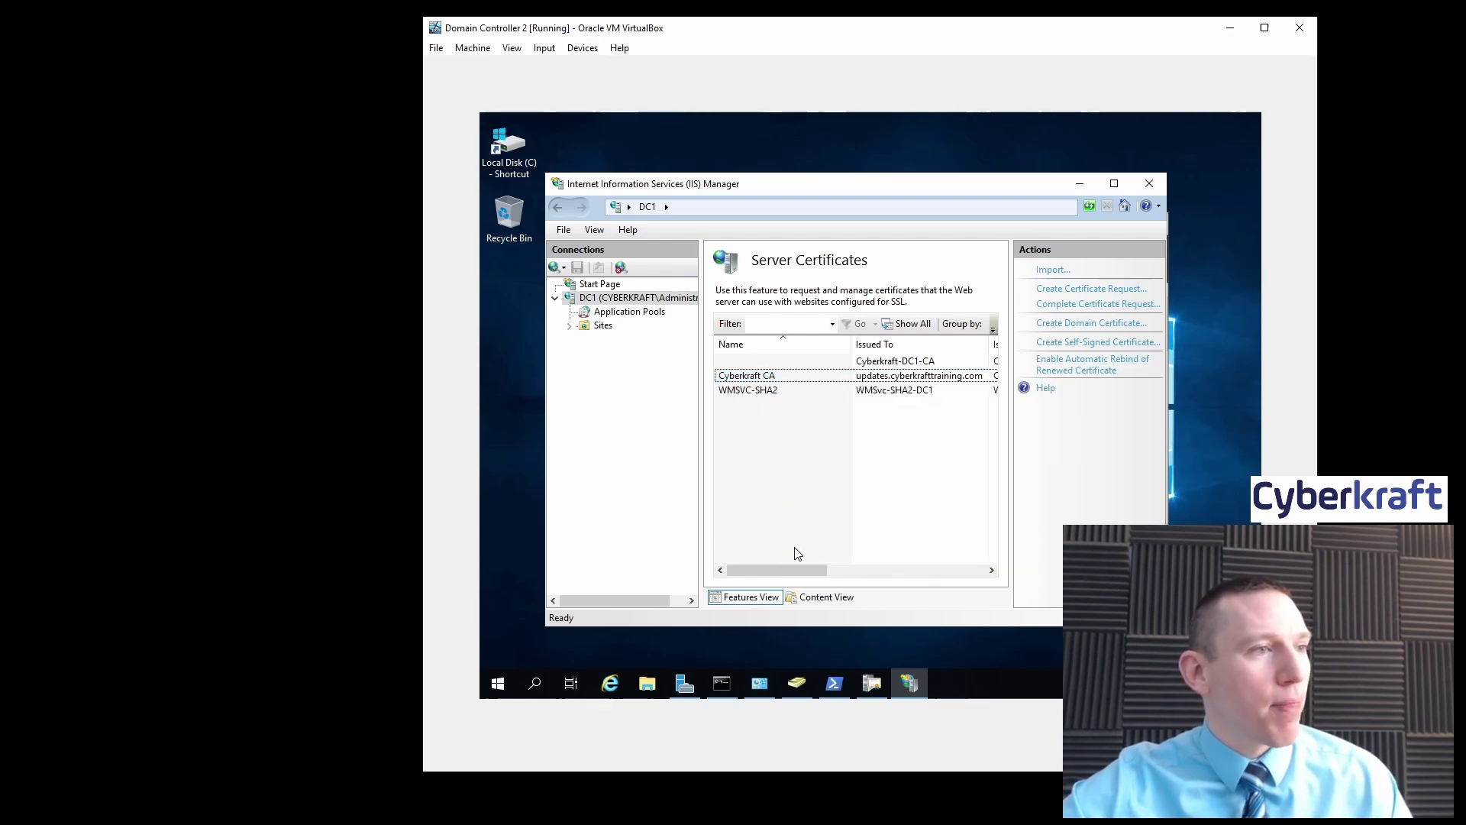
{"action": "left_click_drag", "start_coordinate": [801, 570], "coordinate": [958, 572]}
{"action": "left_click", "coordinate": [852, 375]}
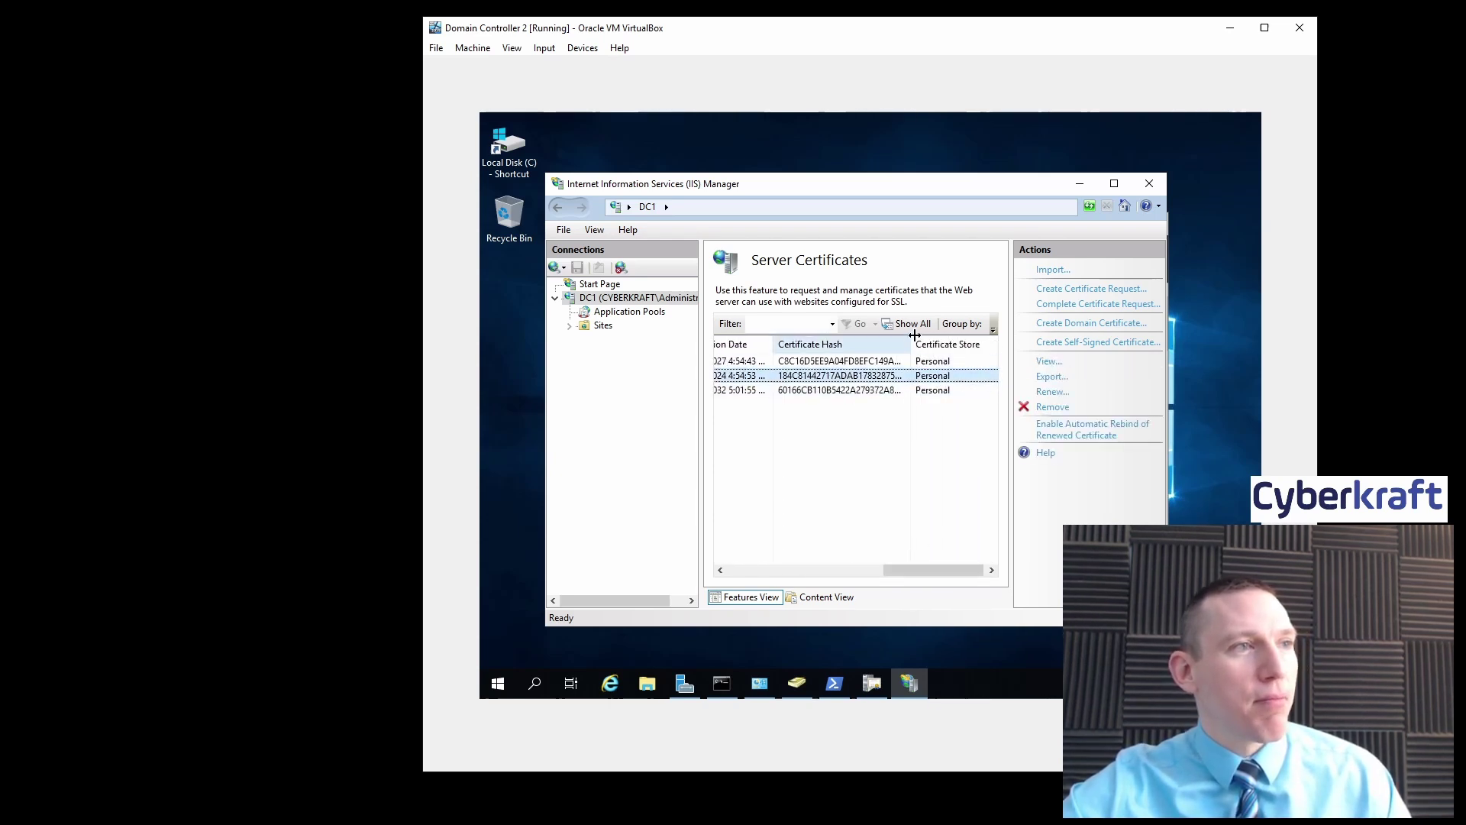
{"action": "left_click_drag", "start_coordinate": [913, 347], "coordinate": [950, 349]}
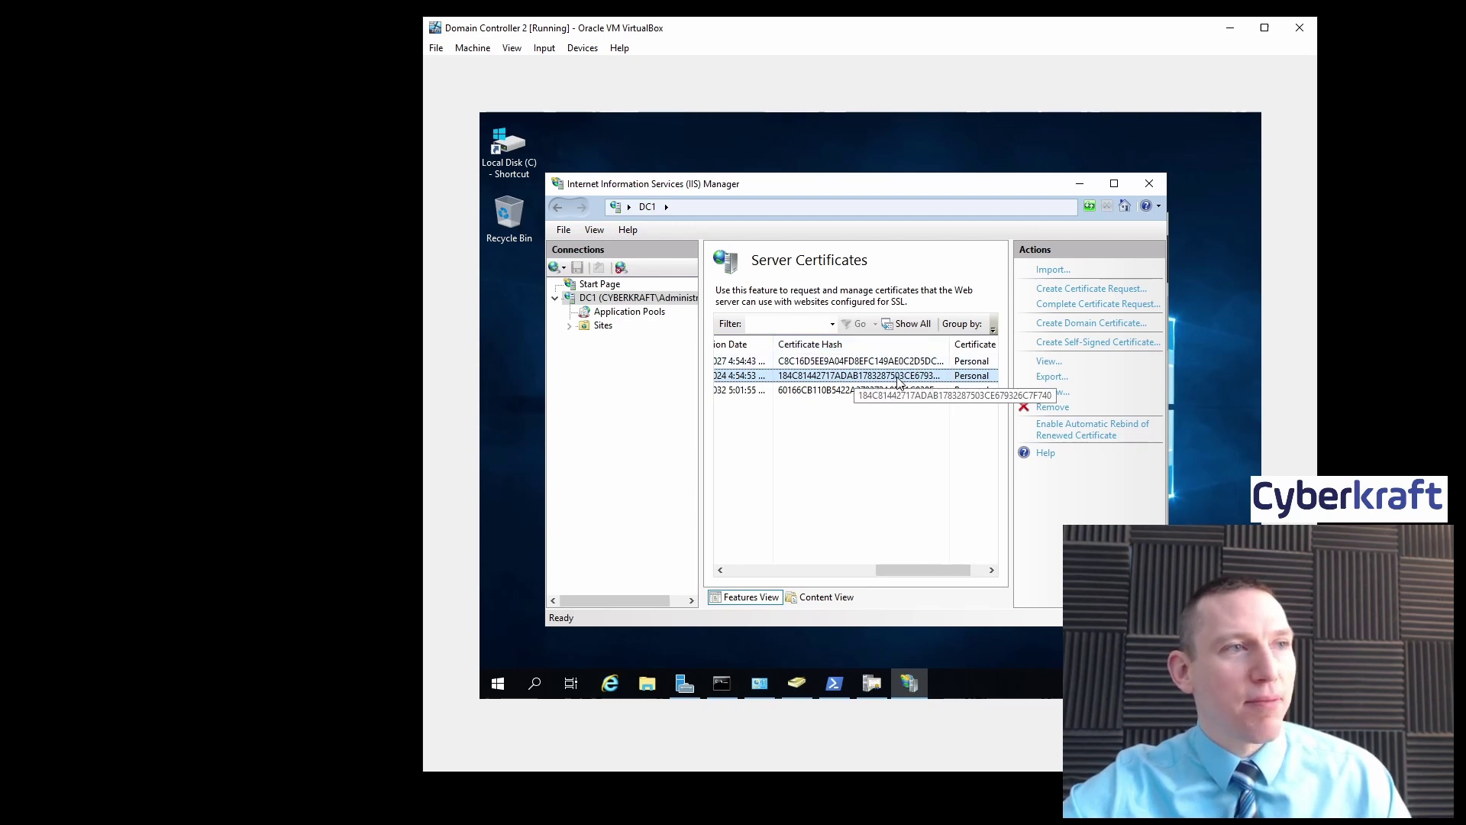
Step: View the Cyberkraft CA certificate's detailed fields and examine its public key
{"action": "left_click", "coordinate": [1050, 361]}
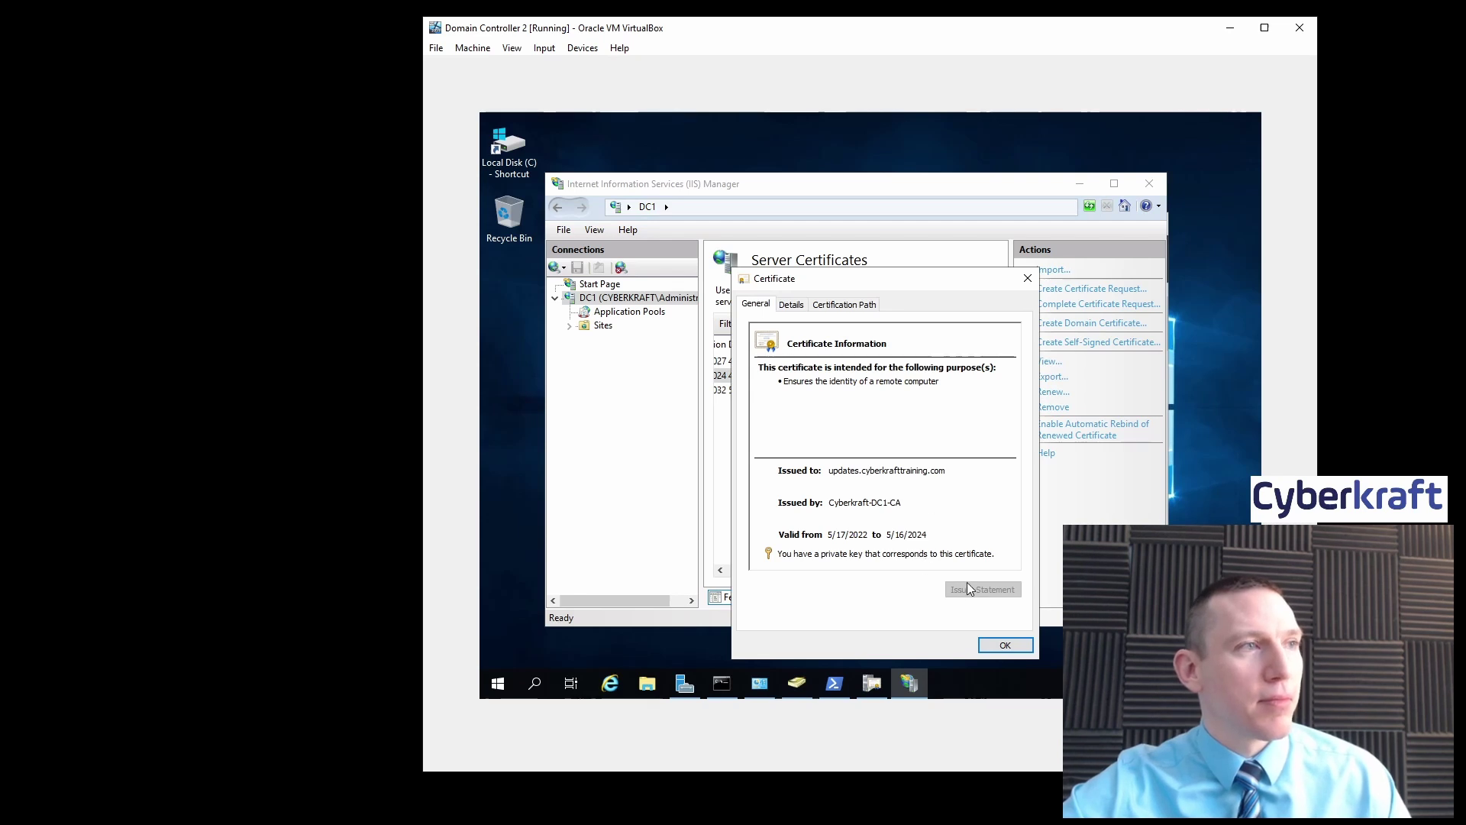
{"action": "left_click", "coordinate": [792, 305]}
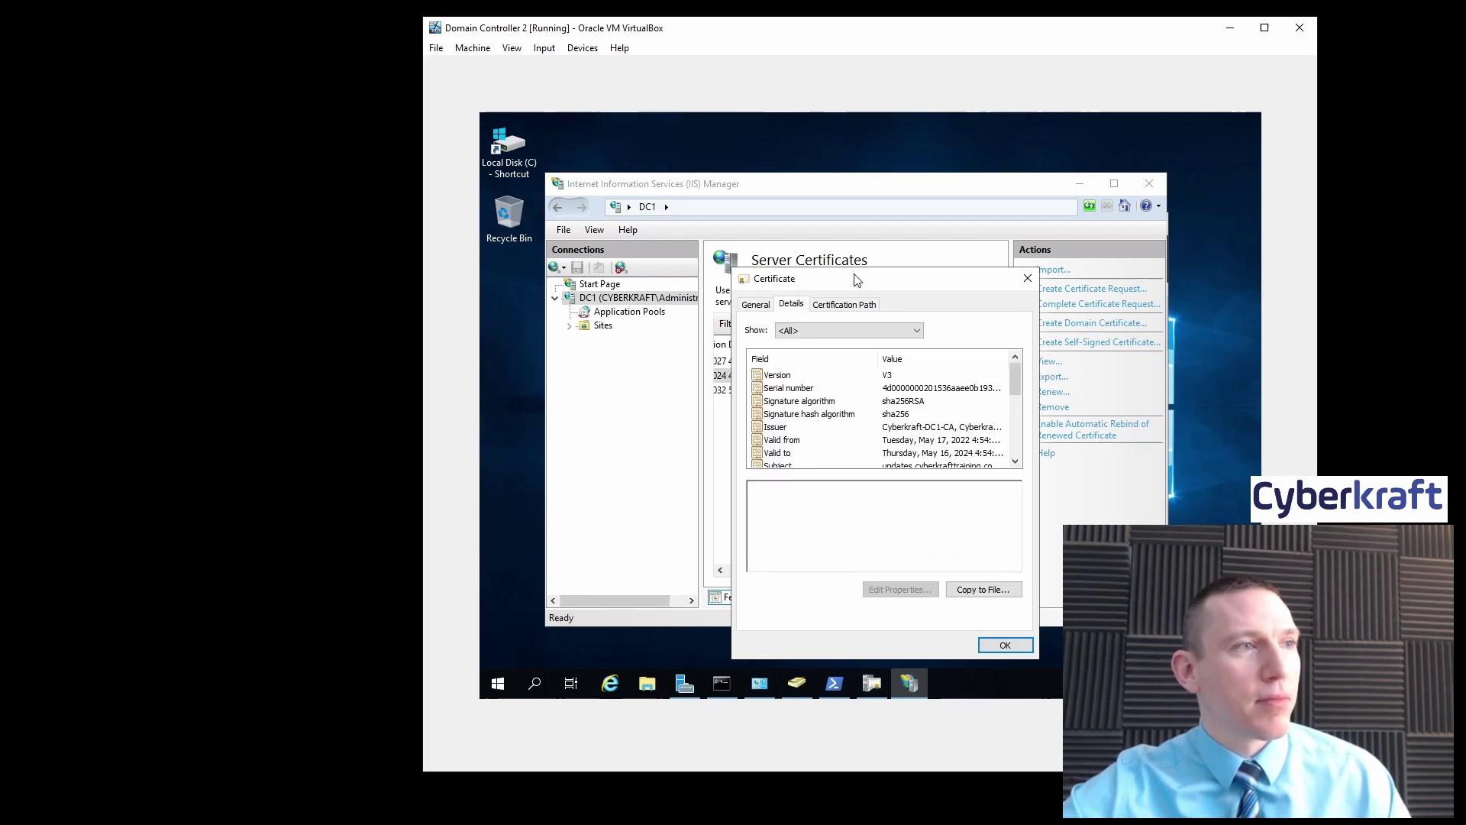
{"action": "left_click_drag", "start_coordinate": [857, 280], "coordinate": [858, 240]}
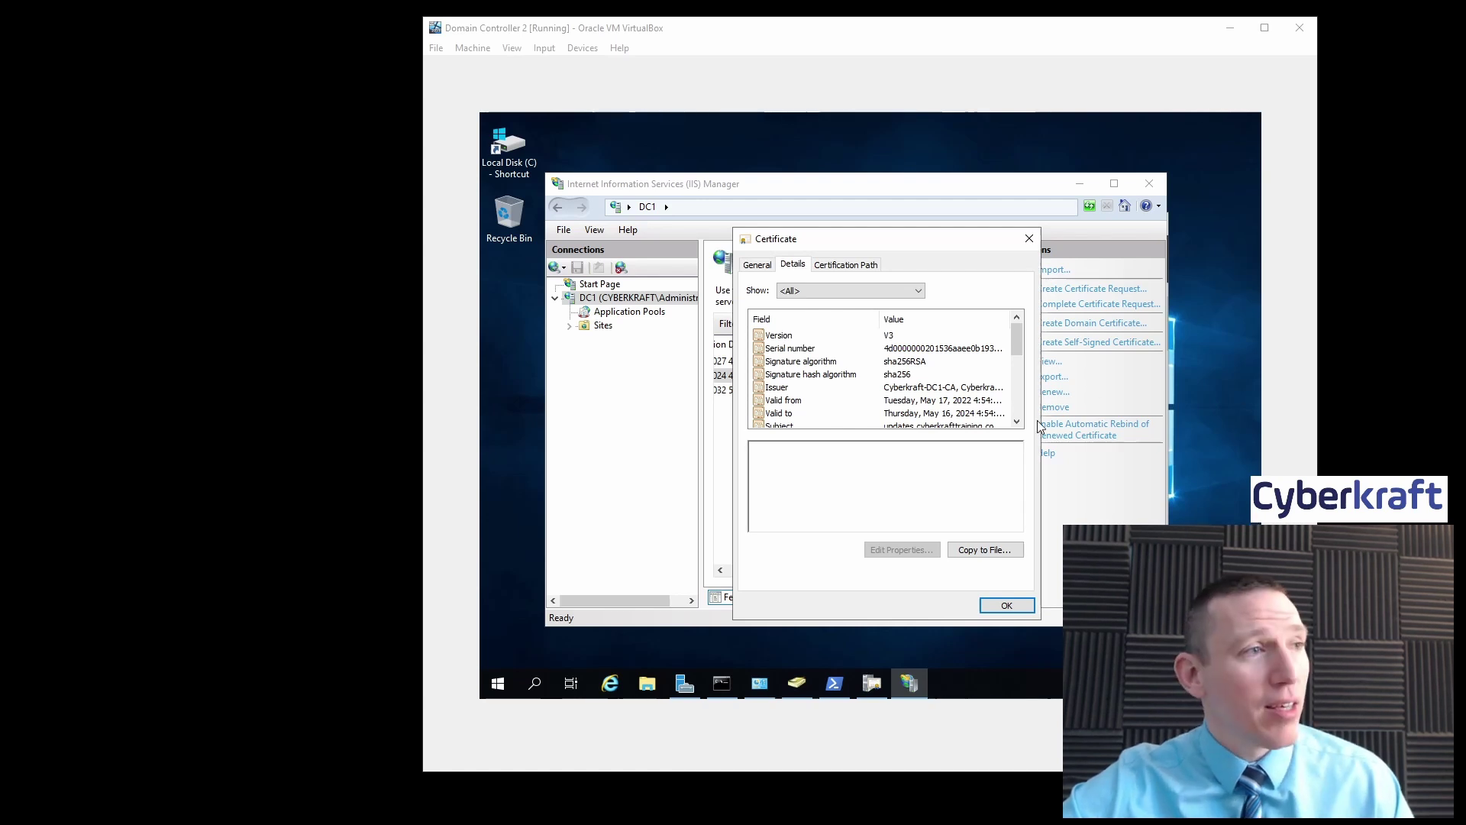
{"action": "left_click_drag", "start_coordinate": [930, 246], "coordinate": [940, 245]}
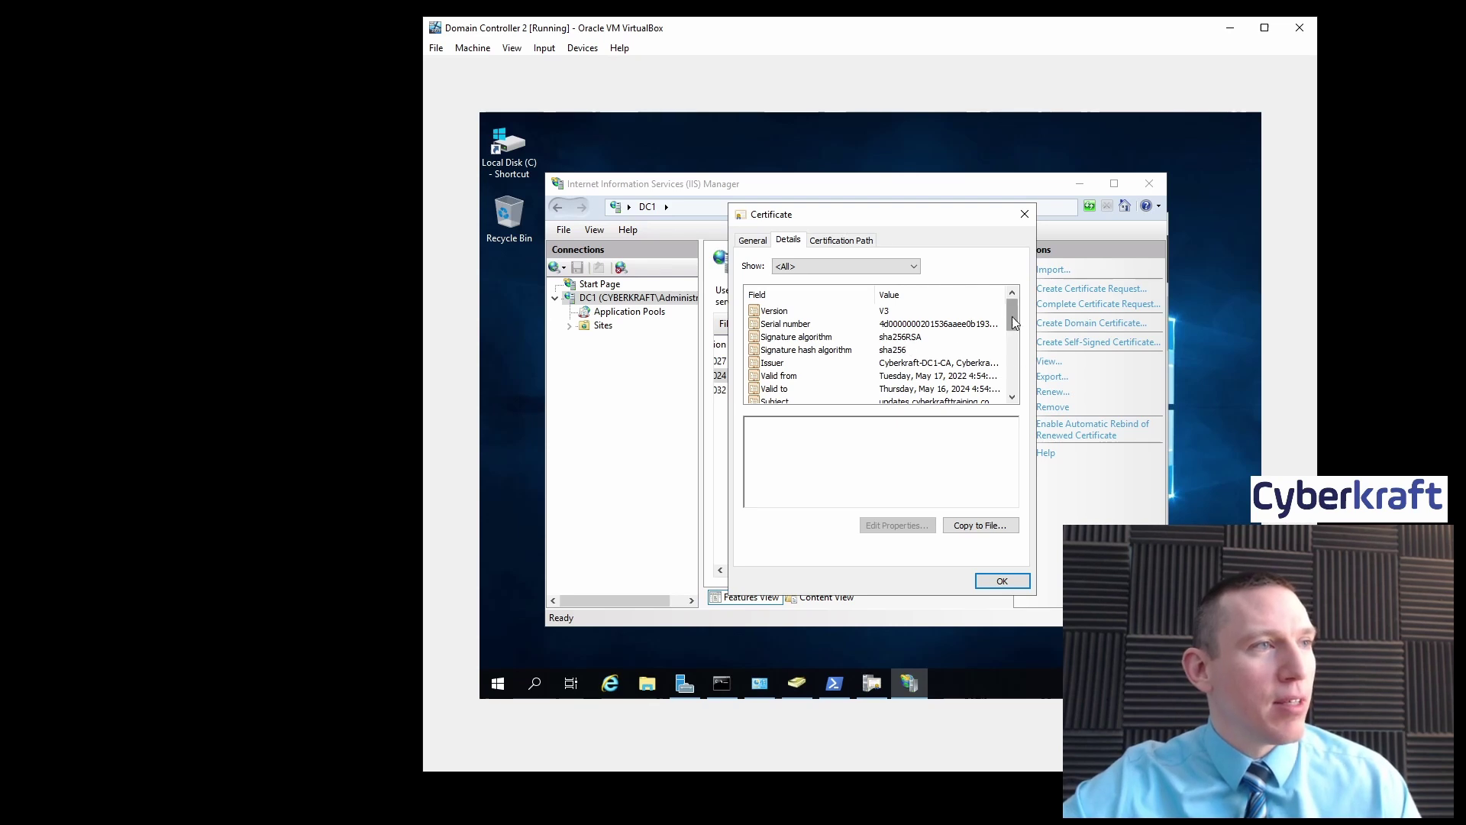
{"action": "left_click_drag", "start_coordinate": [1011, 317], "coordinate": [1011, 327]}
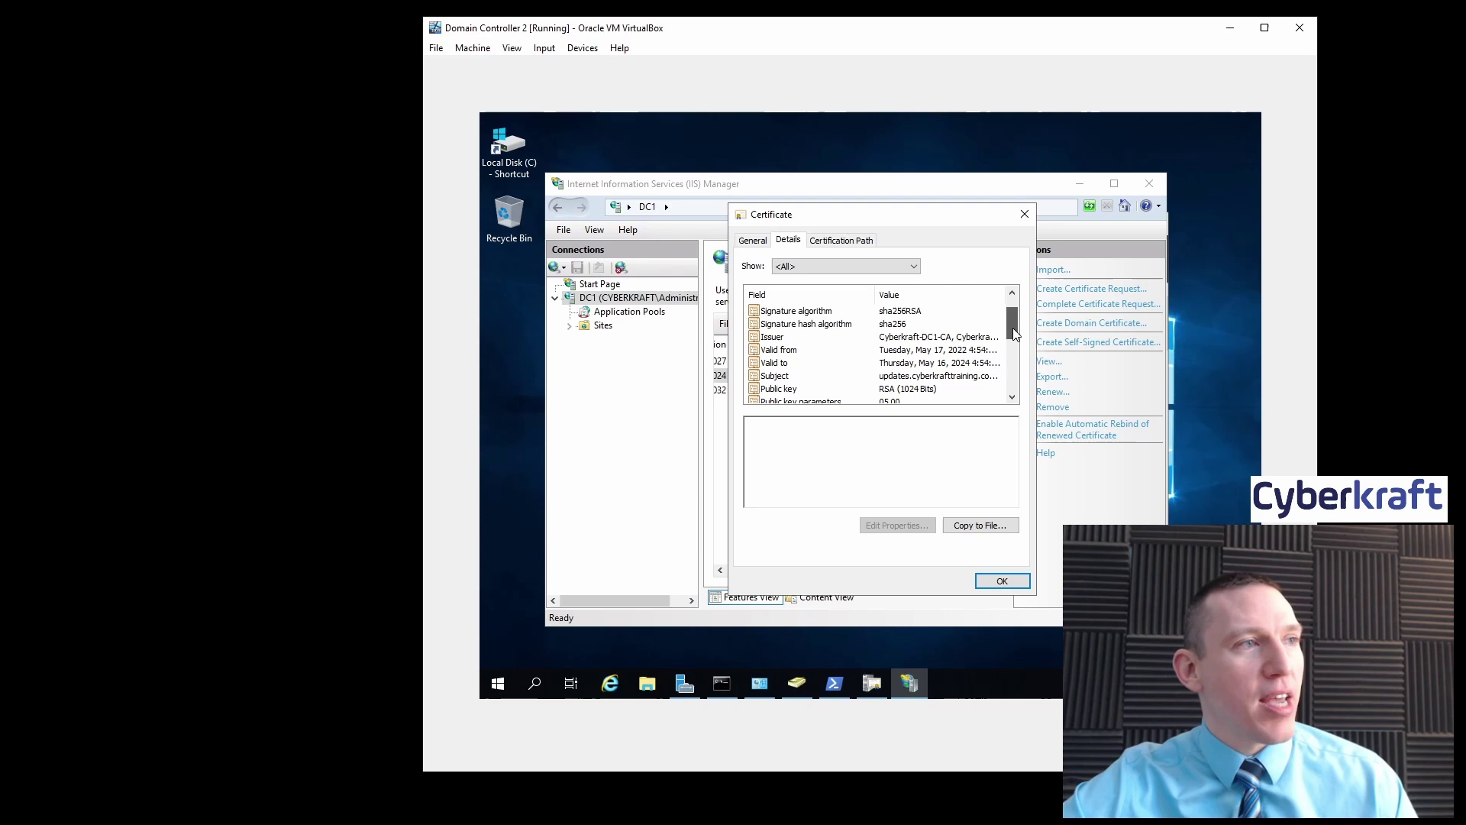
{"action": "mouse_move", "coordinate": [1016, 317]}
{"action": "left_mouse_down"}
{"action": "mouse_move", "coordinate": [1016, 350]}
{"action": "mouse_move", "coordinate": [1015, 337]}
{"action": "left_mouse_up"}
{"action": "left_click", "coordinate": [890, 340]}
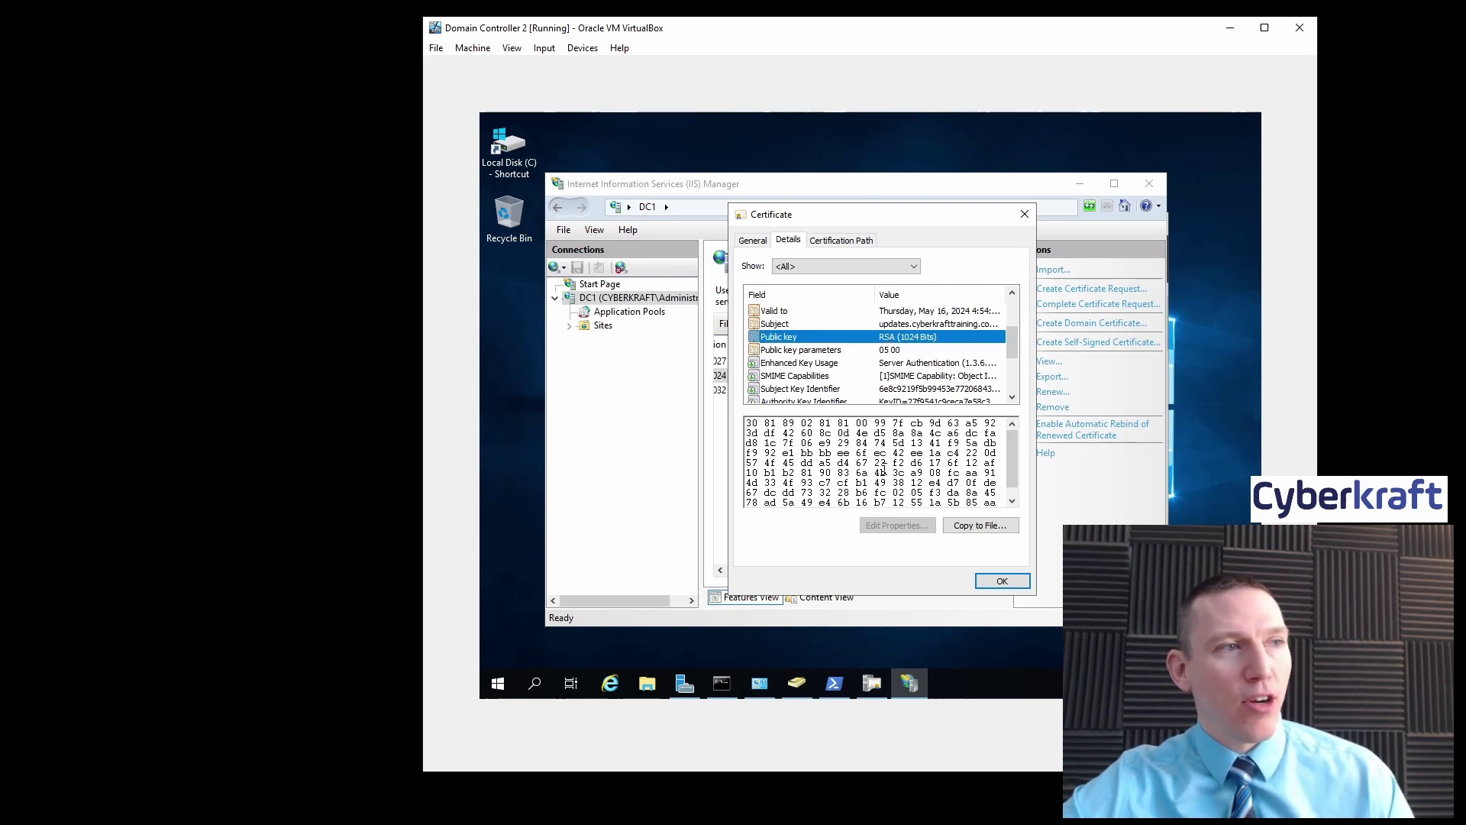
{"action": "scroll", "coordinate": [1016, 455], "scroll_direction": "down", "scroll_amount": 1}
{"action": "scroll", "coordinate": [1016, 478], "scroll_direction": "up", "scroll_amount": 1}
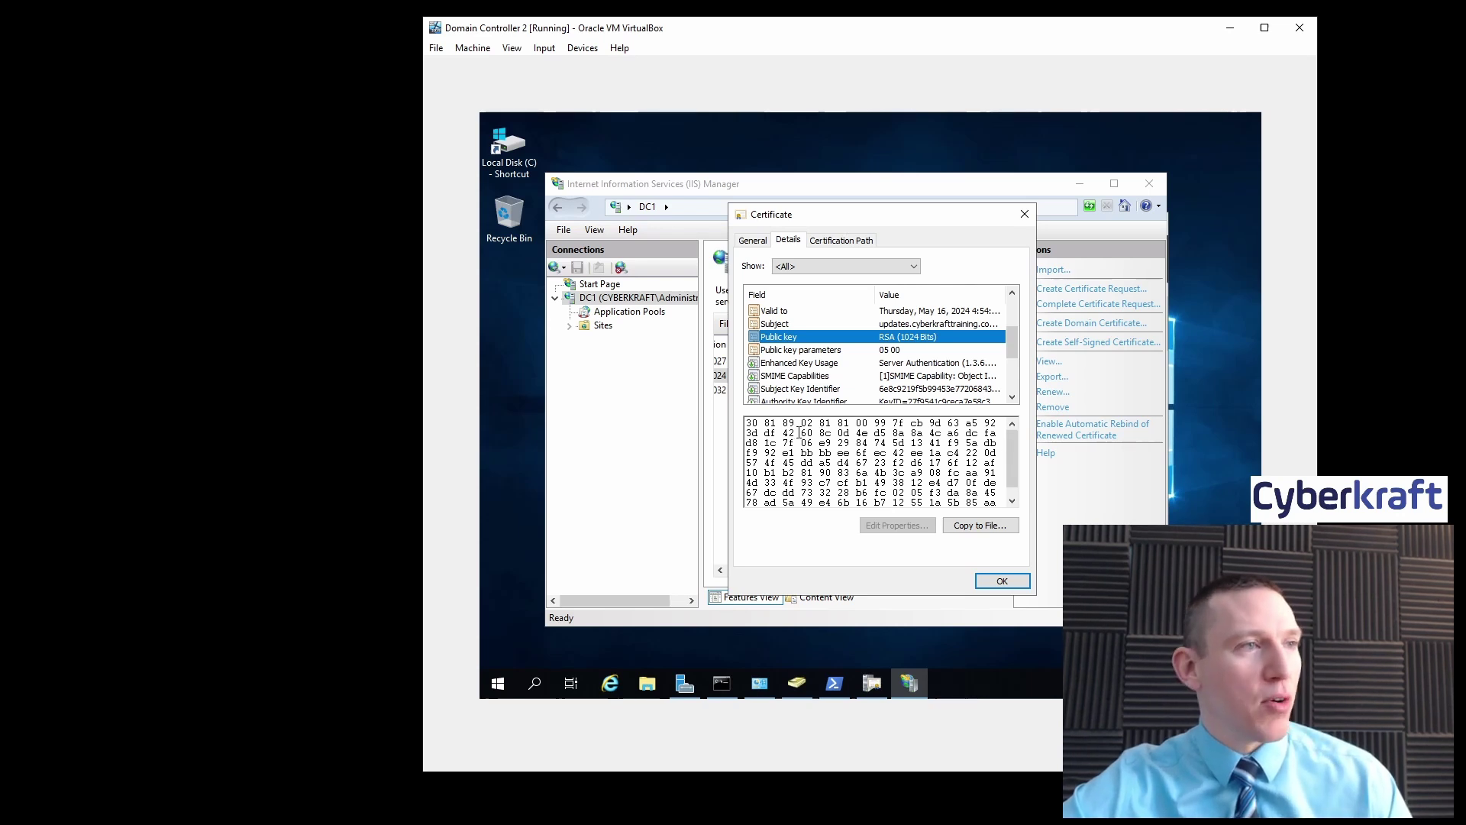
Step: Examine the certificate's SMIME Capabilities, Authority Key Identifier, Authority Information Access and Key Usage fields
{"action": "left_click_drag", "start_coordinate": [1010, 346], "coordinate": [1015, 366]}
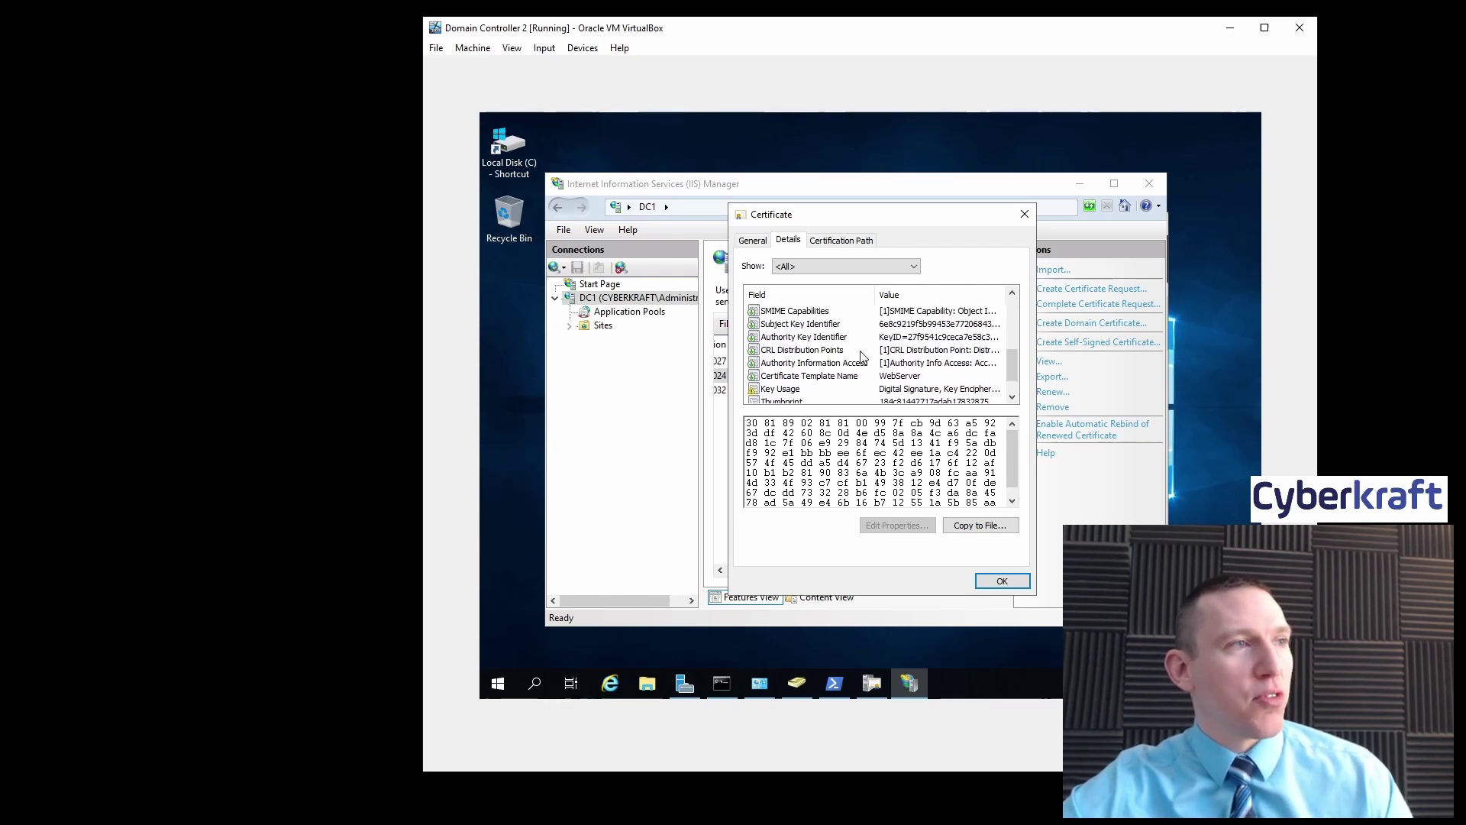
{"action": "left_click", "coordinate": [1012, 294]}
{"action": "left_click", "coordinate": [1012, 293]}
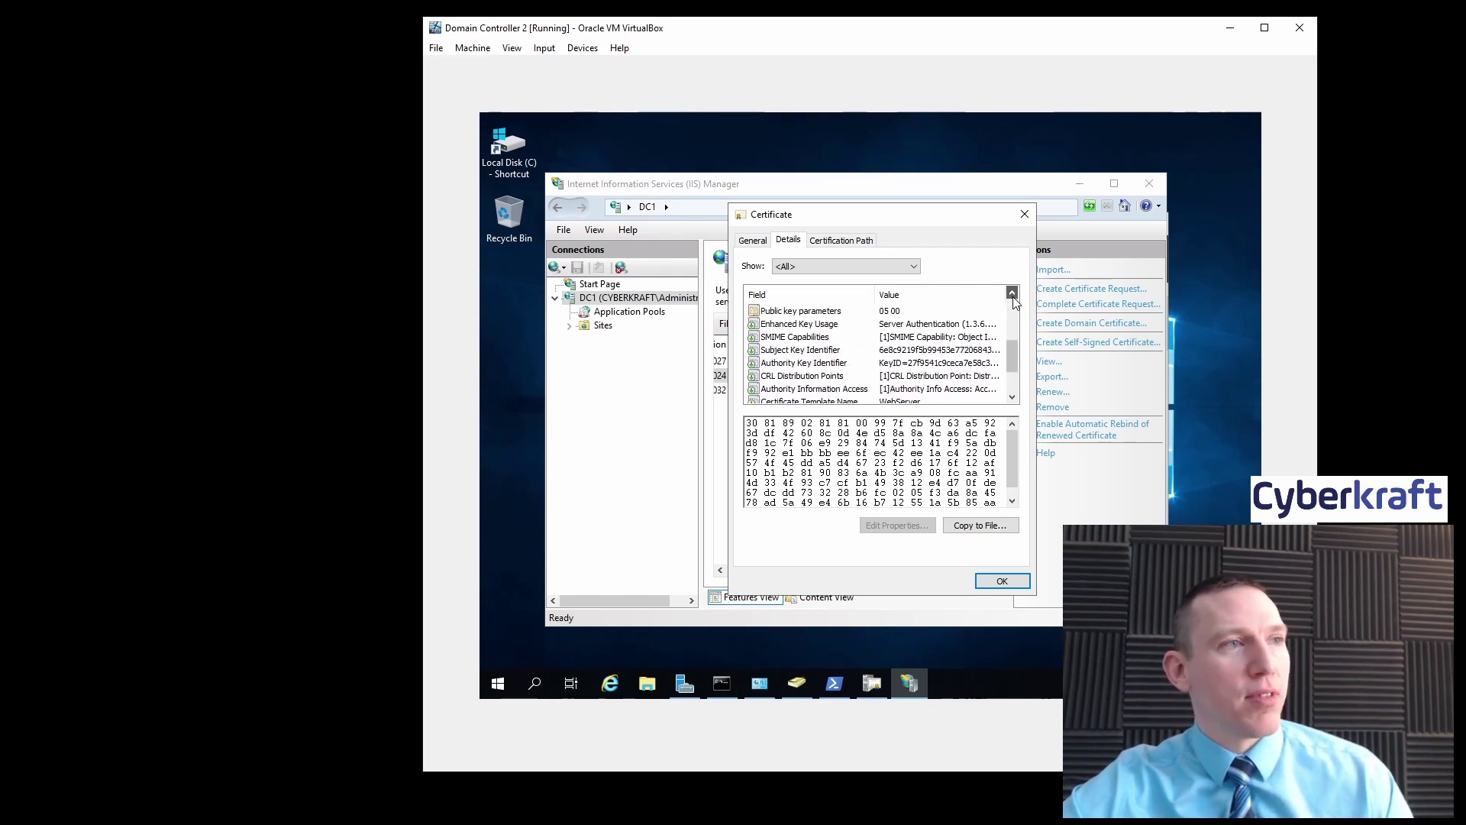
{"action": "left_click", "coordinate": [934, 338]}
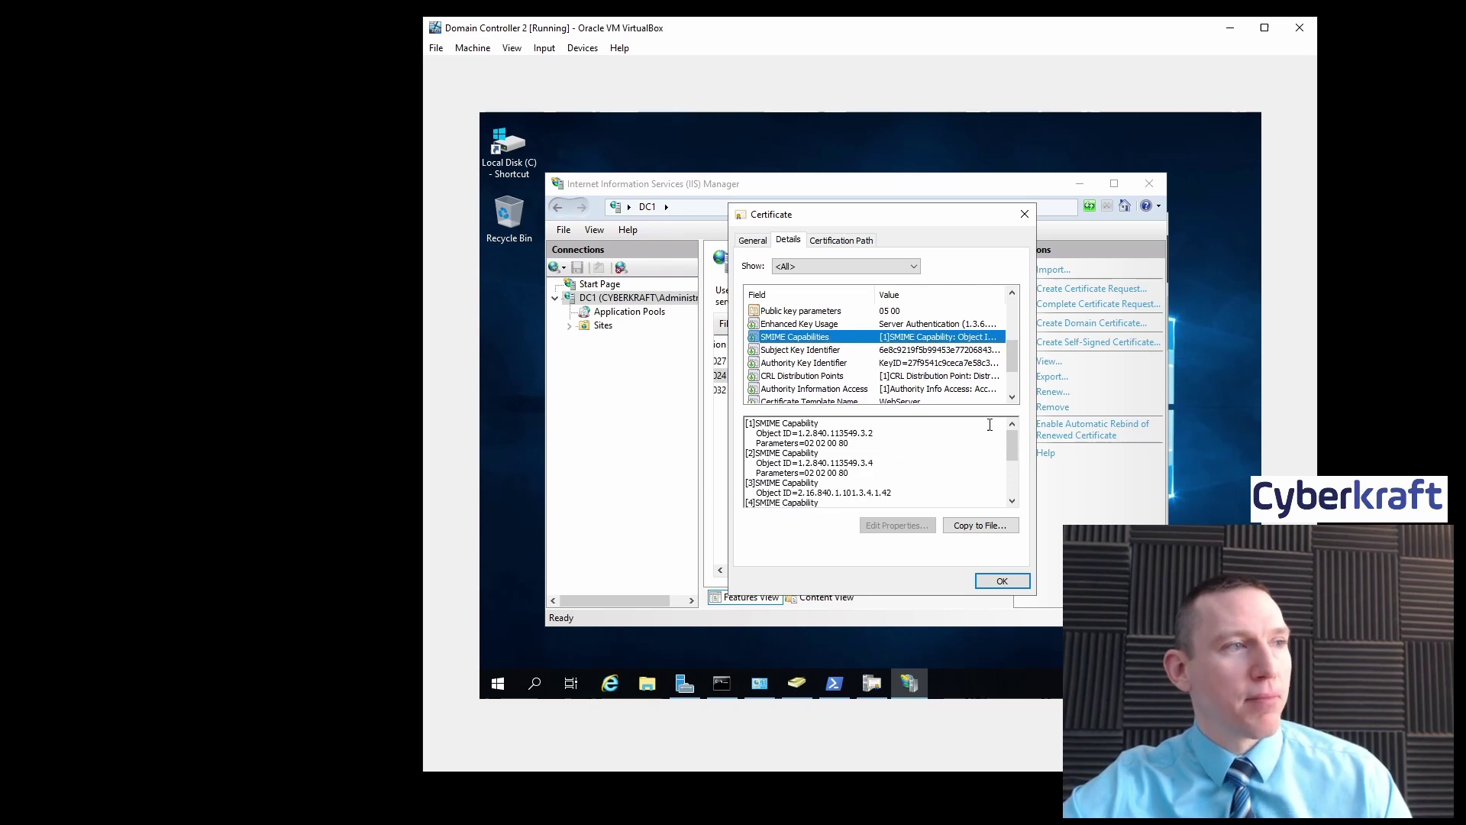
{"action": "mouse_move", "coordinate": [1013, 446]}
{"action": "left_mouse_down"}
{"action": "mouse_move", "coordinate": [1014, 485]}
{"action": "mouse_move", "coordinate": [1012, 442]}
{"action": "left_mouse_up"}
{"action": "left_click", "coordinate": [919, 365]}
{"action": "scroll", "coordinate": [919, 366], "scroll_direction": "down", "scroll_amount": 1}
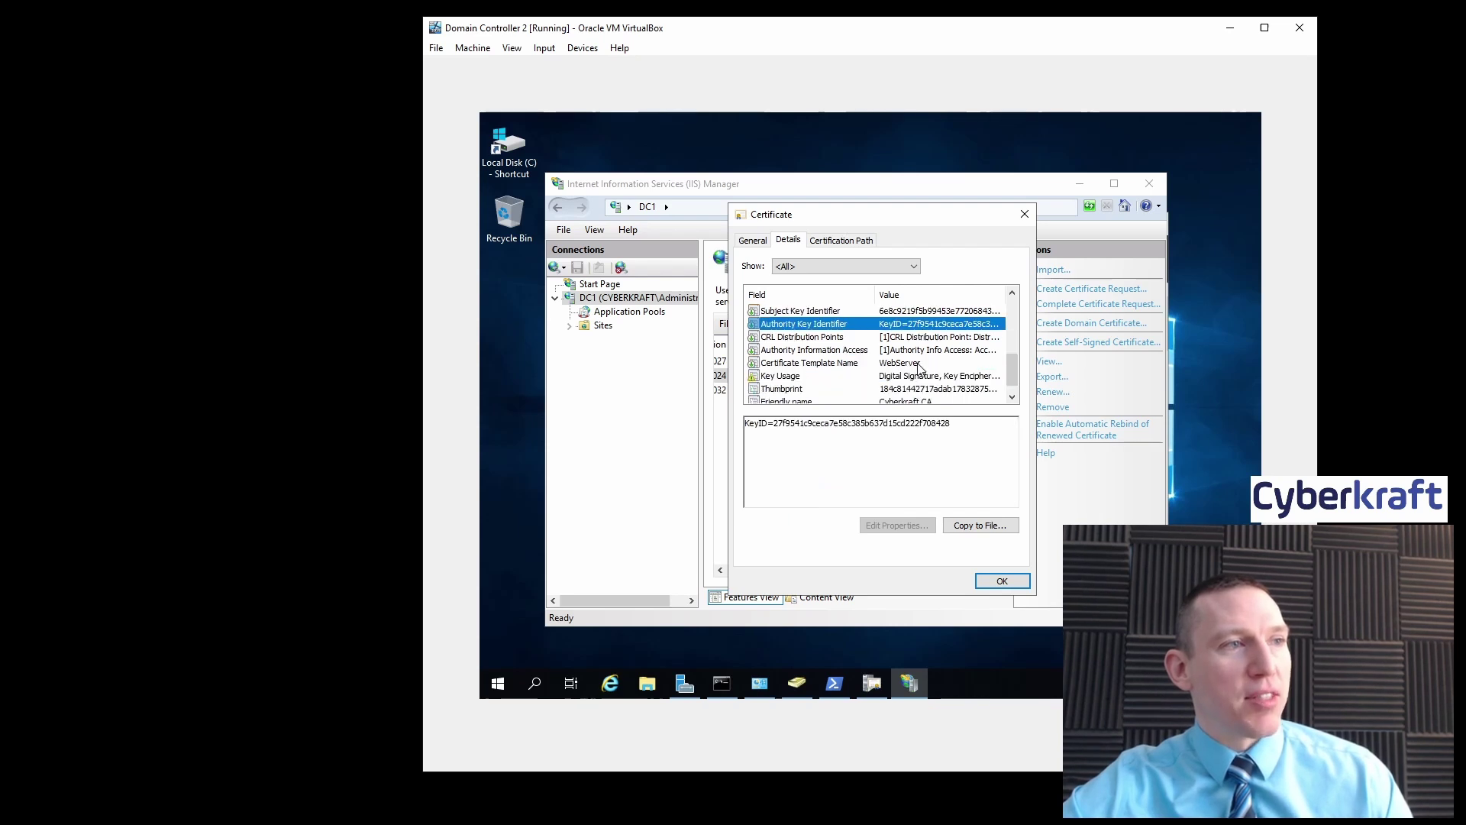
{"action": "left_click", "coordinate": [926, 377]}
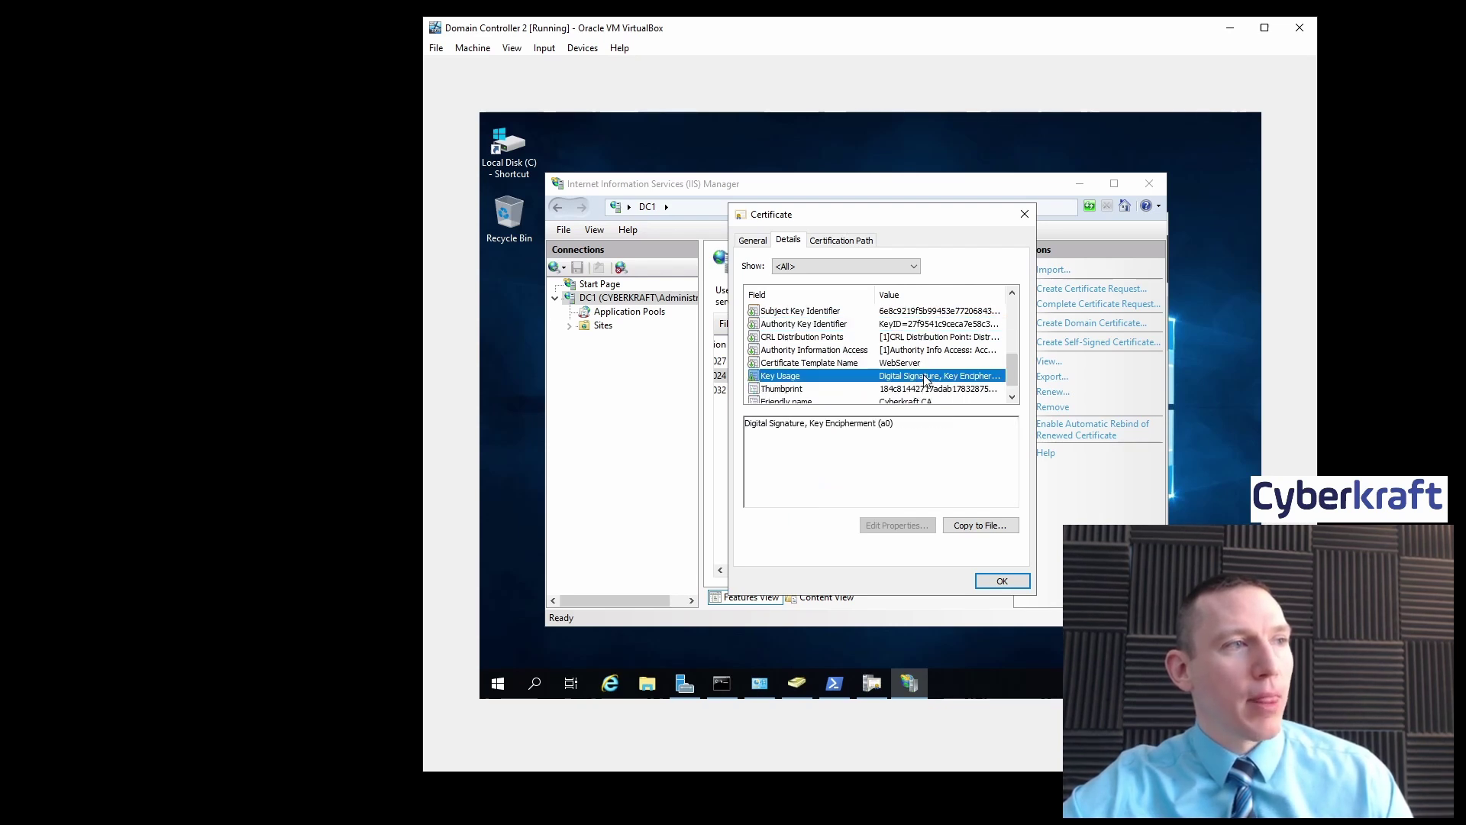
{"action": "scroll", "coordinate": [926, 379], "scroll_direction": "down", "scroll_amount": 1}
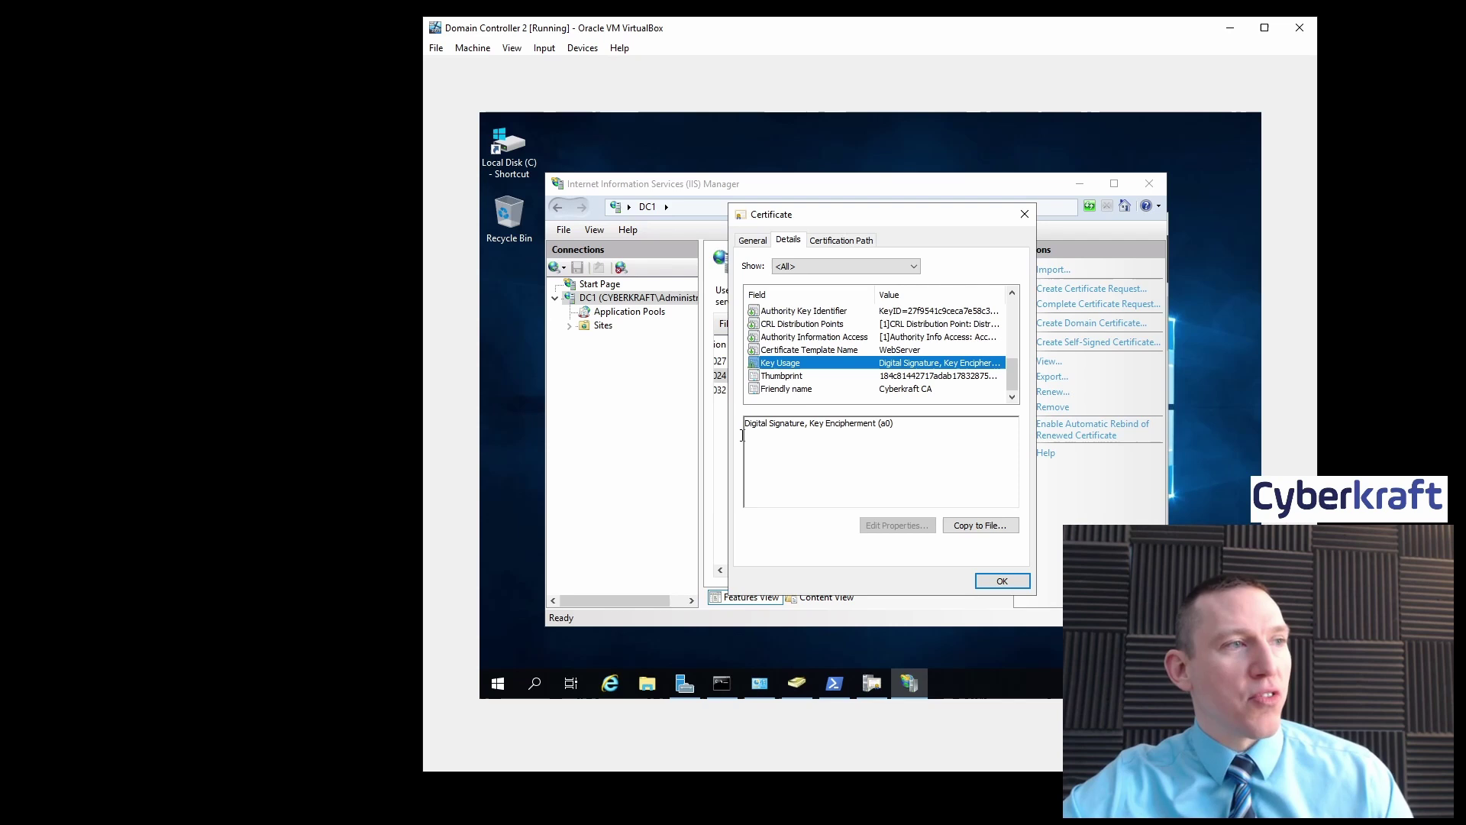
{"action": "left_click", "coordinate": [891, 337]}
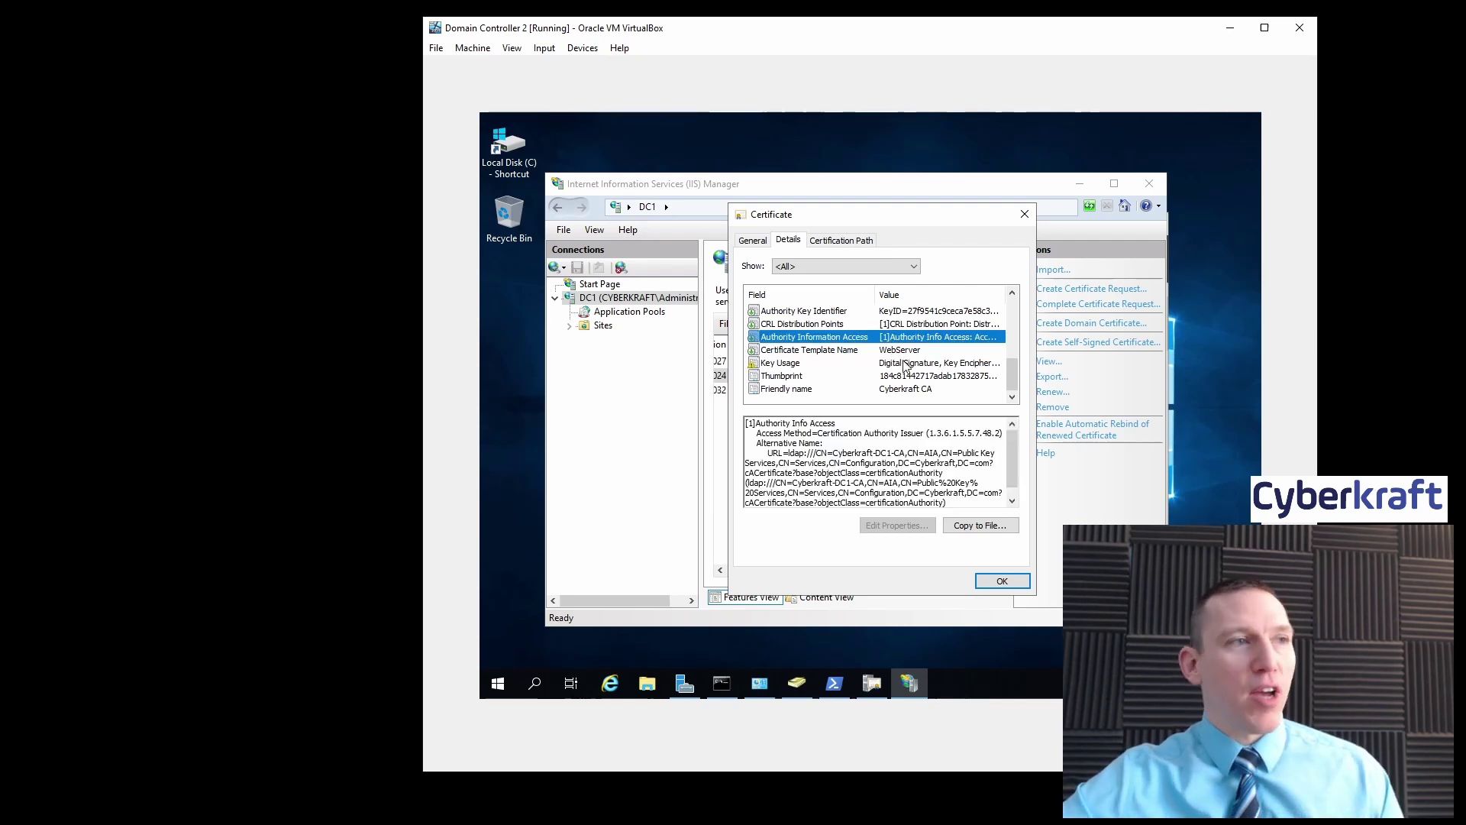
{"action": "left_click", "coordinate": [907, 365]}
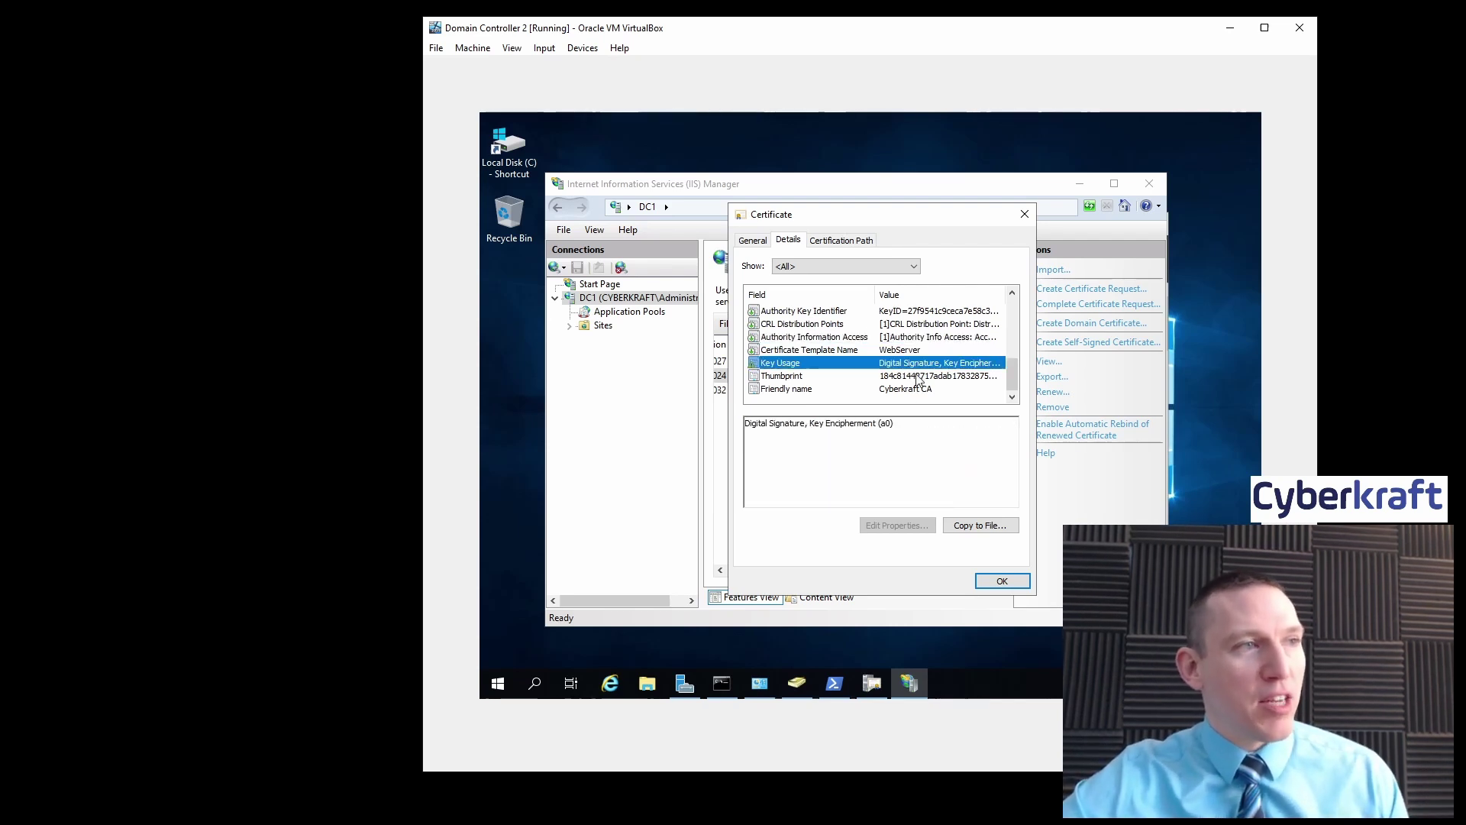
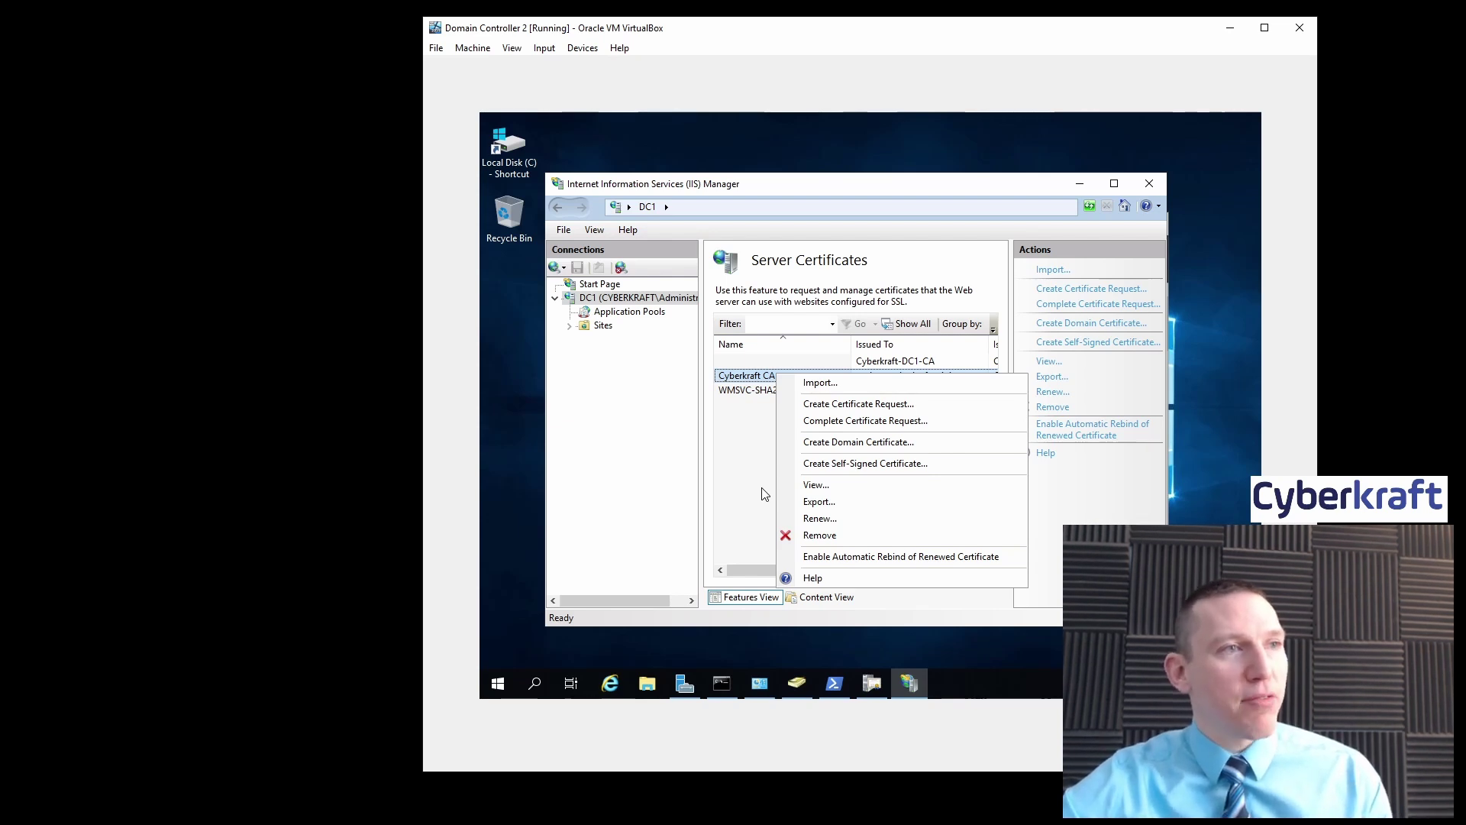
Step: Reopen the Cyberkraft CA certificate from the server certificates list and examine its certification path
{"action": "left_click", "coordinate": [1058, 370]}
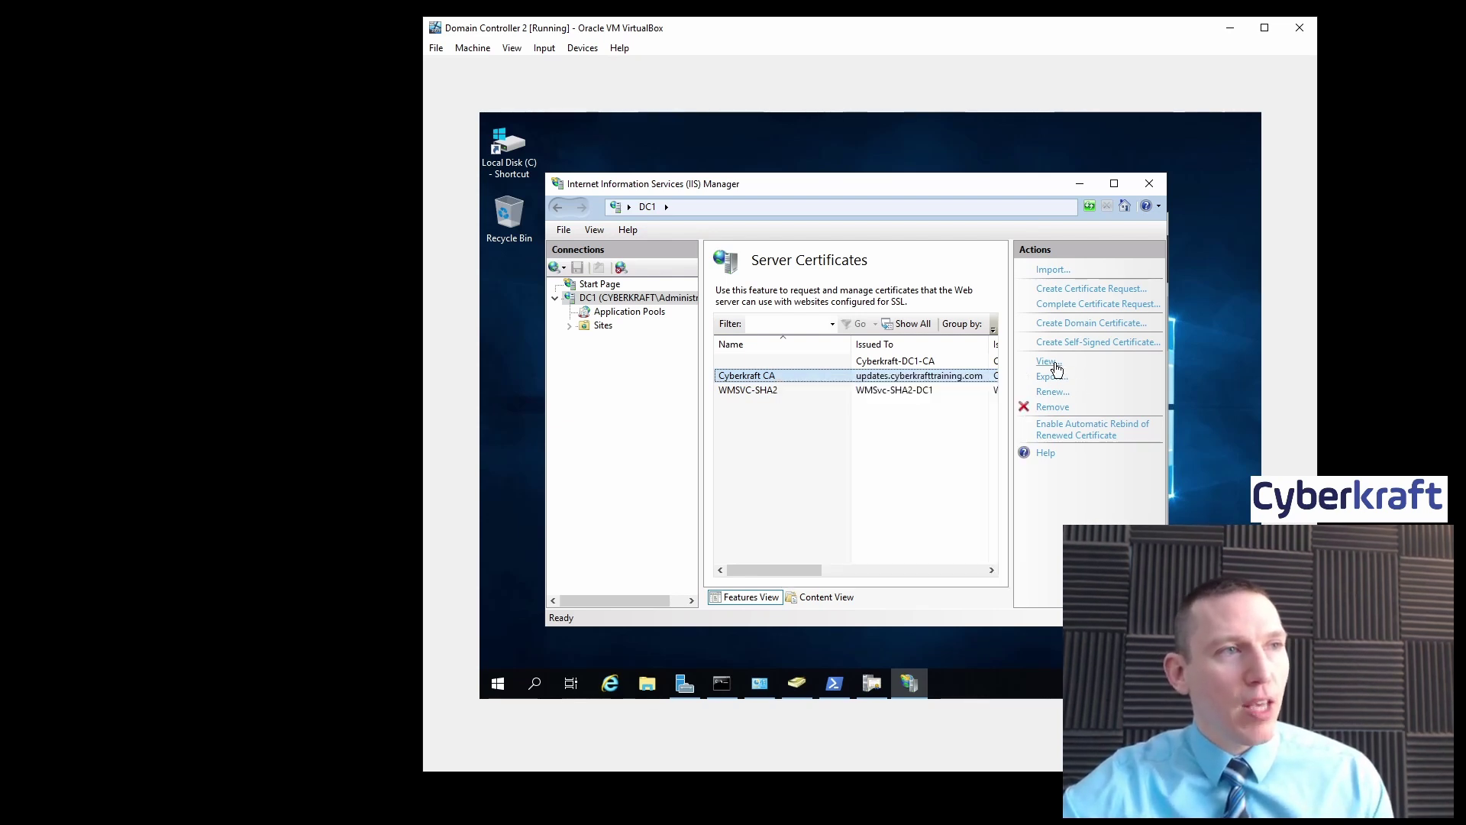
{"action": "left_click", "coordinate": [1052, 370]}
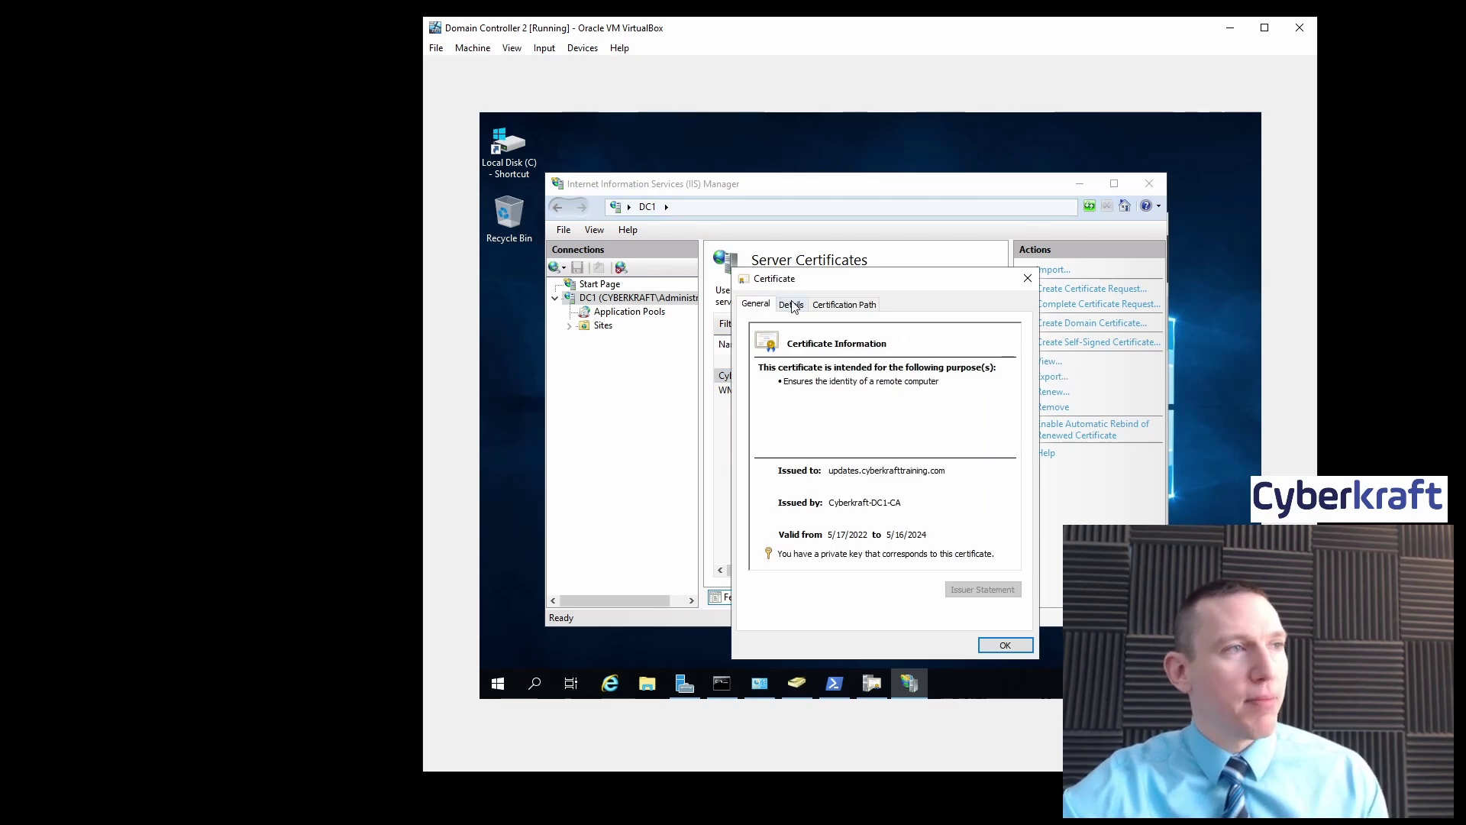
{"action": "left_click", "coordinate": [835, 305]}
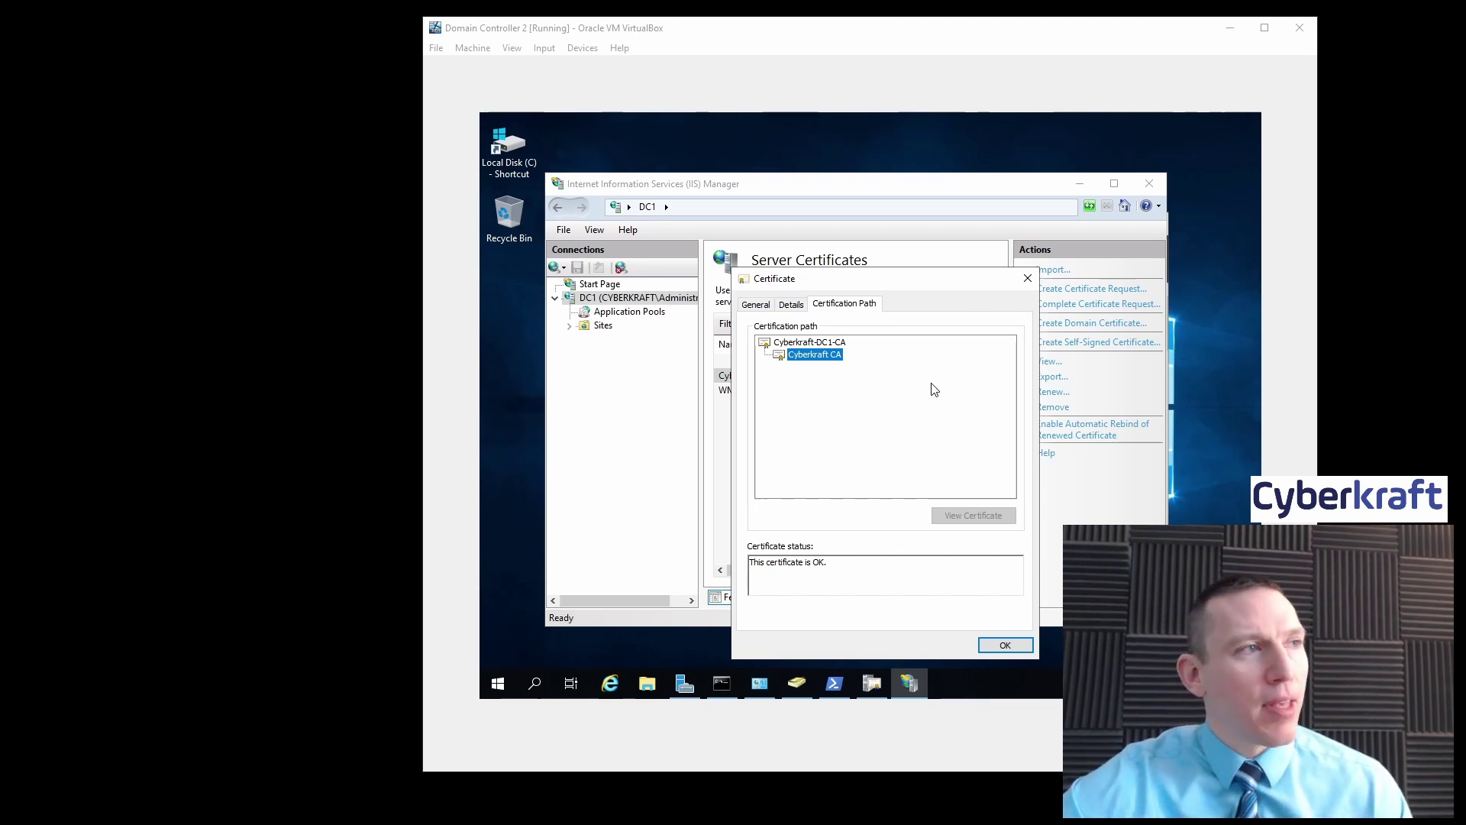
{"action": "left_click_drag", "start_coordinate": [908, 287], "coordinate": [948, 278]}
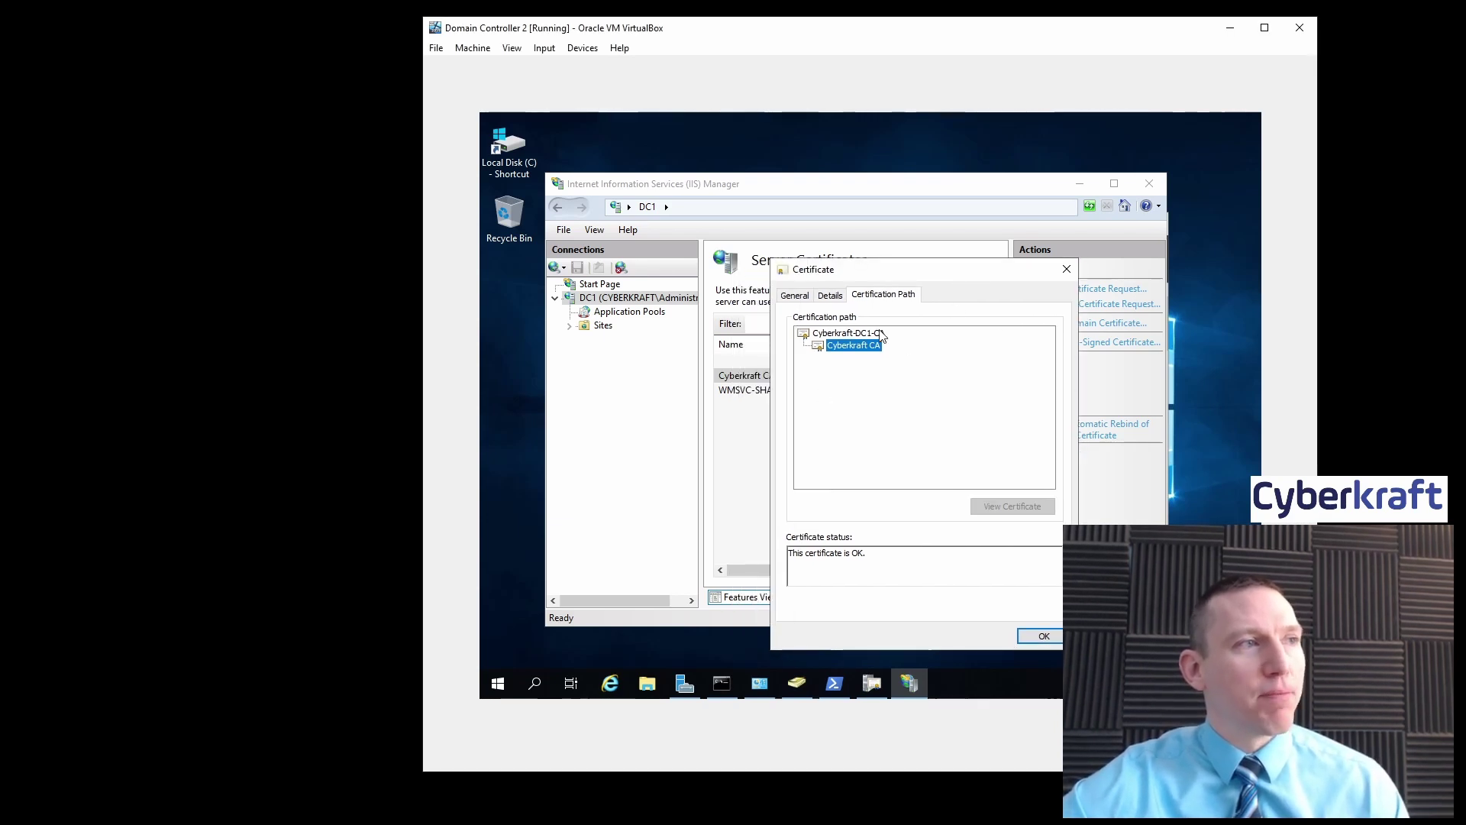
Step: Review the certificate's detailed fields, including the validity dates, subject and public key, and reposition the virtual machine window
{"action": "left_click", "coordinate": [831, 296]}
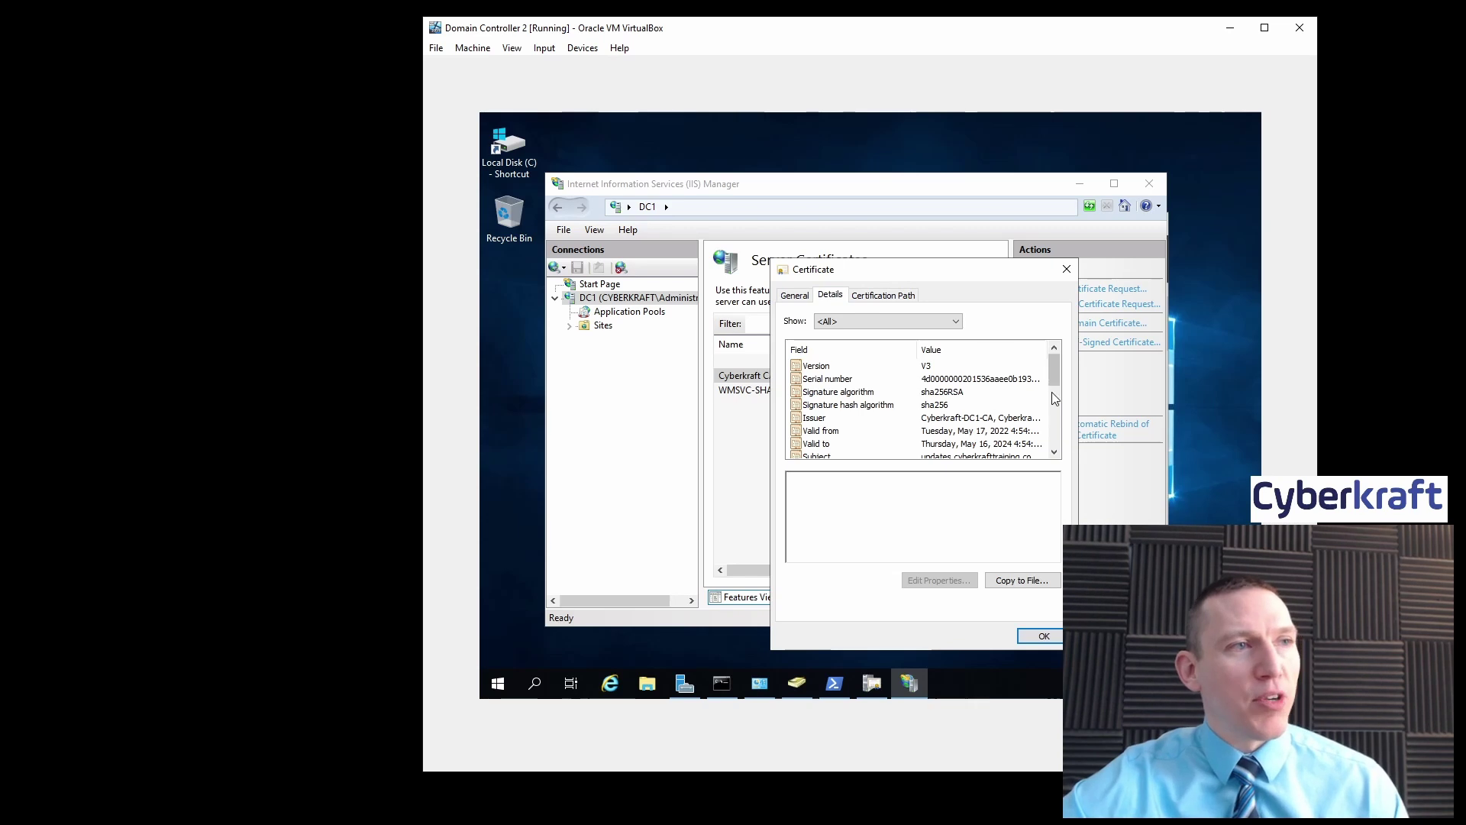
{"action": "left_click_drag", "start_coordinate": [1054, 386], "coordinate": [1056, 404]}
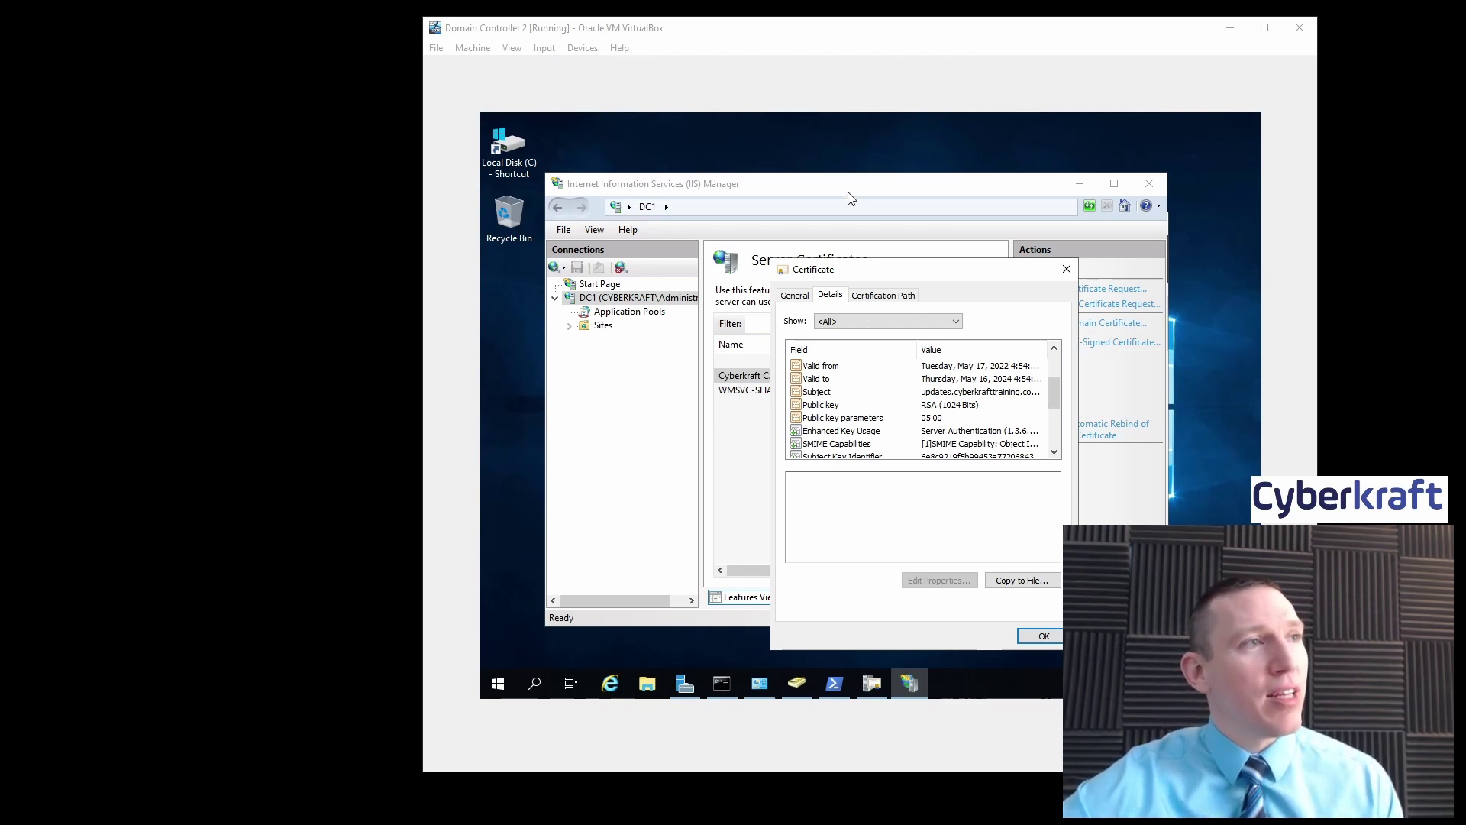
{"action": "left_click_drag", "start_coordinate": [865, 40], "coordinate": [585, 44]}
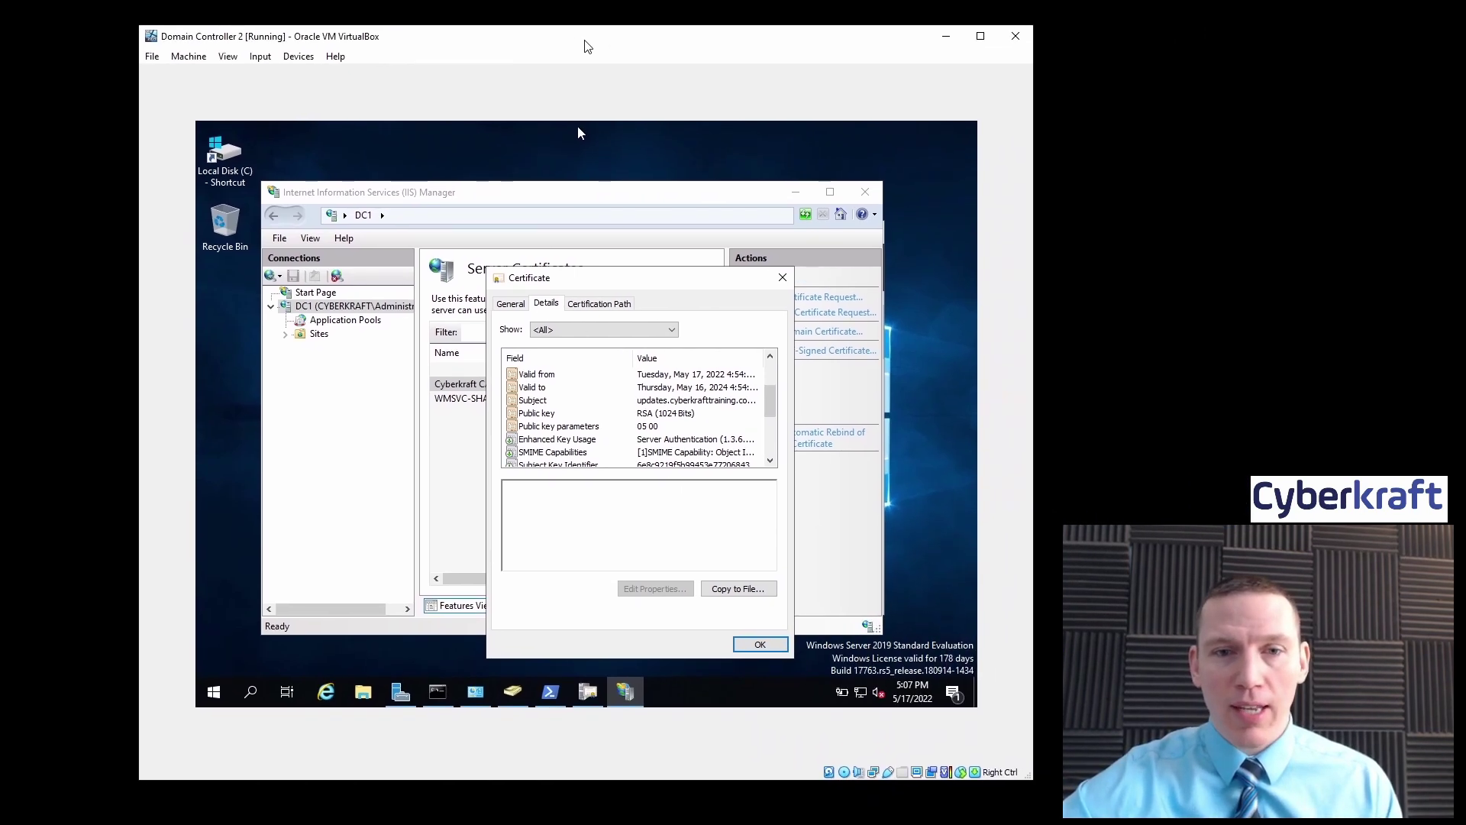